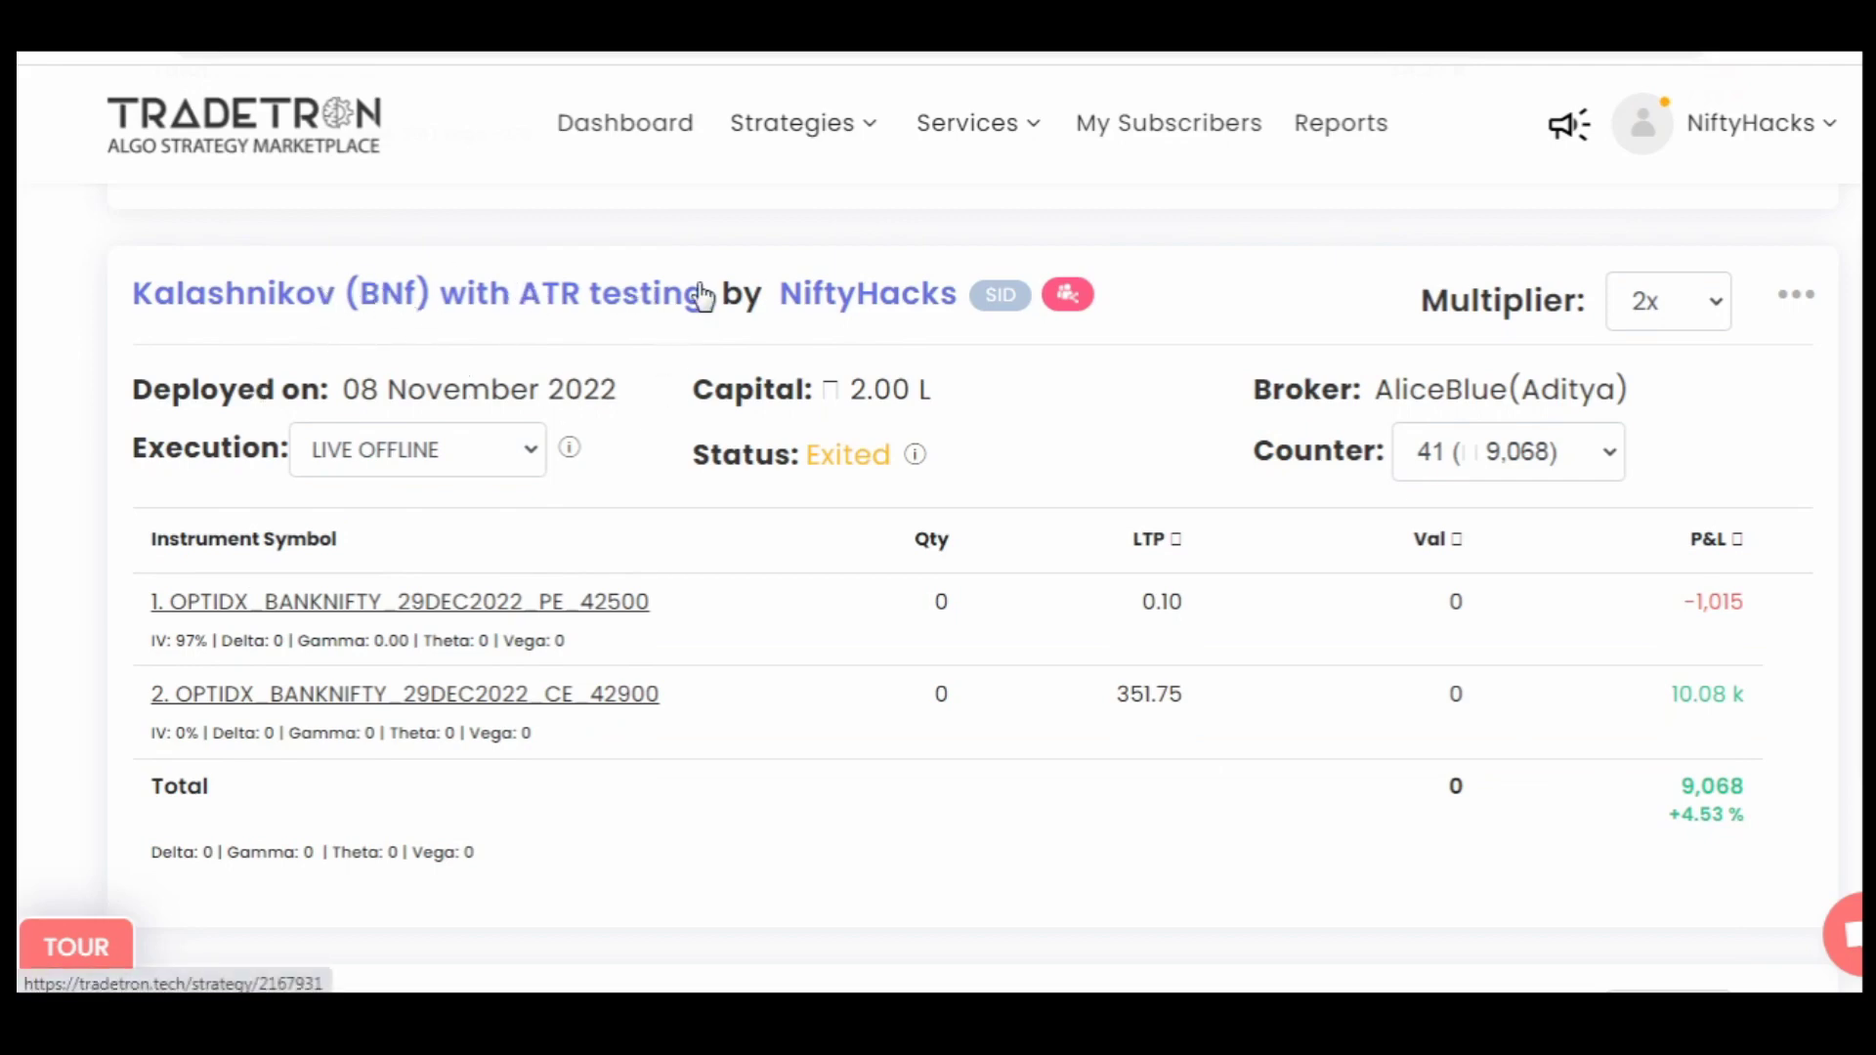
- Highlight the Kalashnikov (BNf) with ATR testing total P&L of 9,068 (+4.53 %)
drag(1652, 790, 1779, 826)
click(1508, 830)
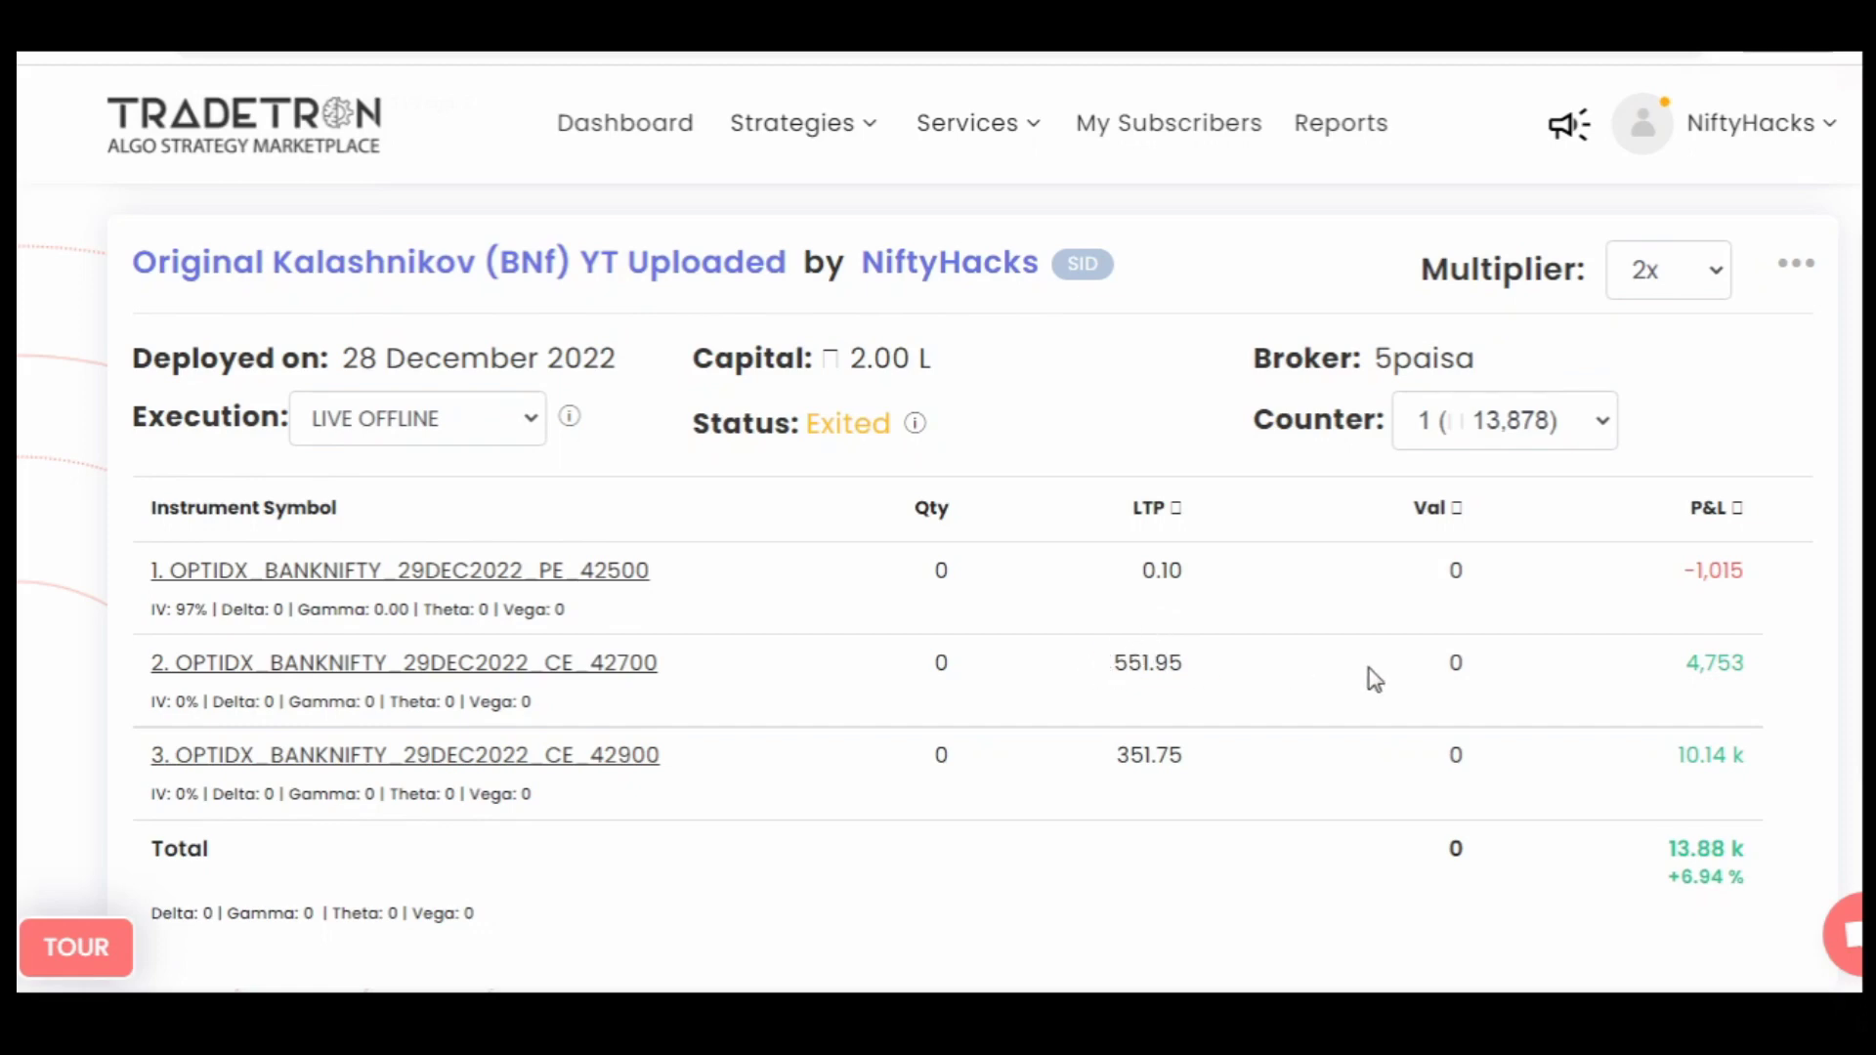
- Highlight the second leg's 4,753 P&L and 551.95 LTP, then the 13.88 k (+6.94 %) total
drag(1607, 672, 1769, 673)
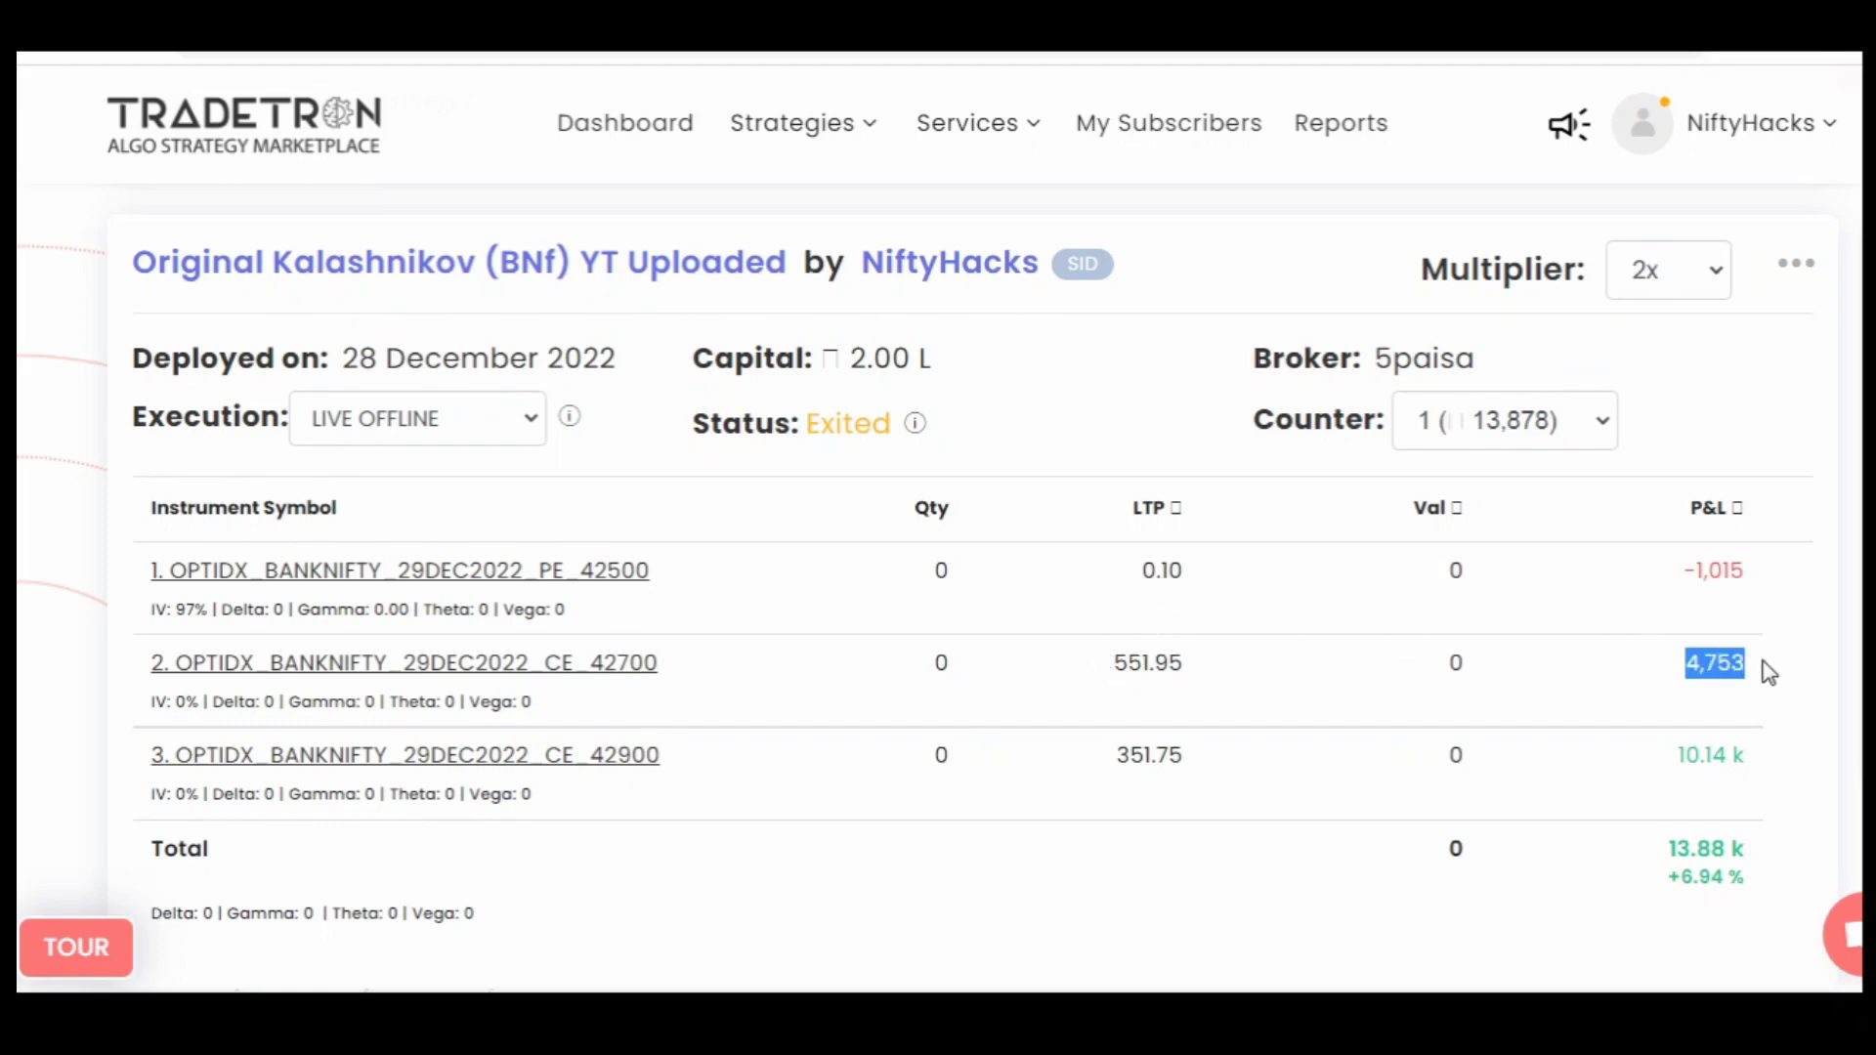
drag(1114, 661, 1248, 683)
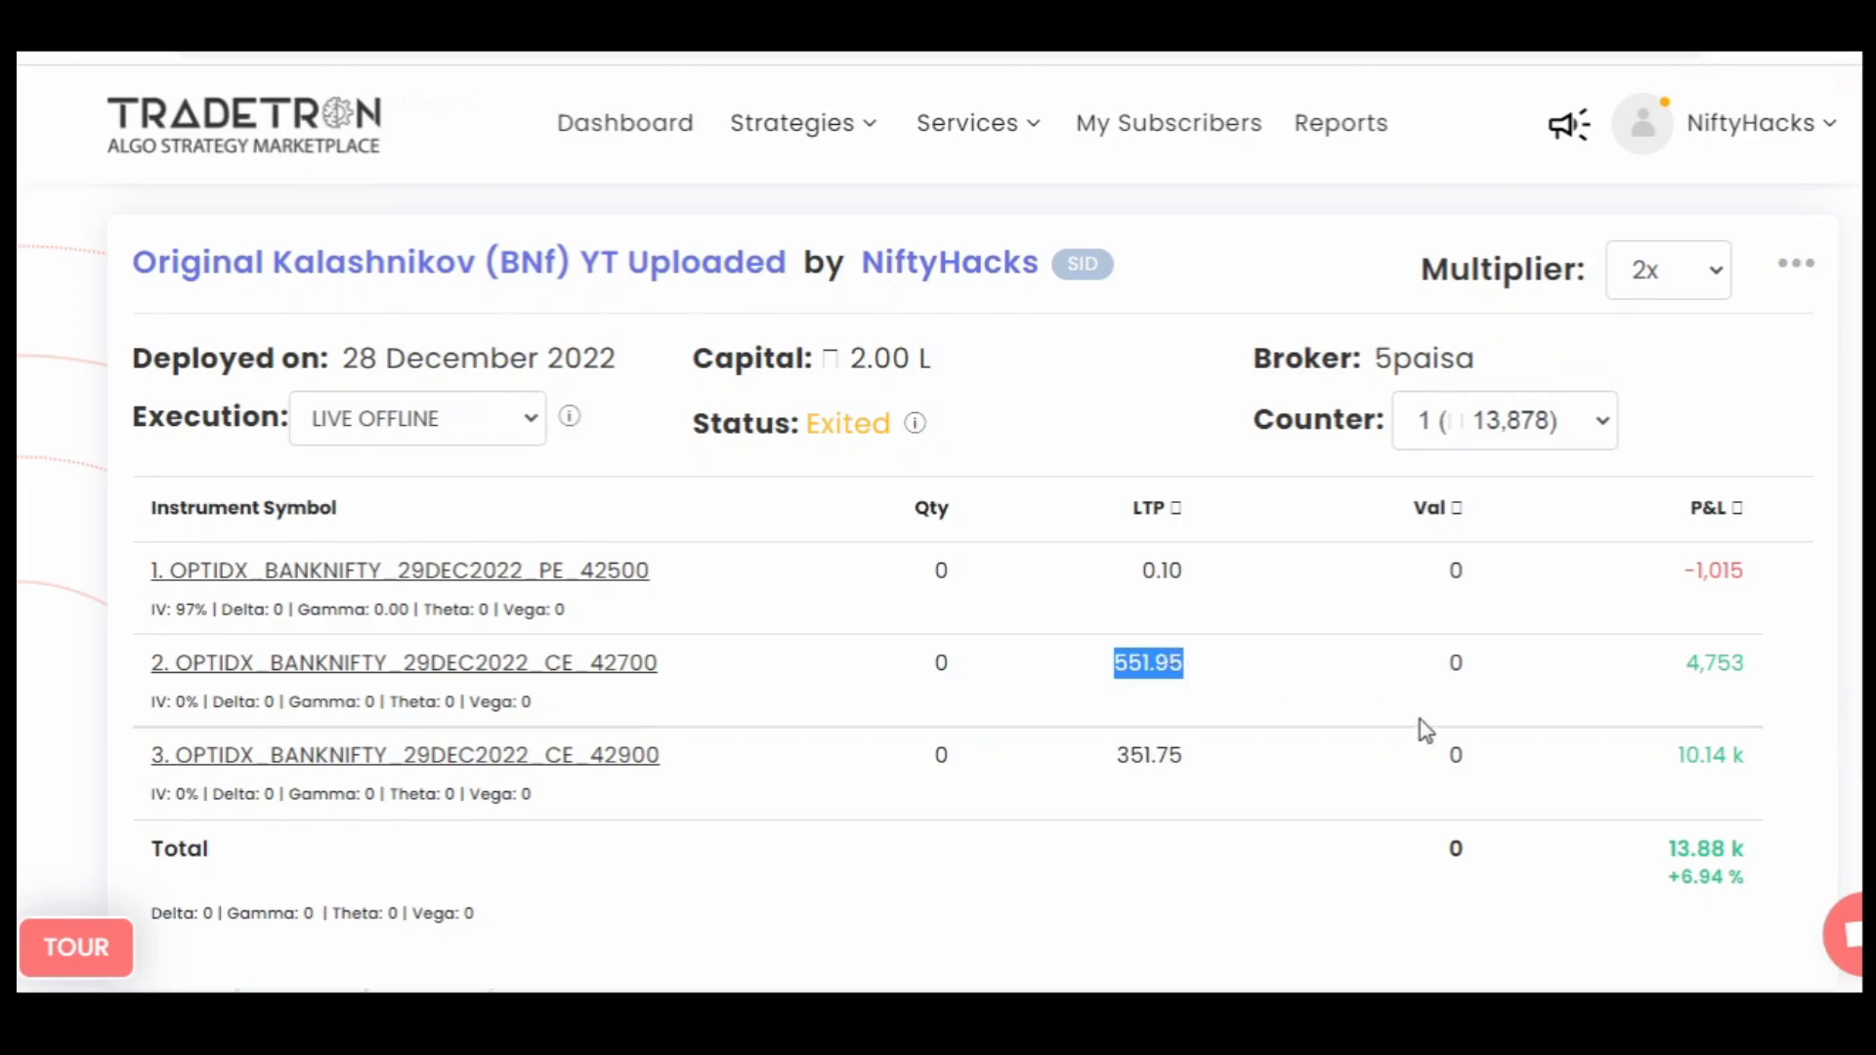
drag(1661, 838, 1794, 884)
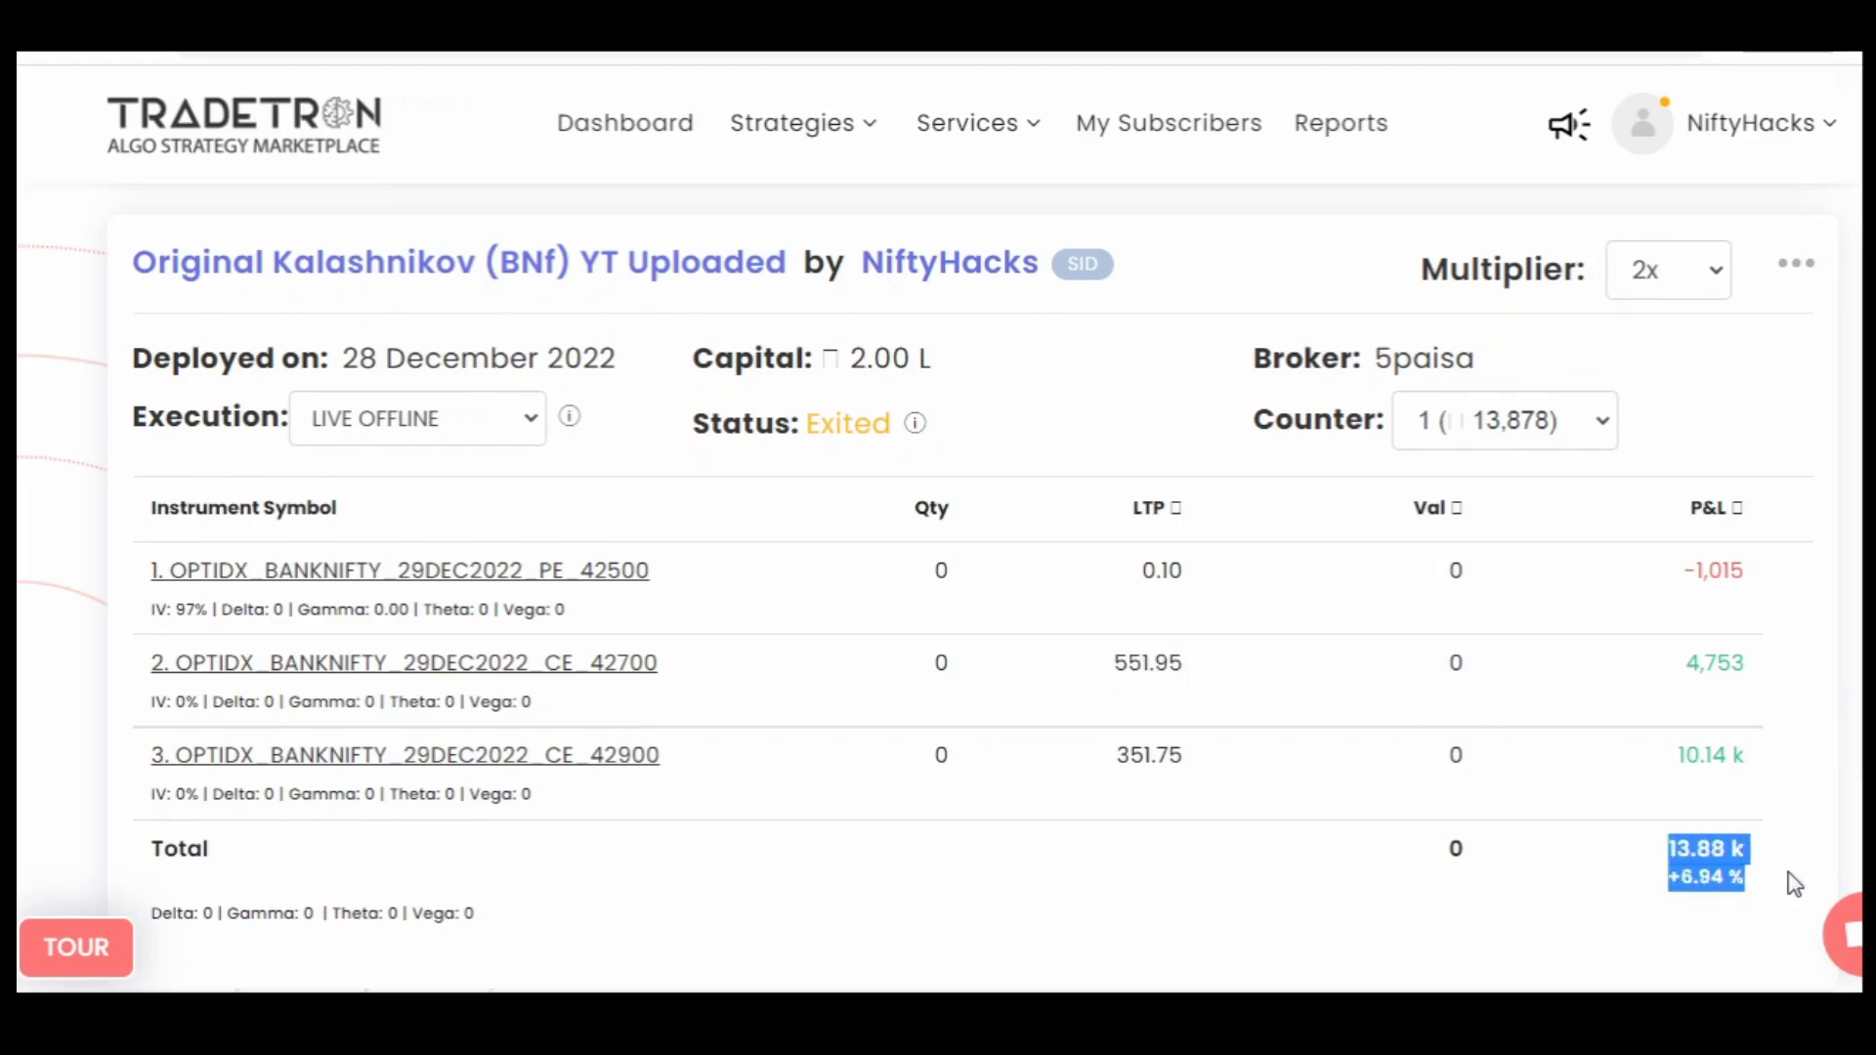
click(1278, 701)
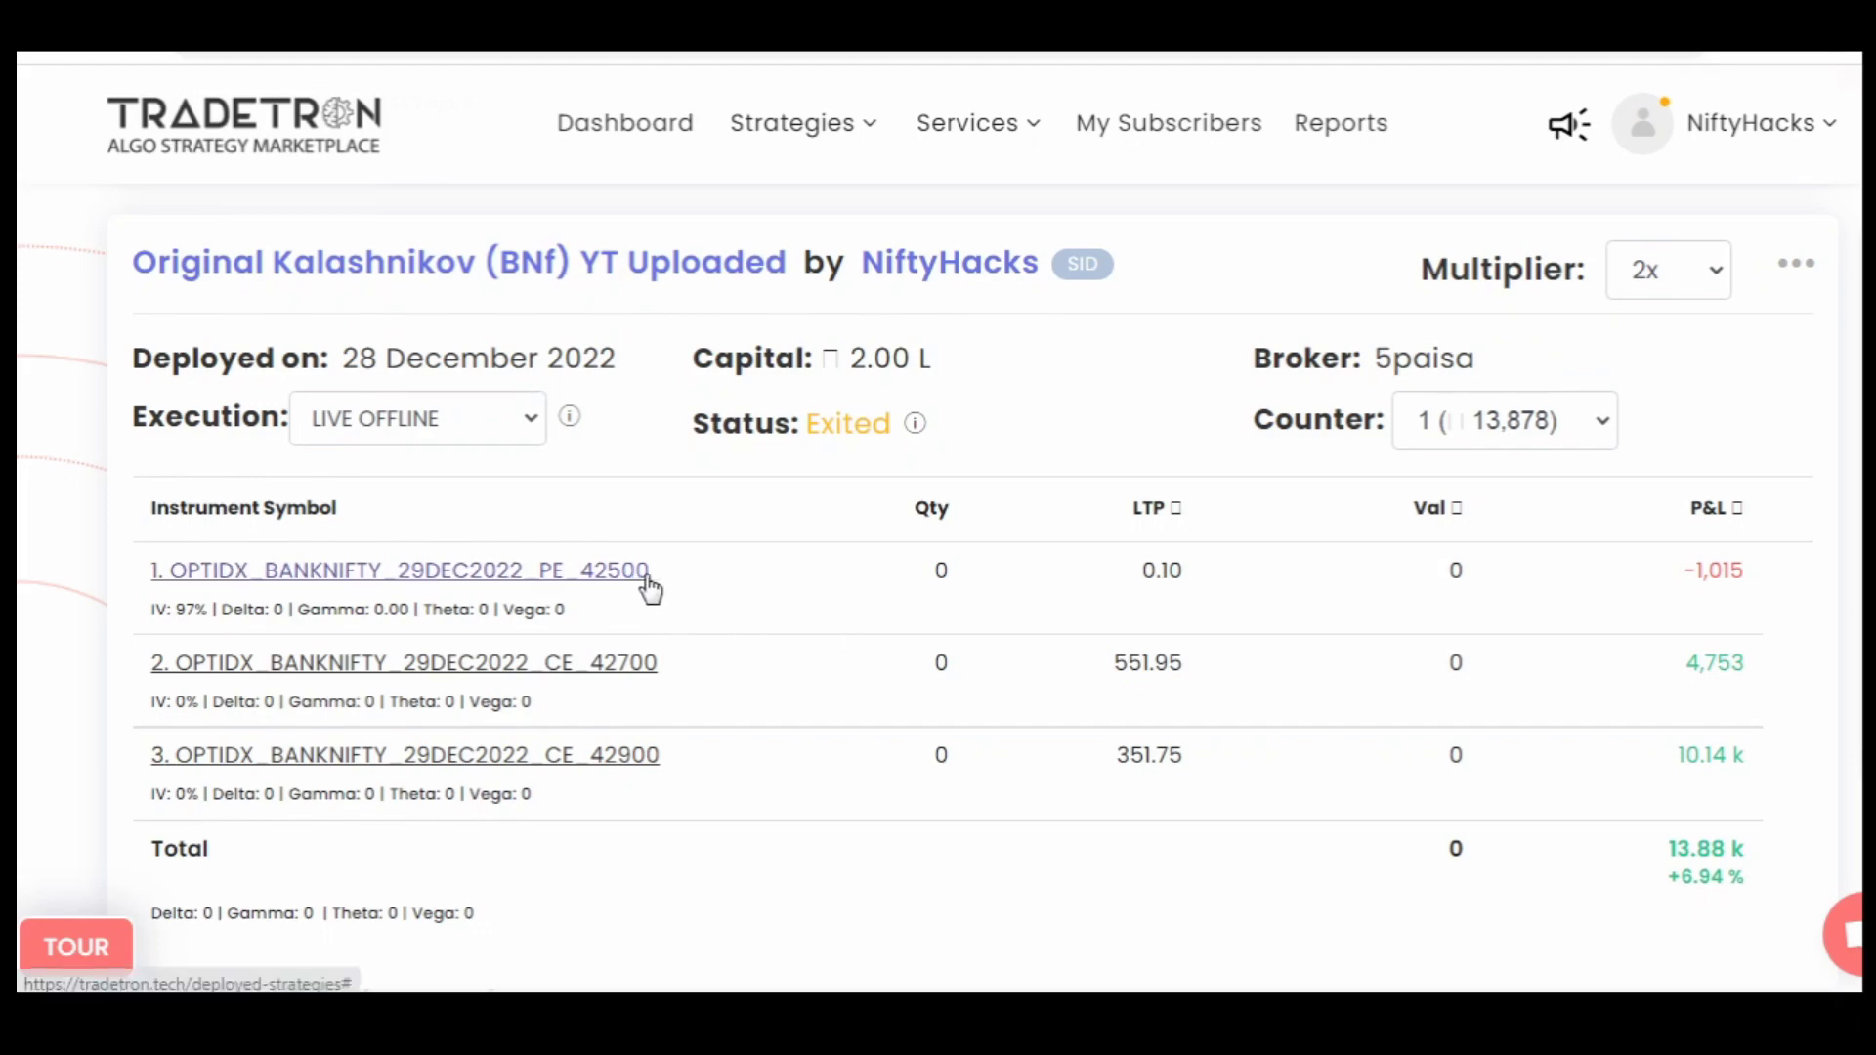
click(575, 578)
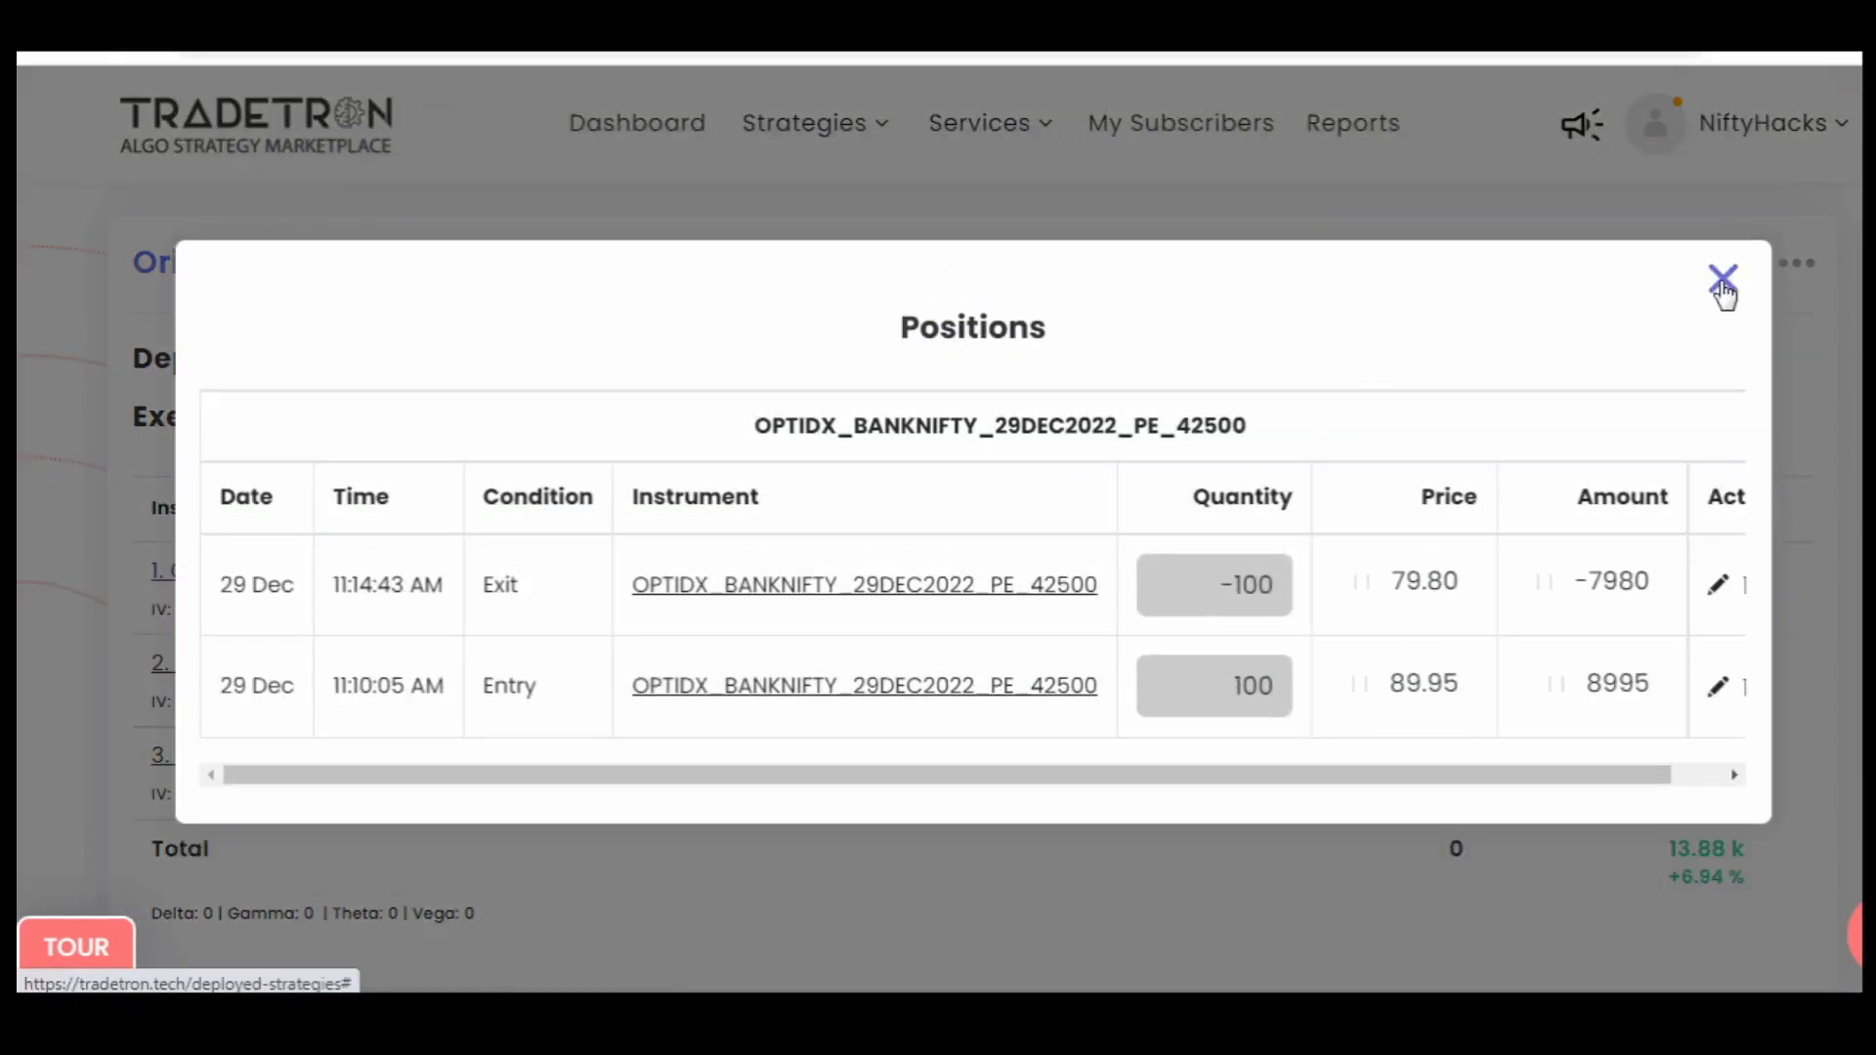
drag(331, 687, 473, 703)
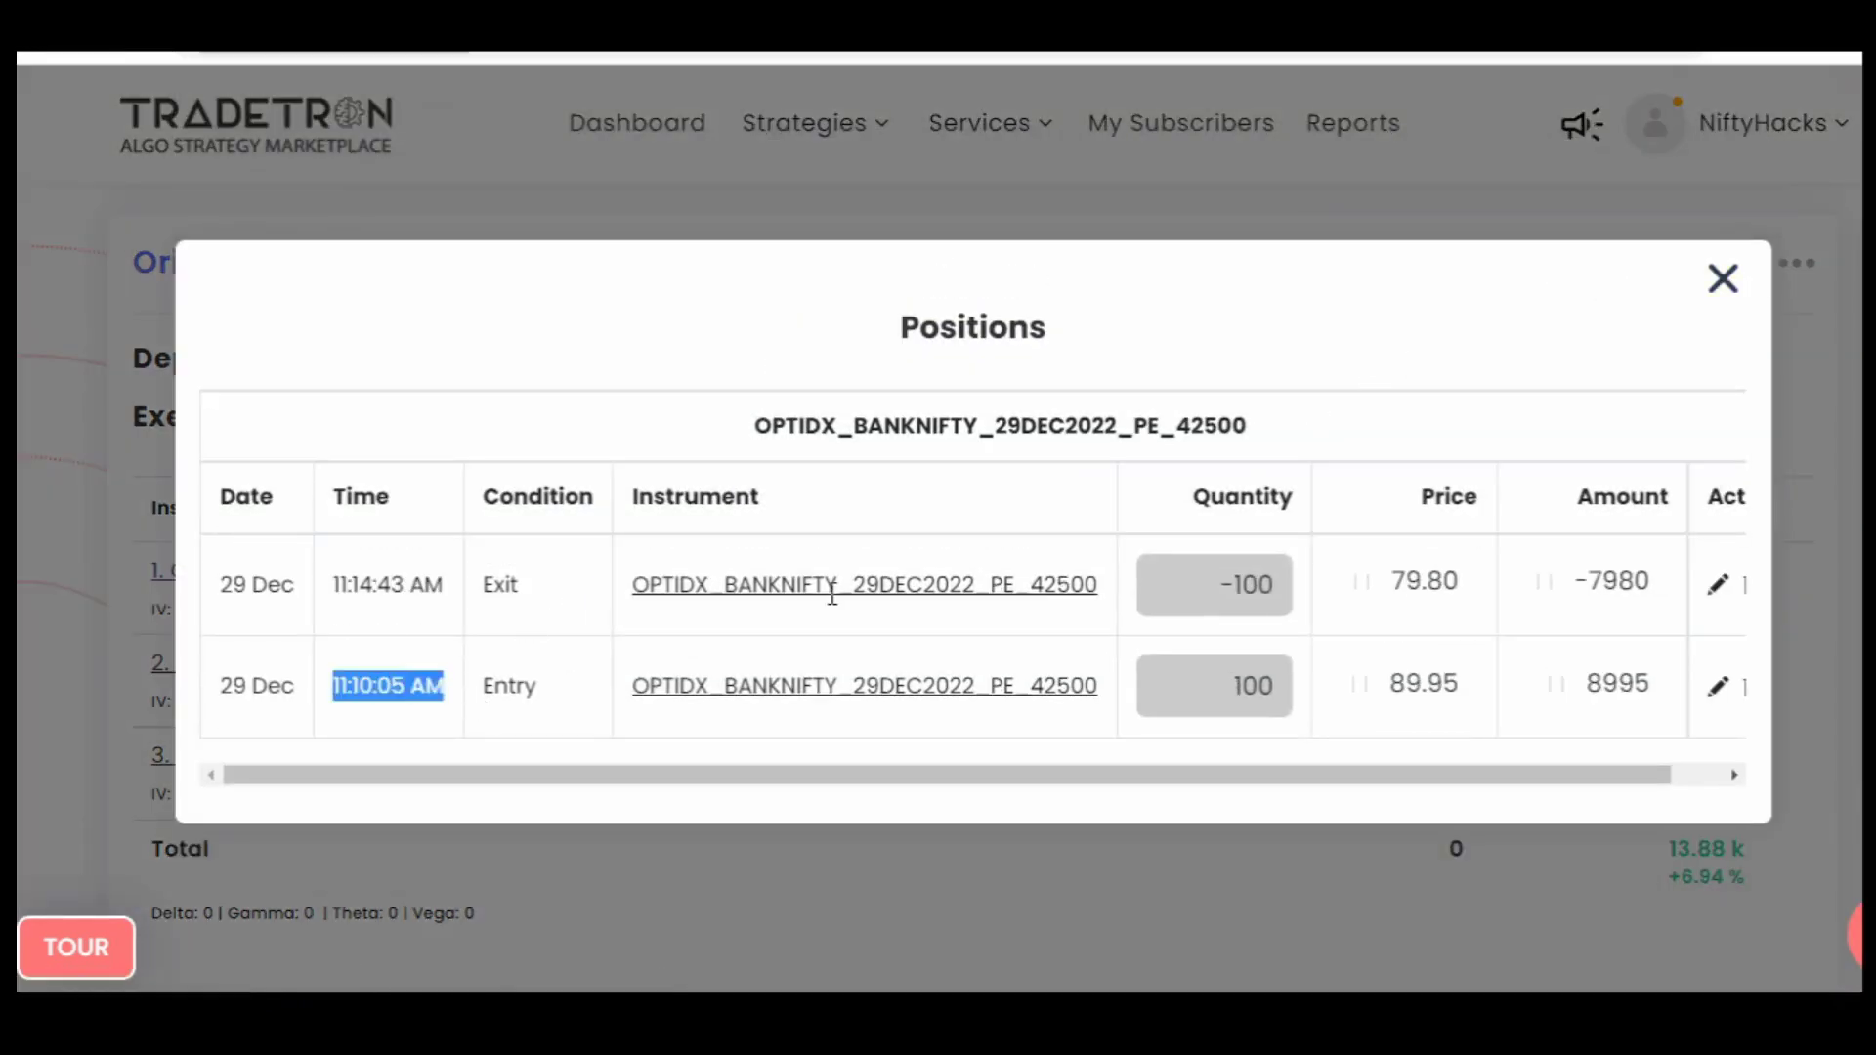
click(1724, 281)
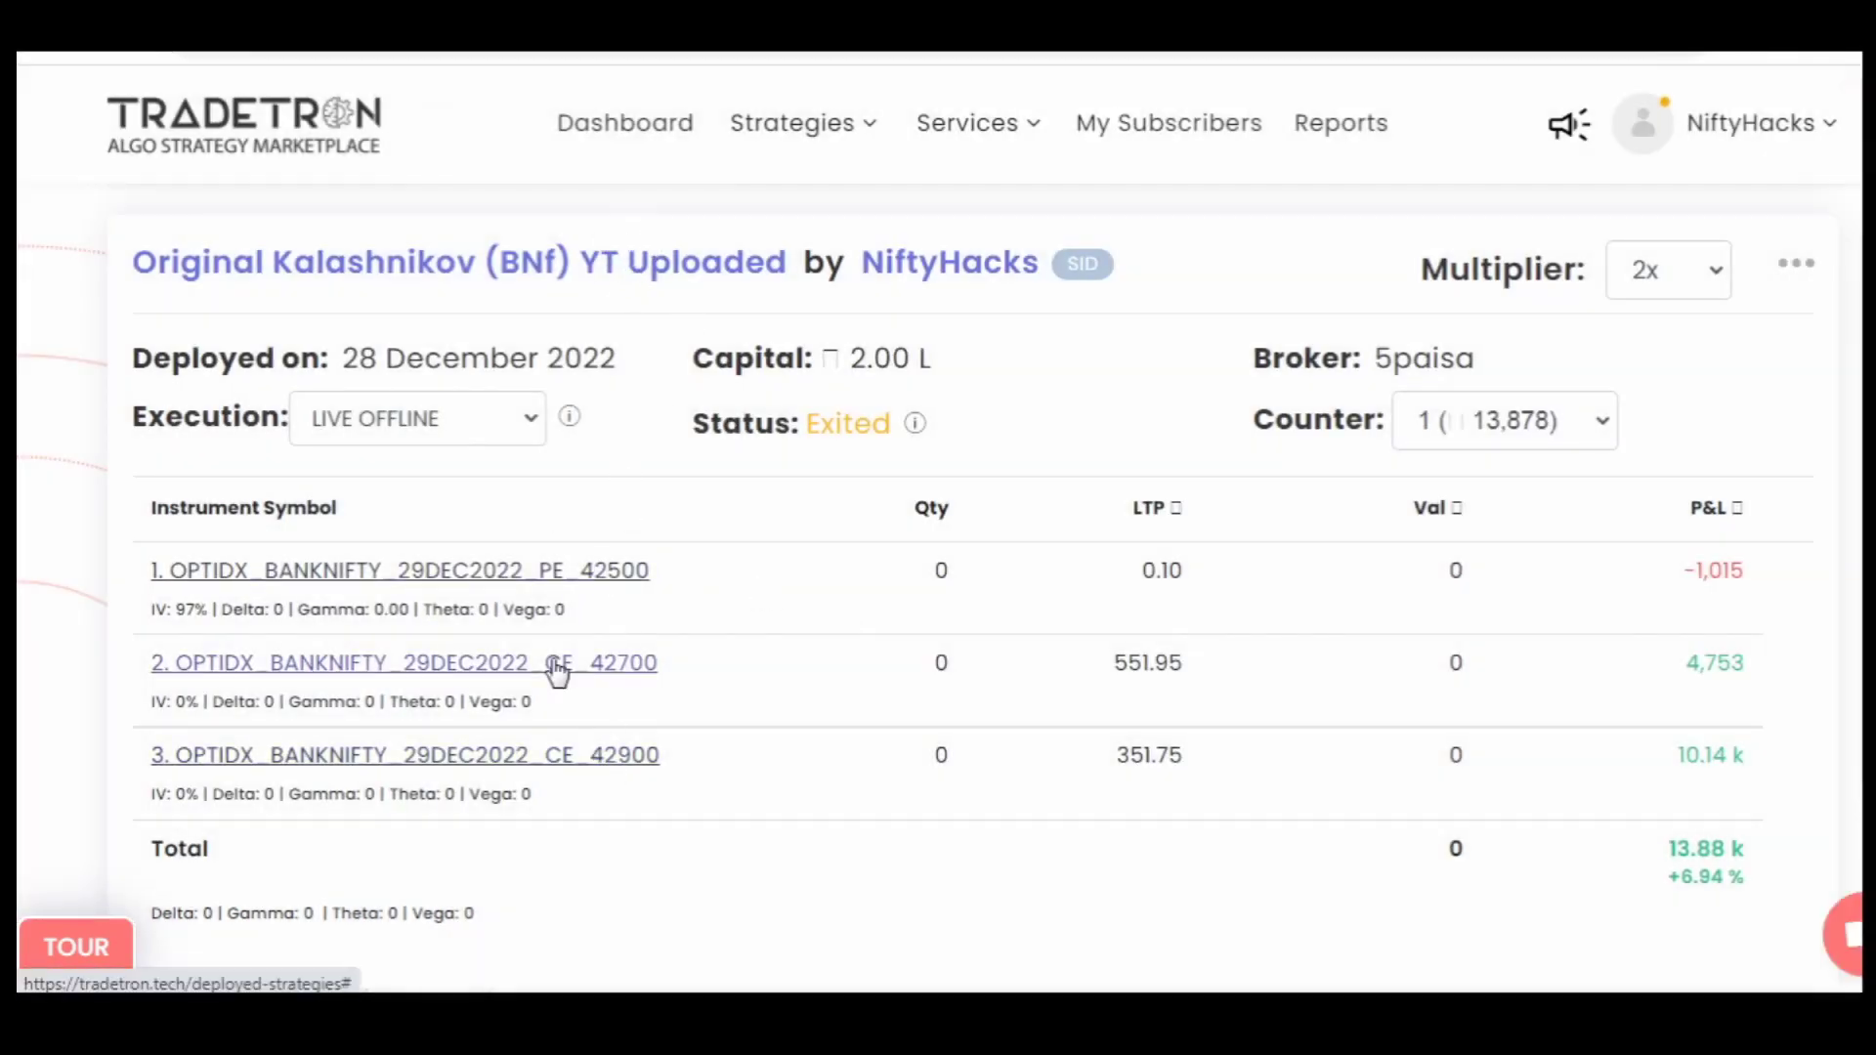
click(550, 764)
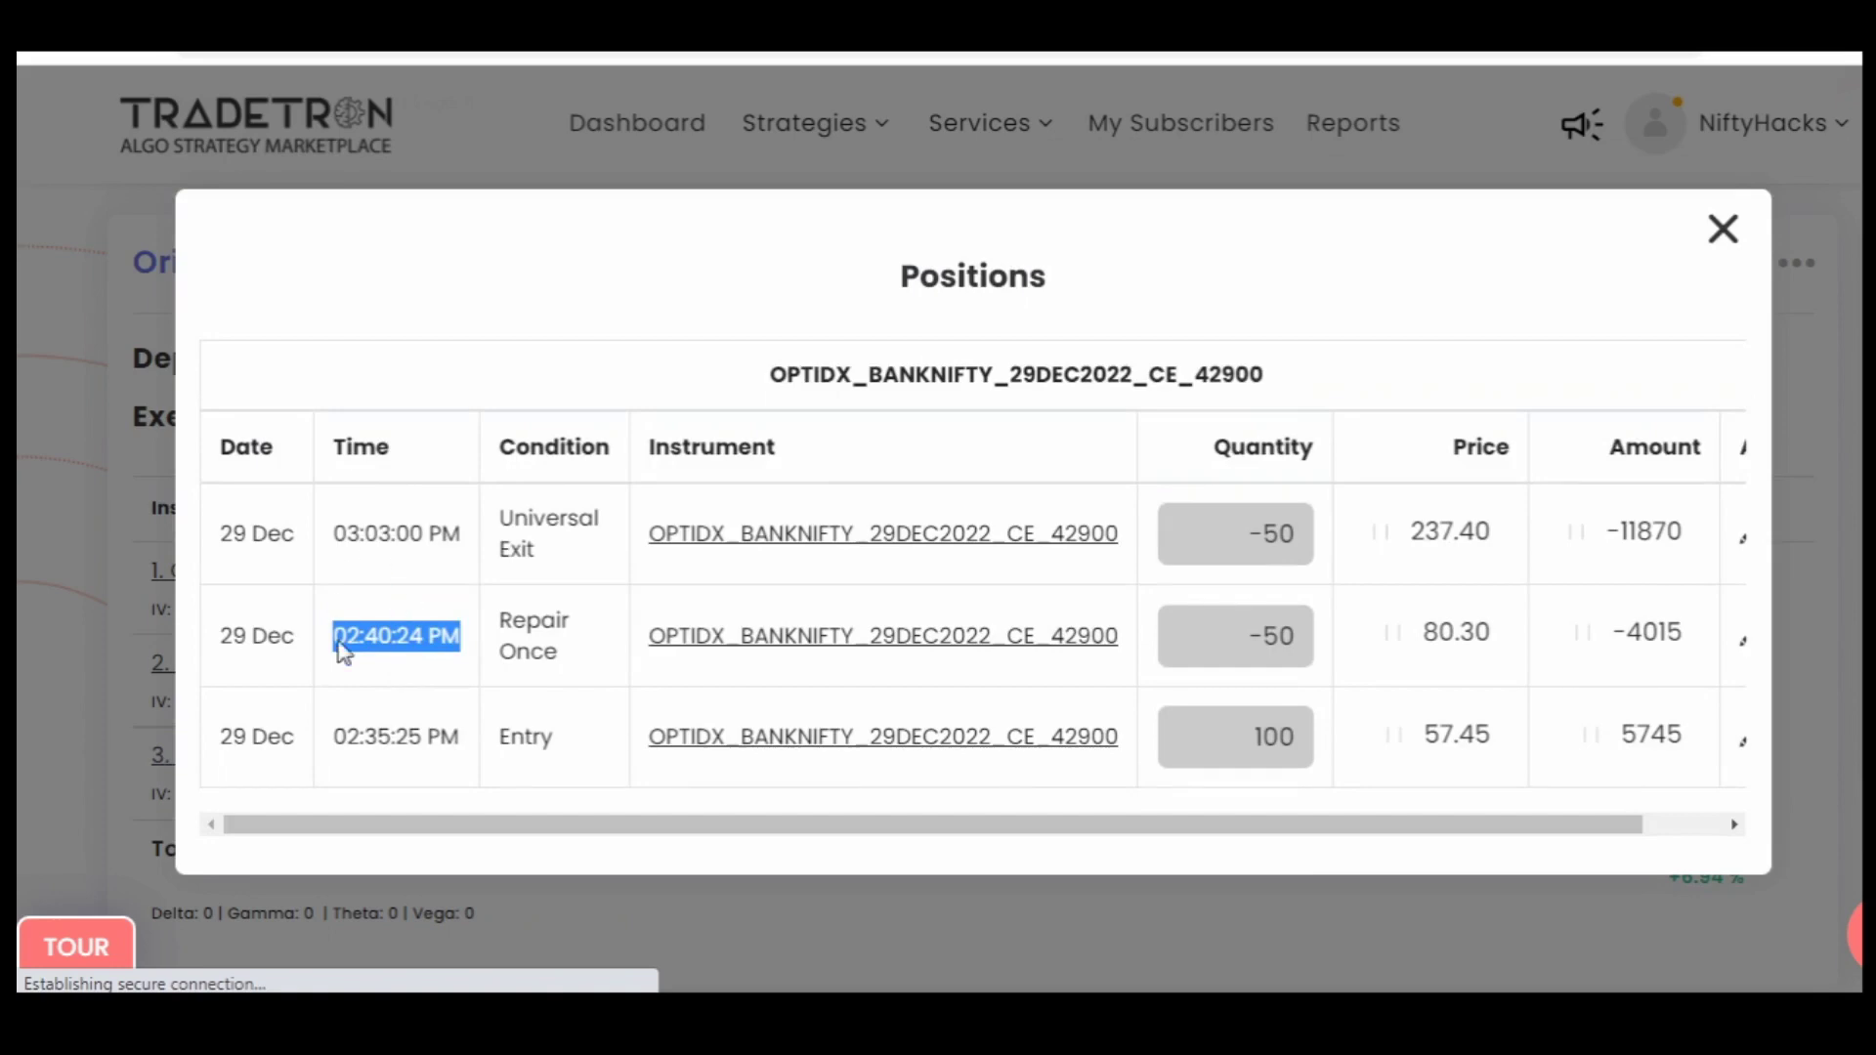
drag(333, 748, 461, 752)
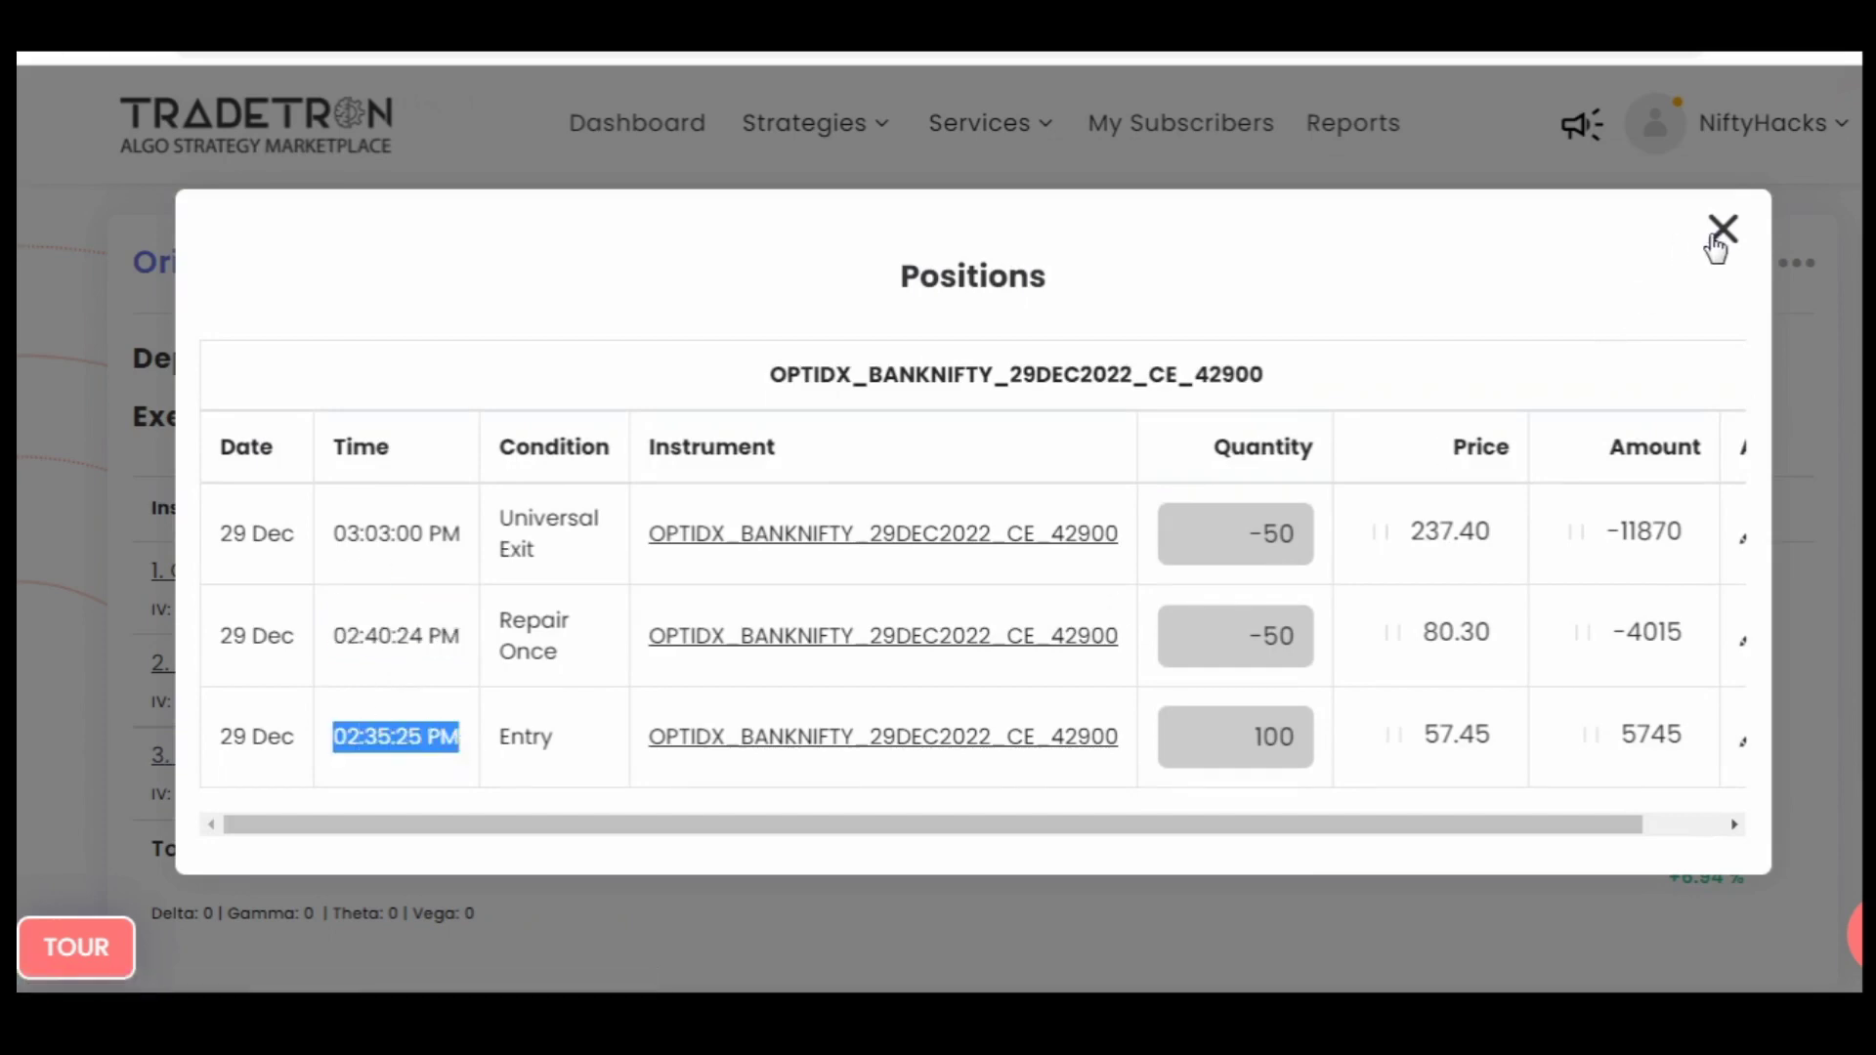
click(1721, 231)
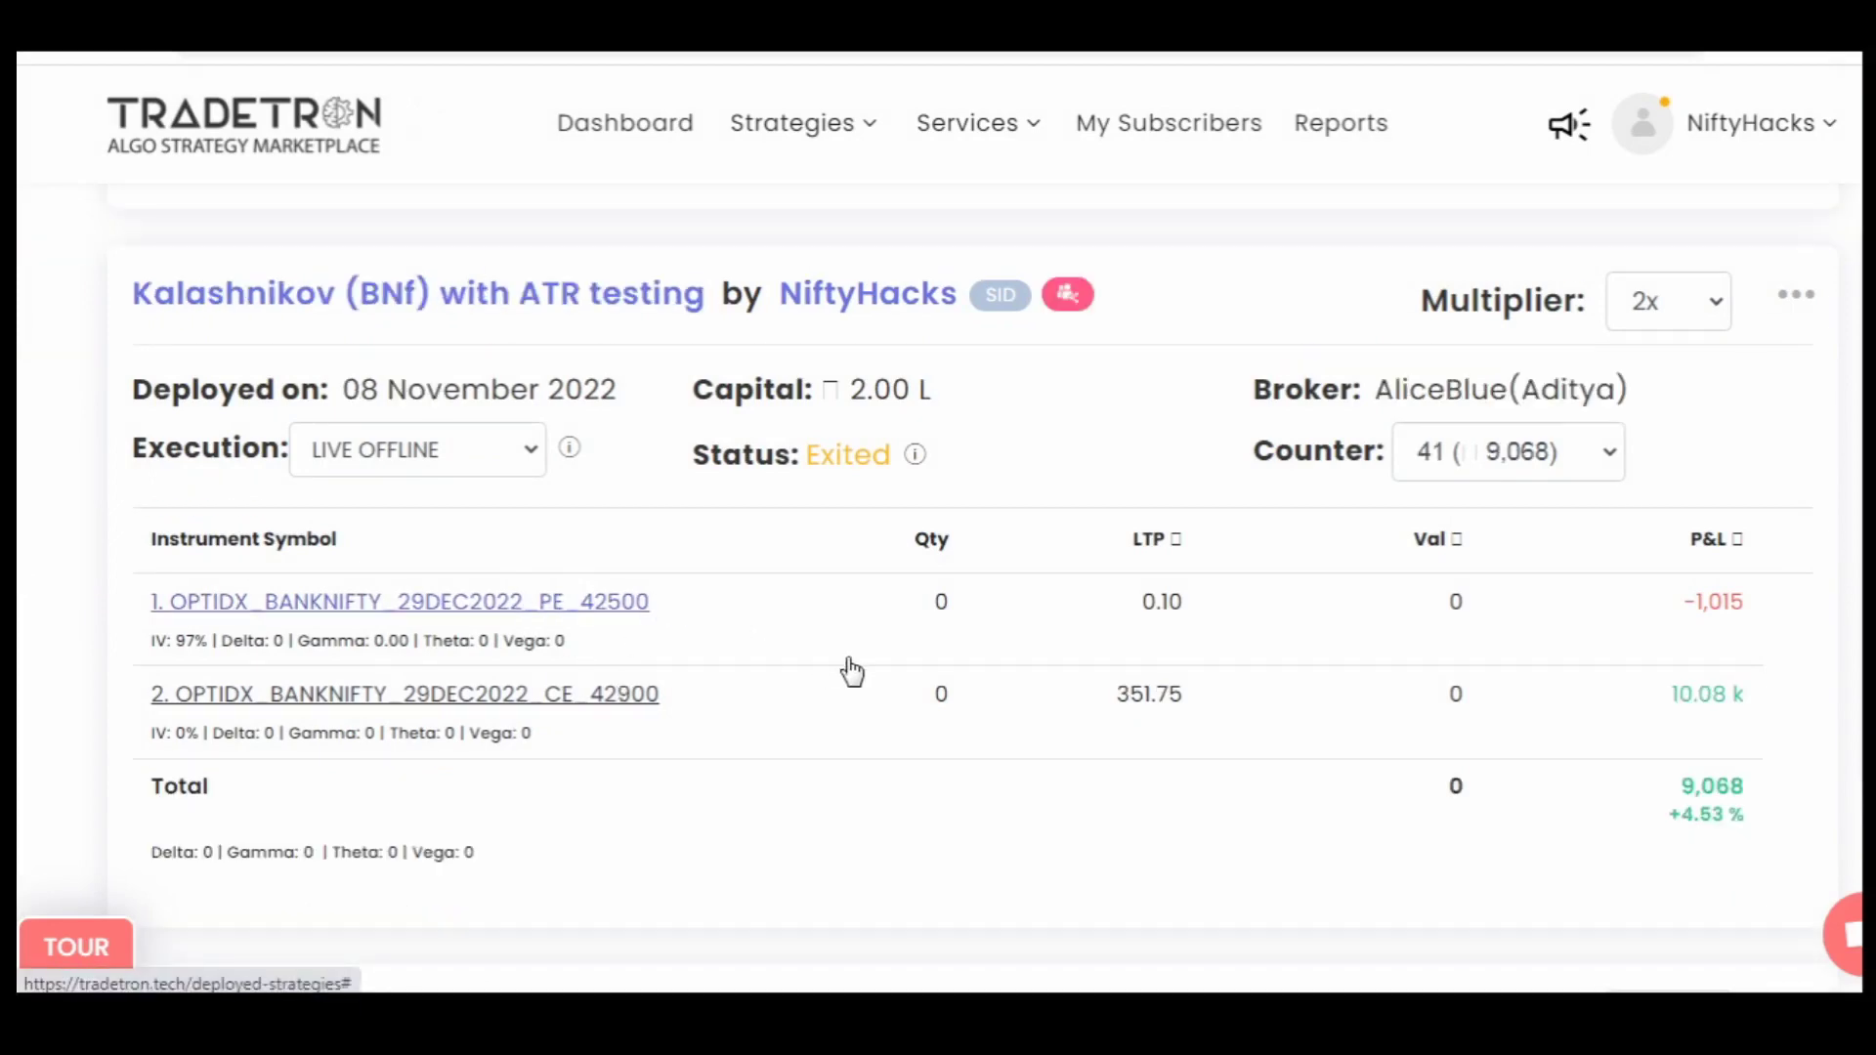
click(846, 668)
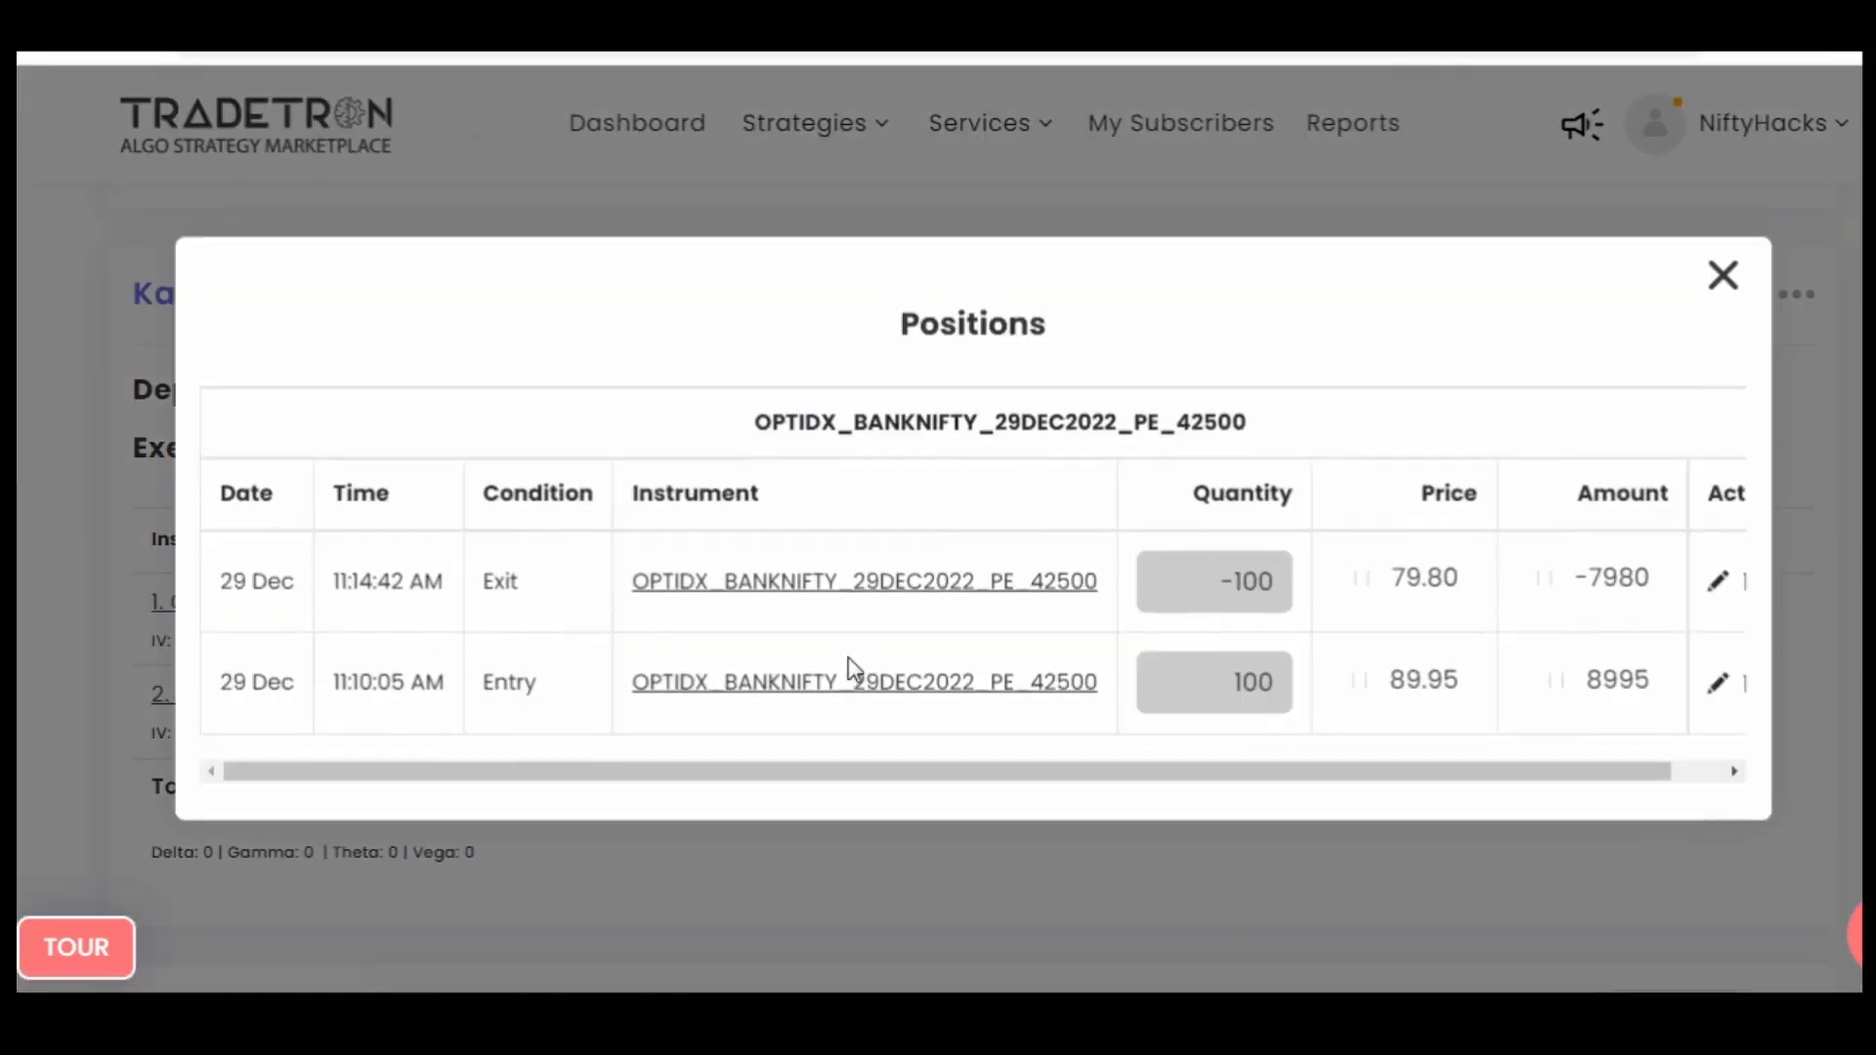
drag(330, 694, 461, 685)
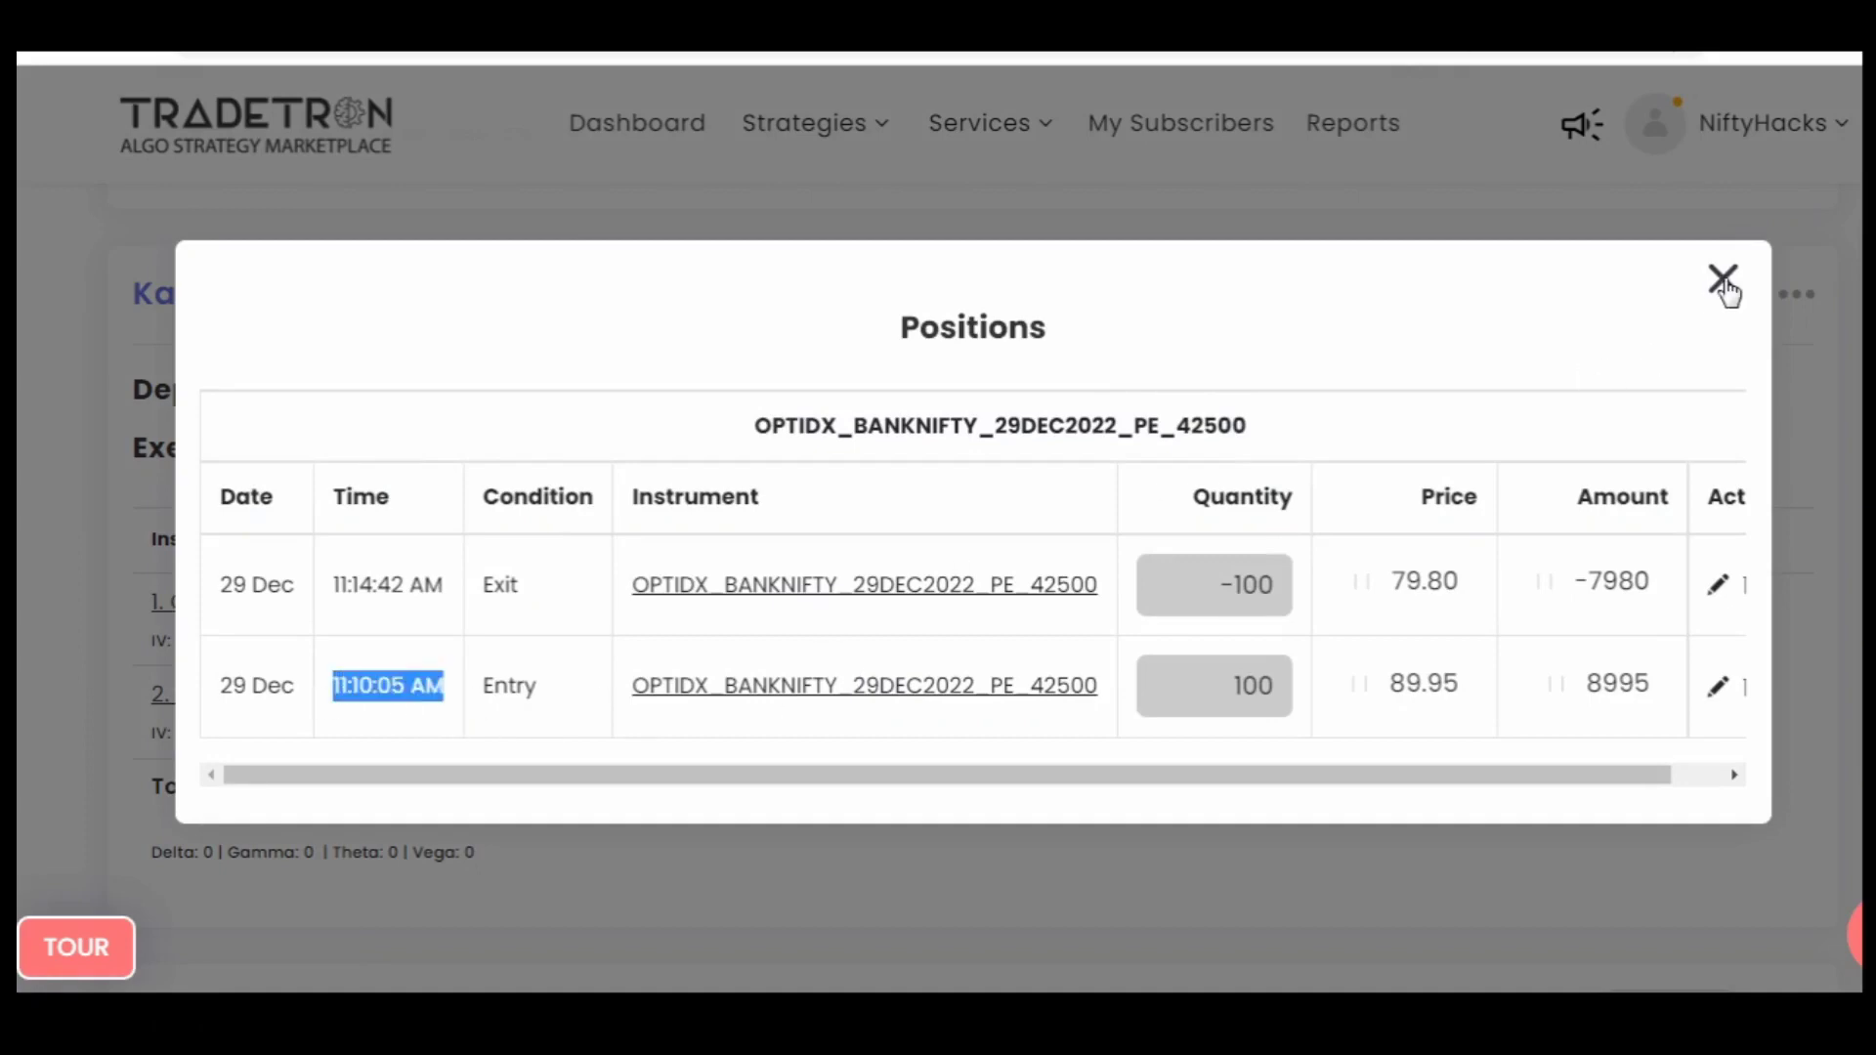
click(1723, 281)
click(532, 700)
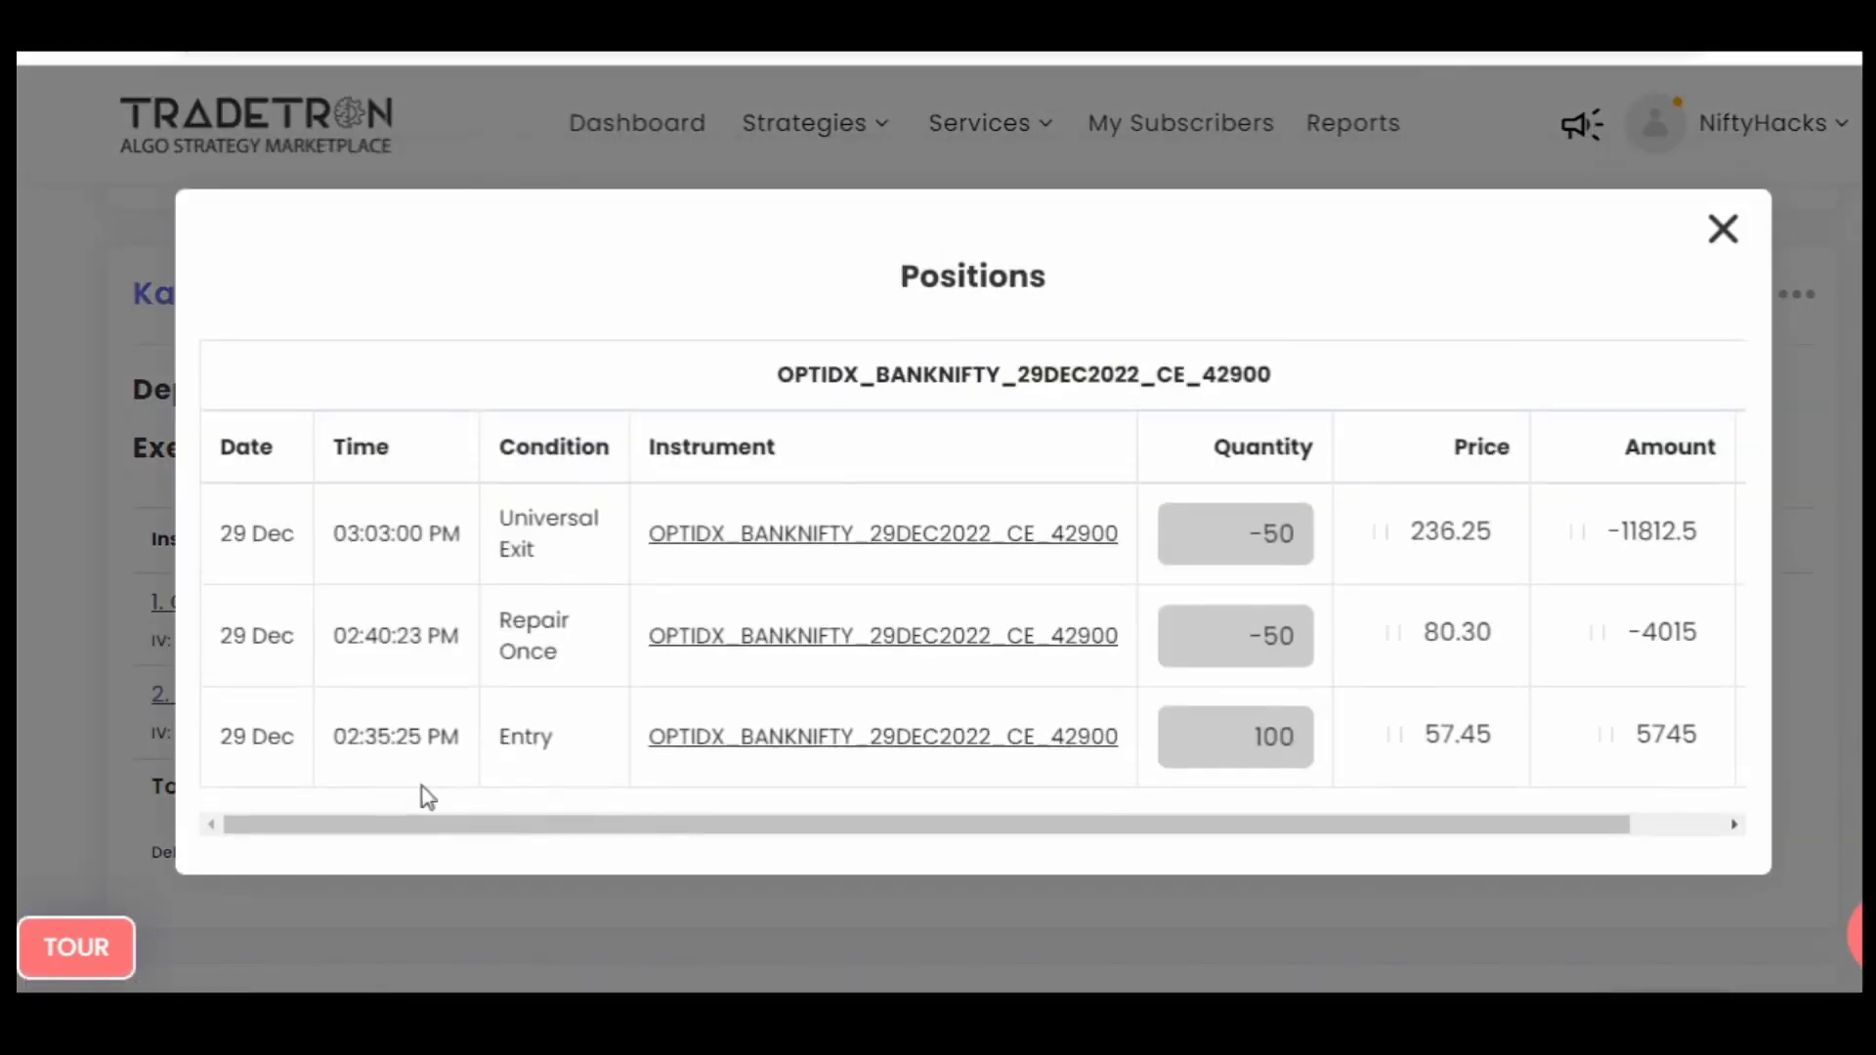
drag(328, 739, 490, 747)
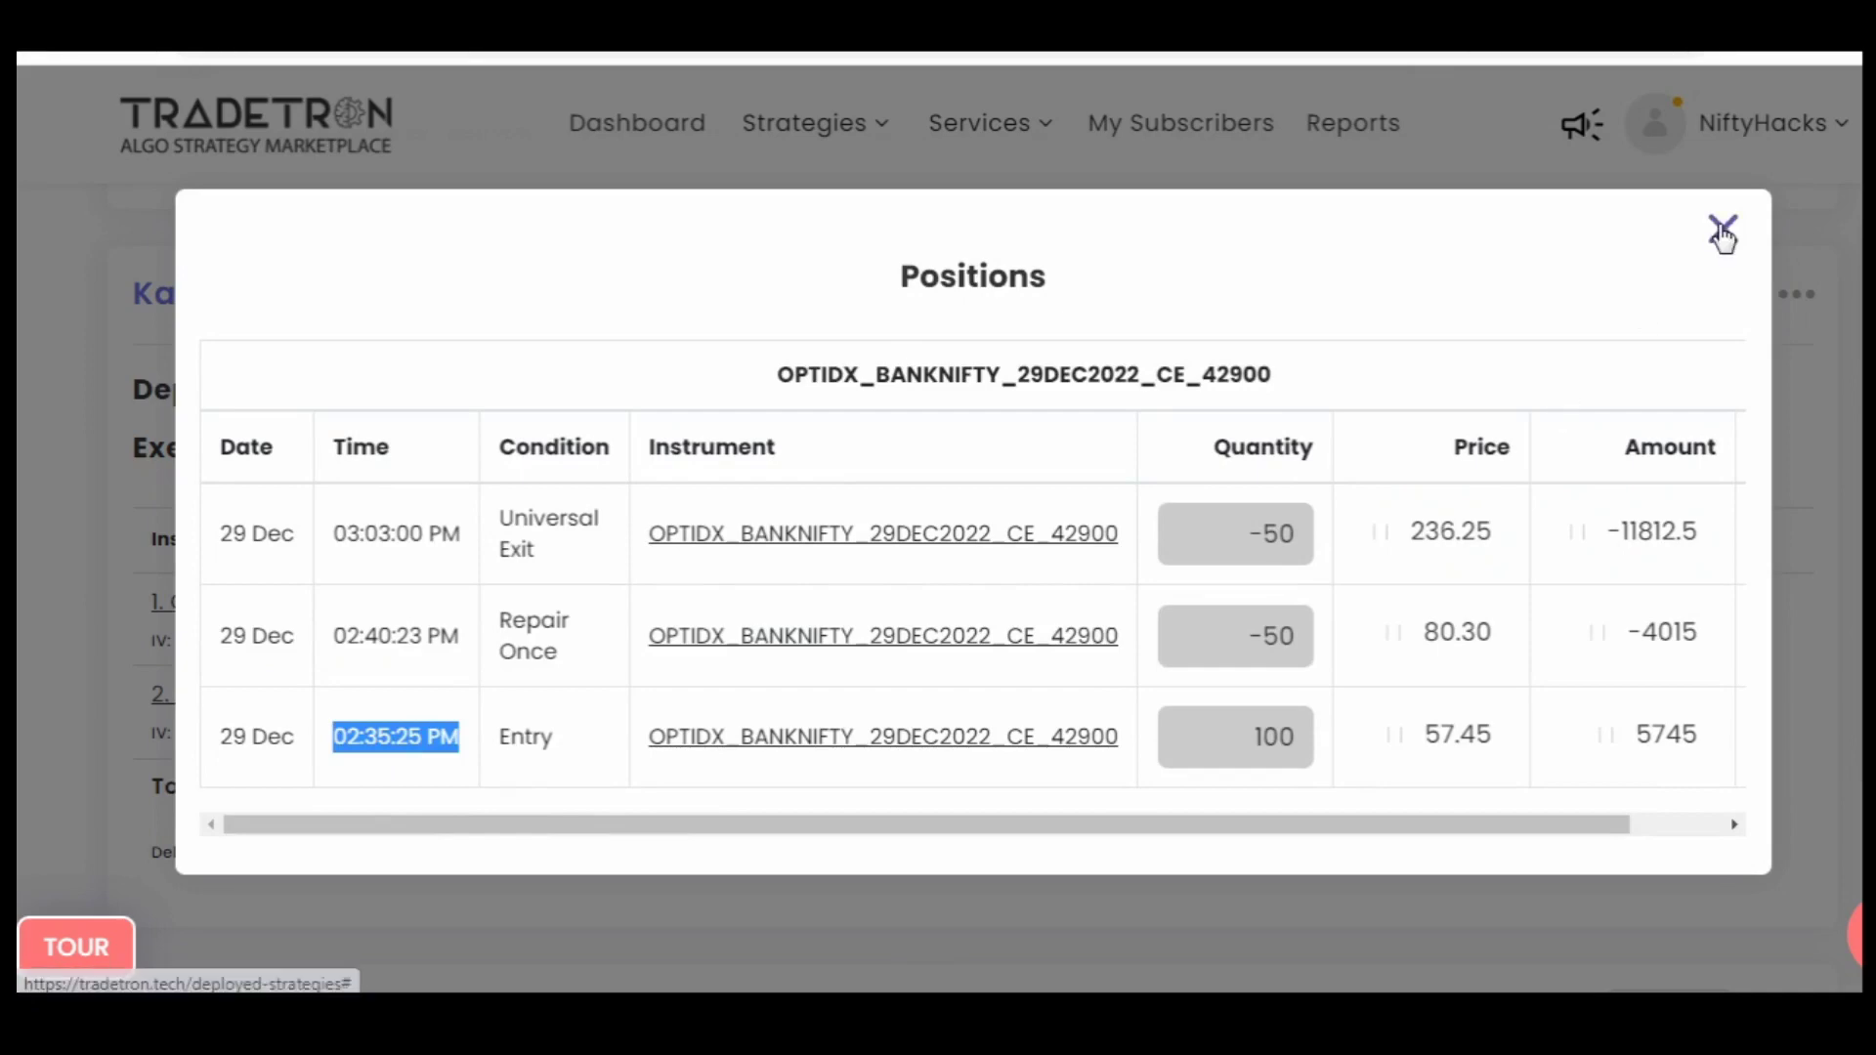
click(1723, 235)
scroll(782, 217, down, 5)
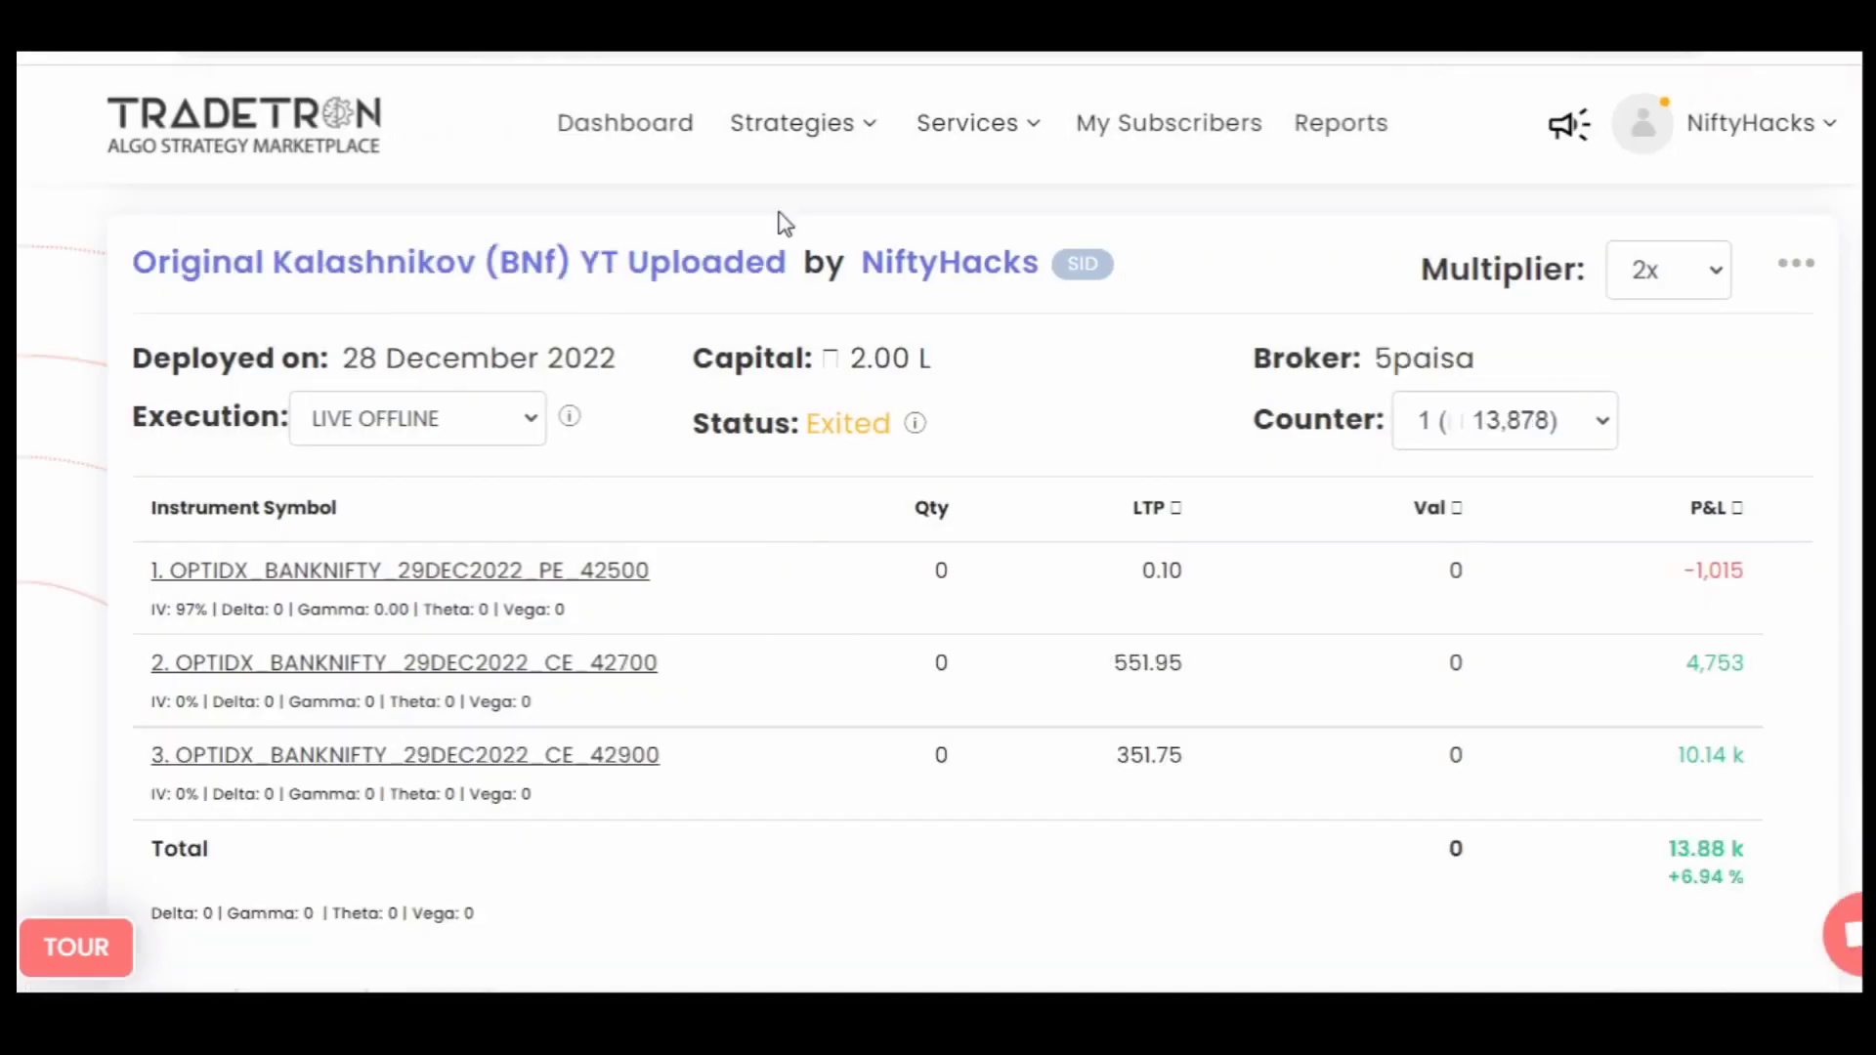
- Check the CE 42700 leg's trade history, highlighting its 01:05:04 PM entry time
click(485, 675)
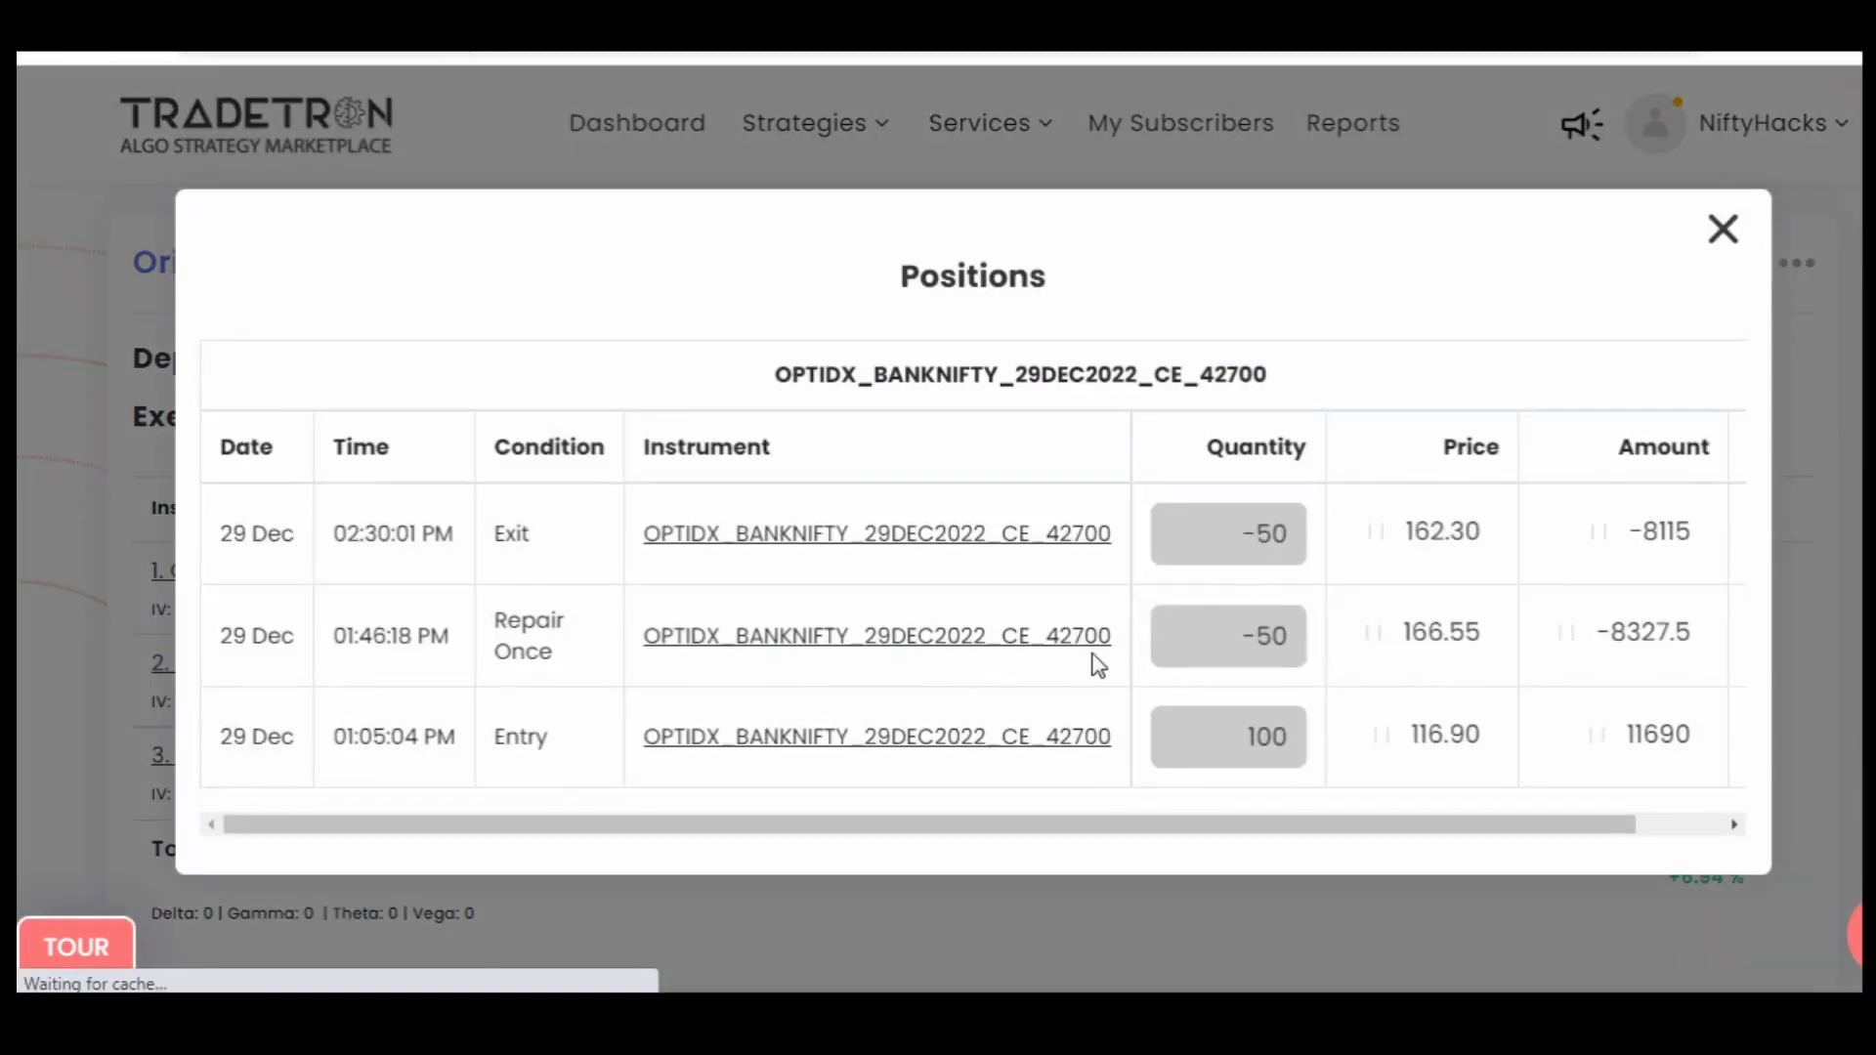
drag(332, 738, 468, 755)
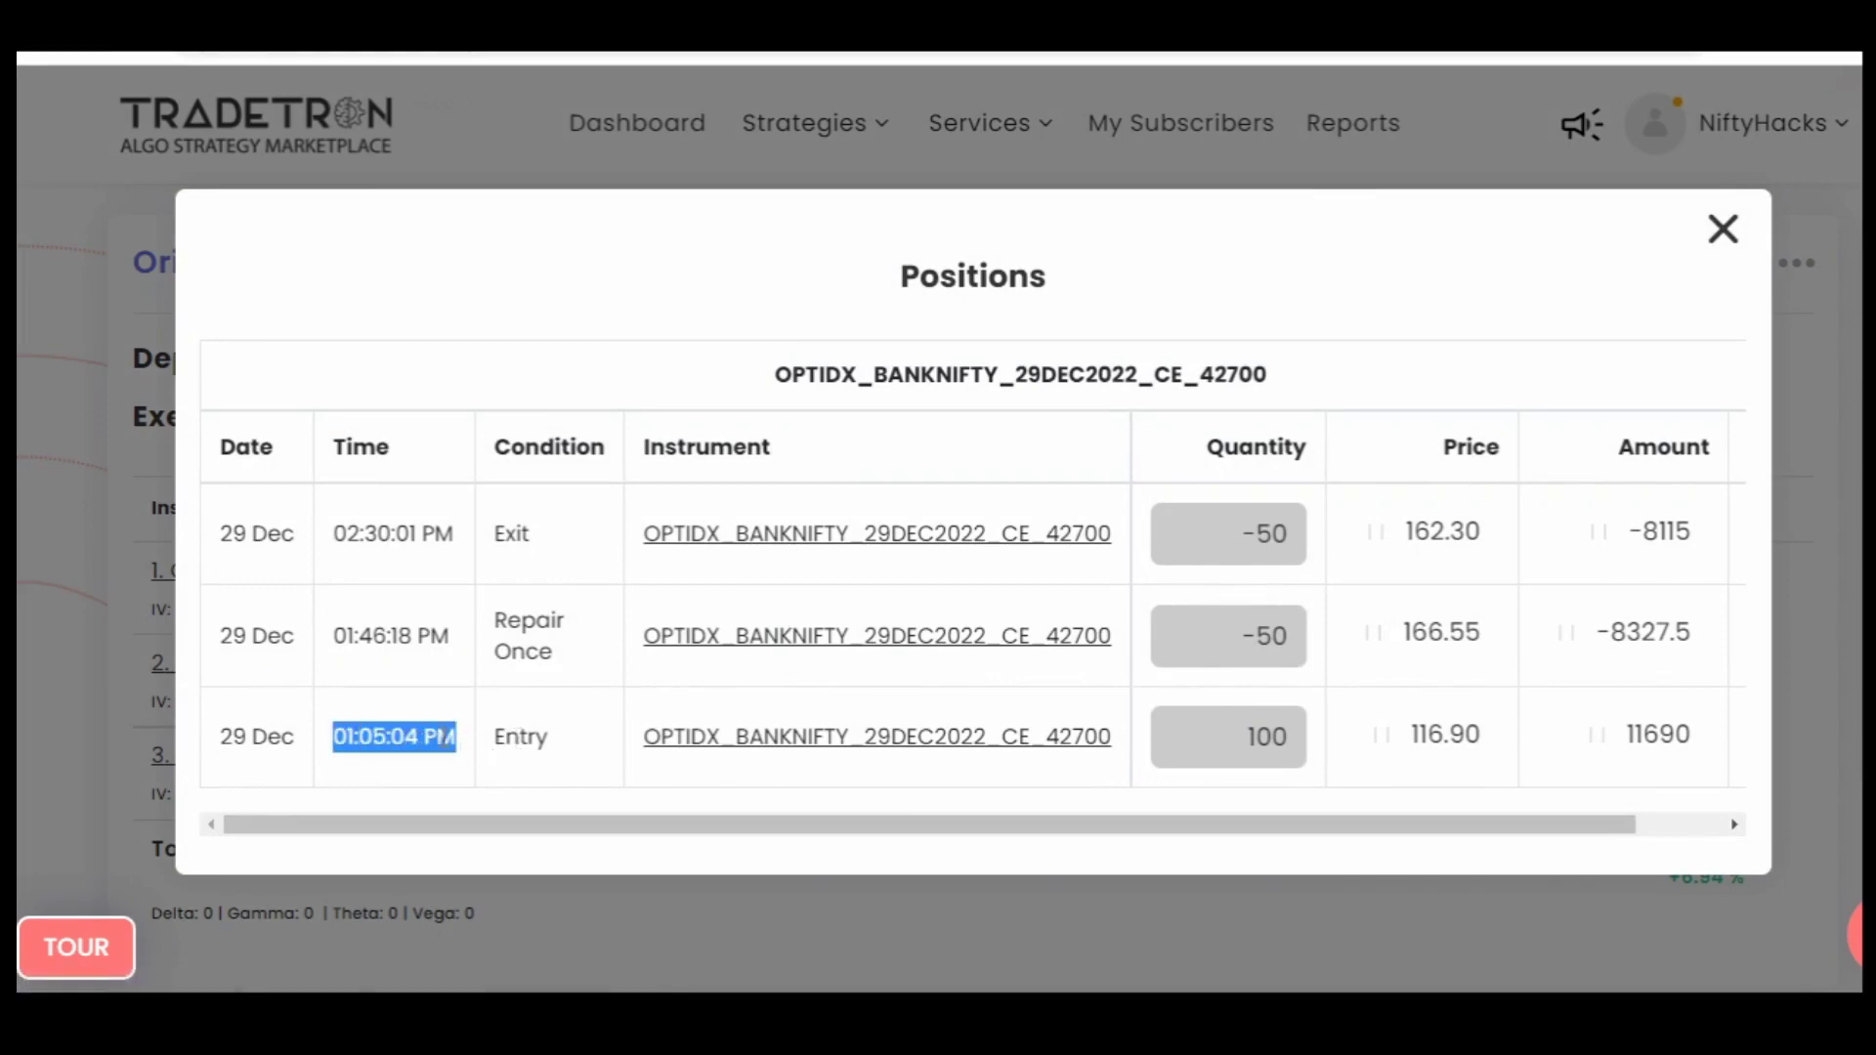
drag(477, 751, 306, 762)
drag(485, 745, 290, 747)
drag(548, 737, 268, 771)
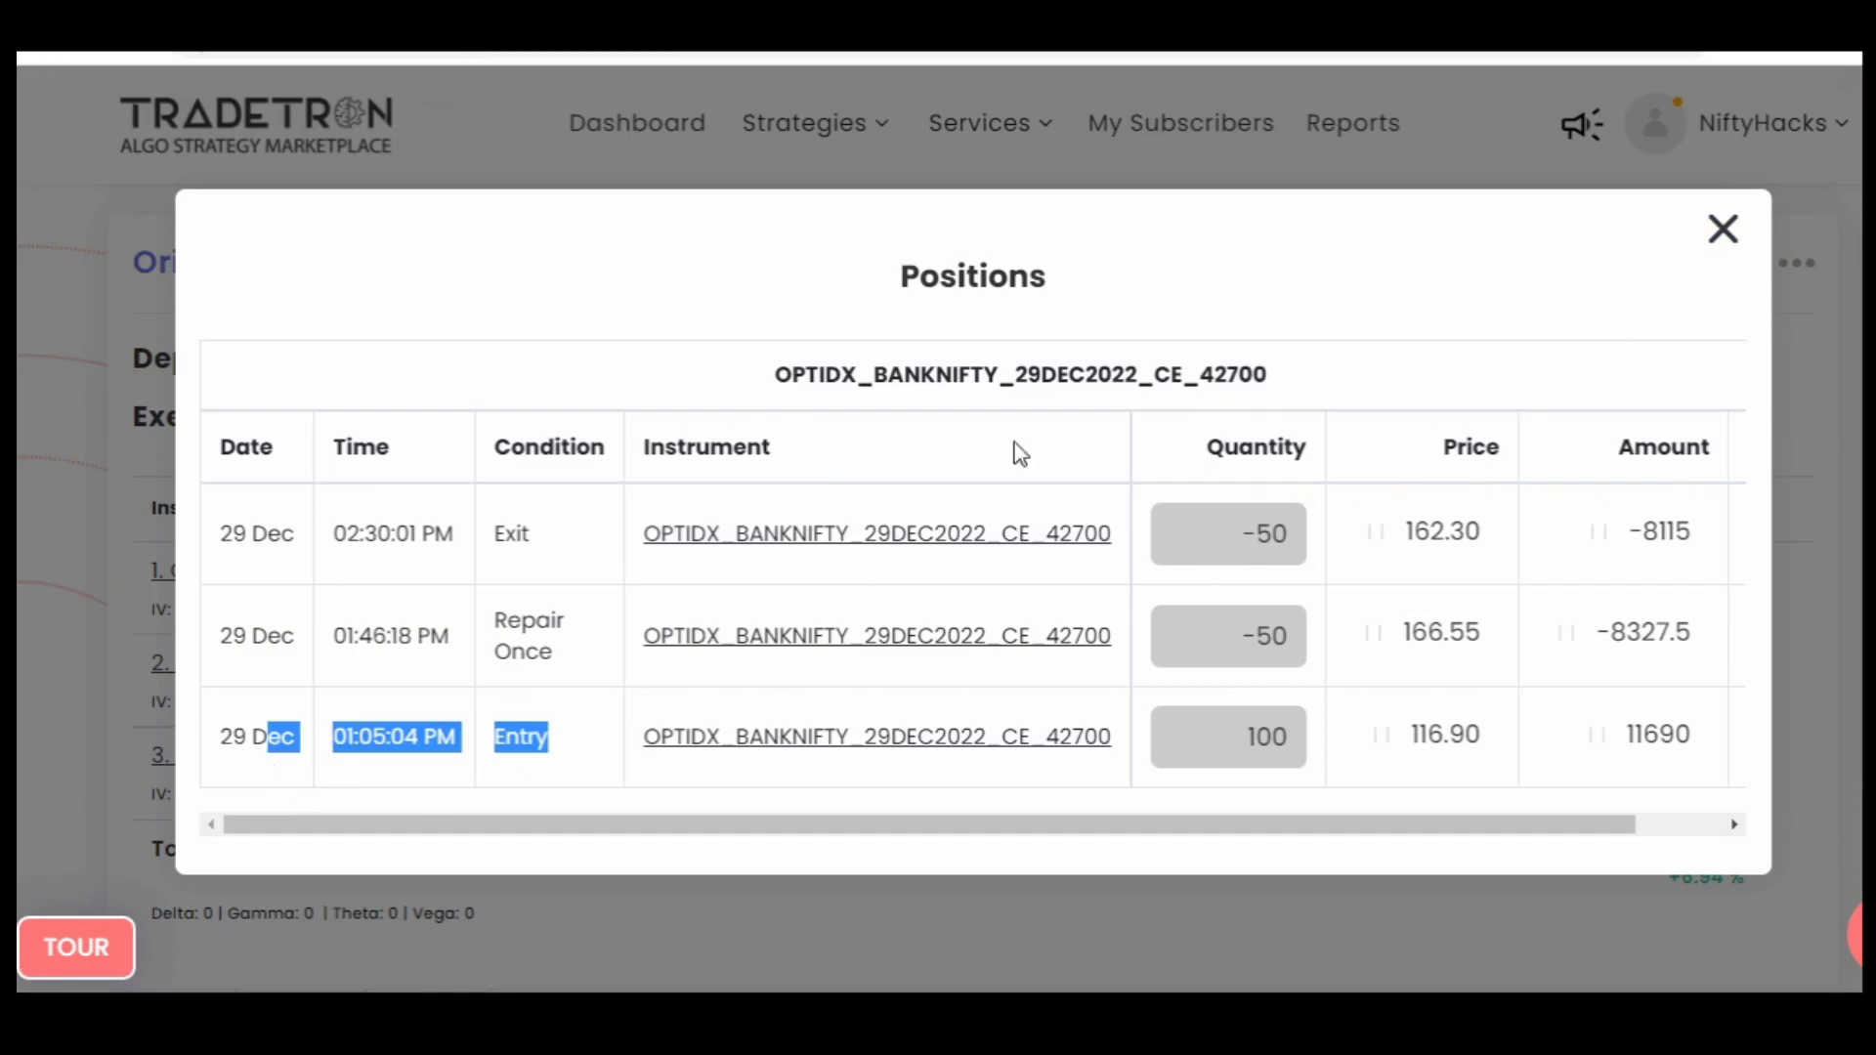
click(1723, 231)
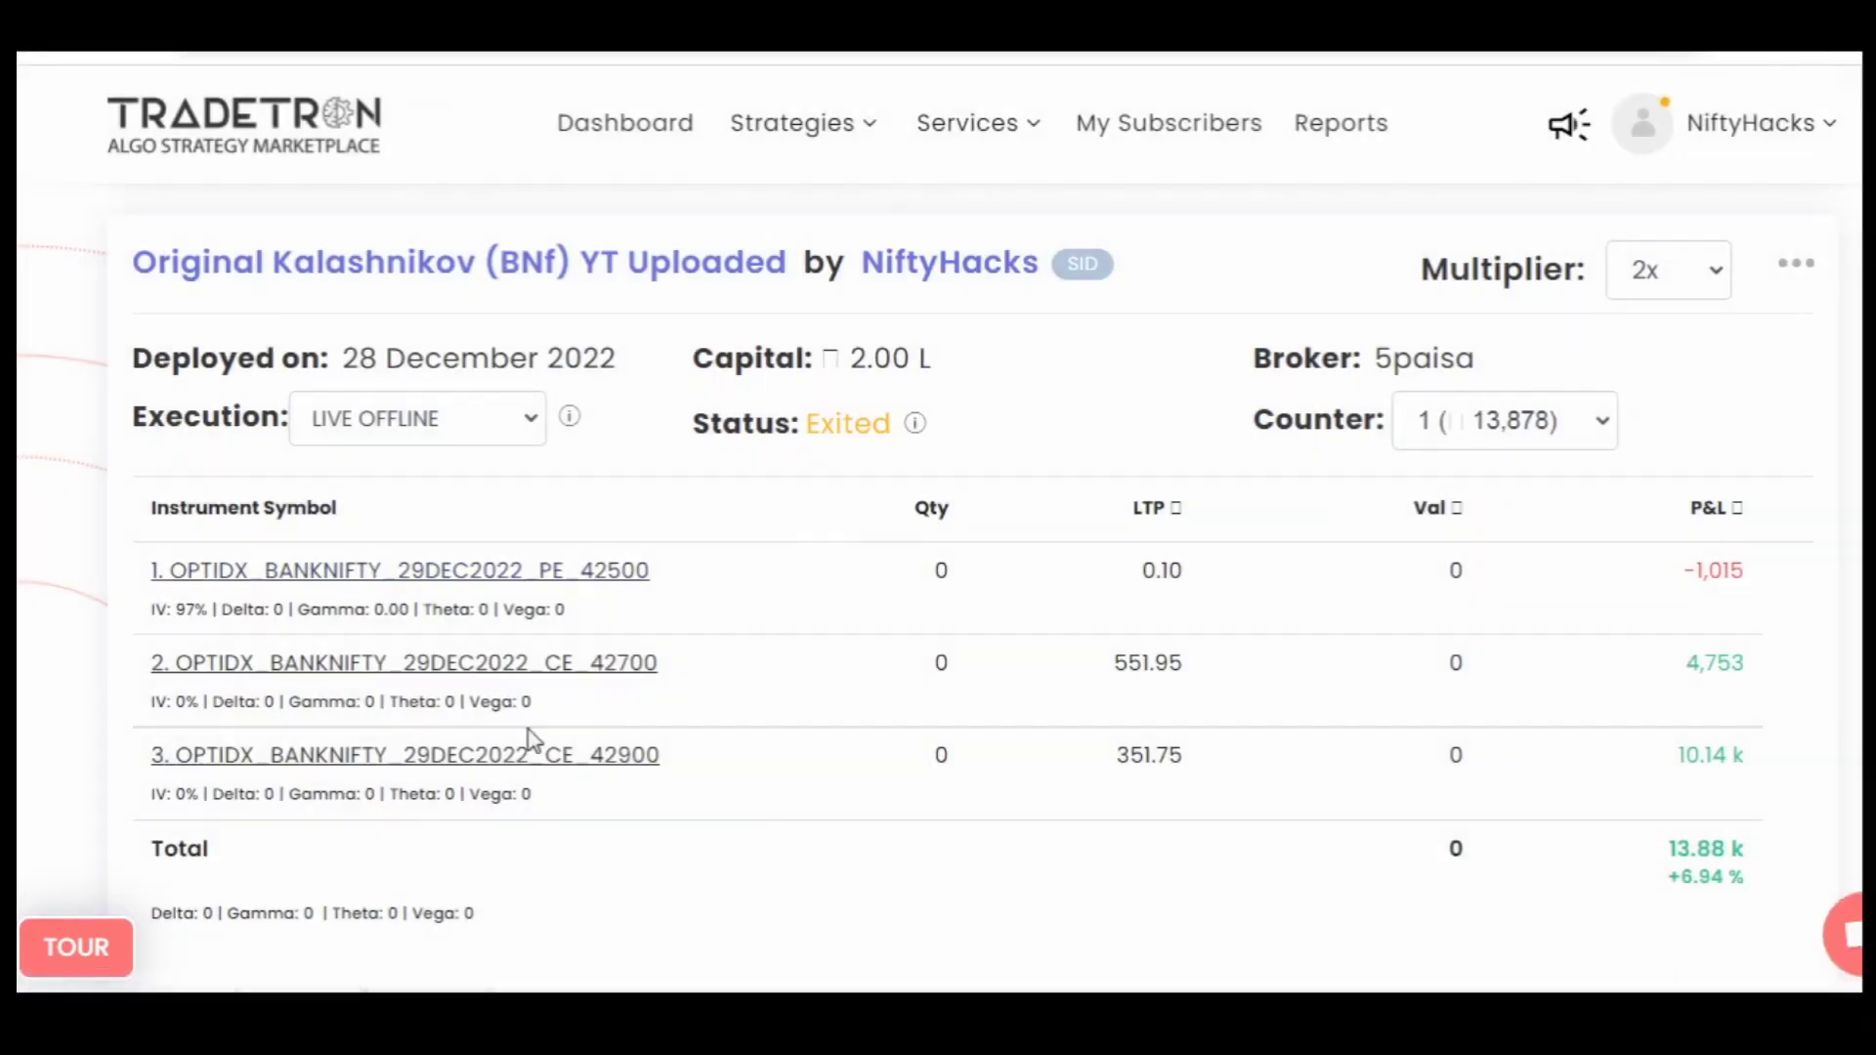
- Highlight the PE 42500 leg's 11:10:05 AM entry time and 42500 strike
click(574, 577)
drag(343, 685, 460, 691)
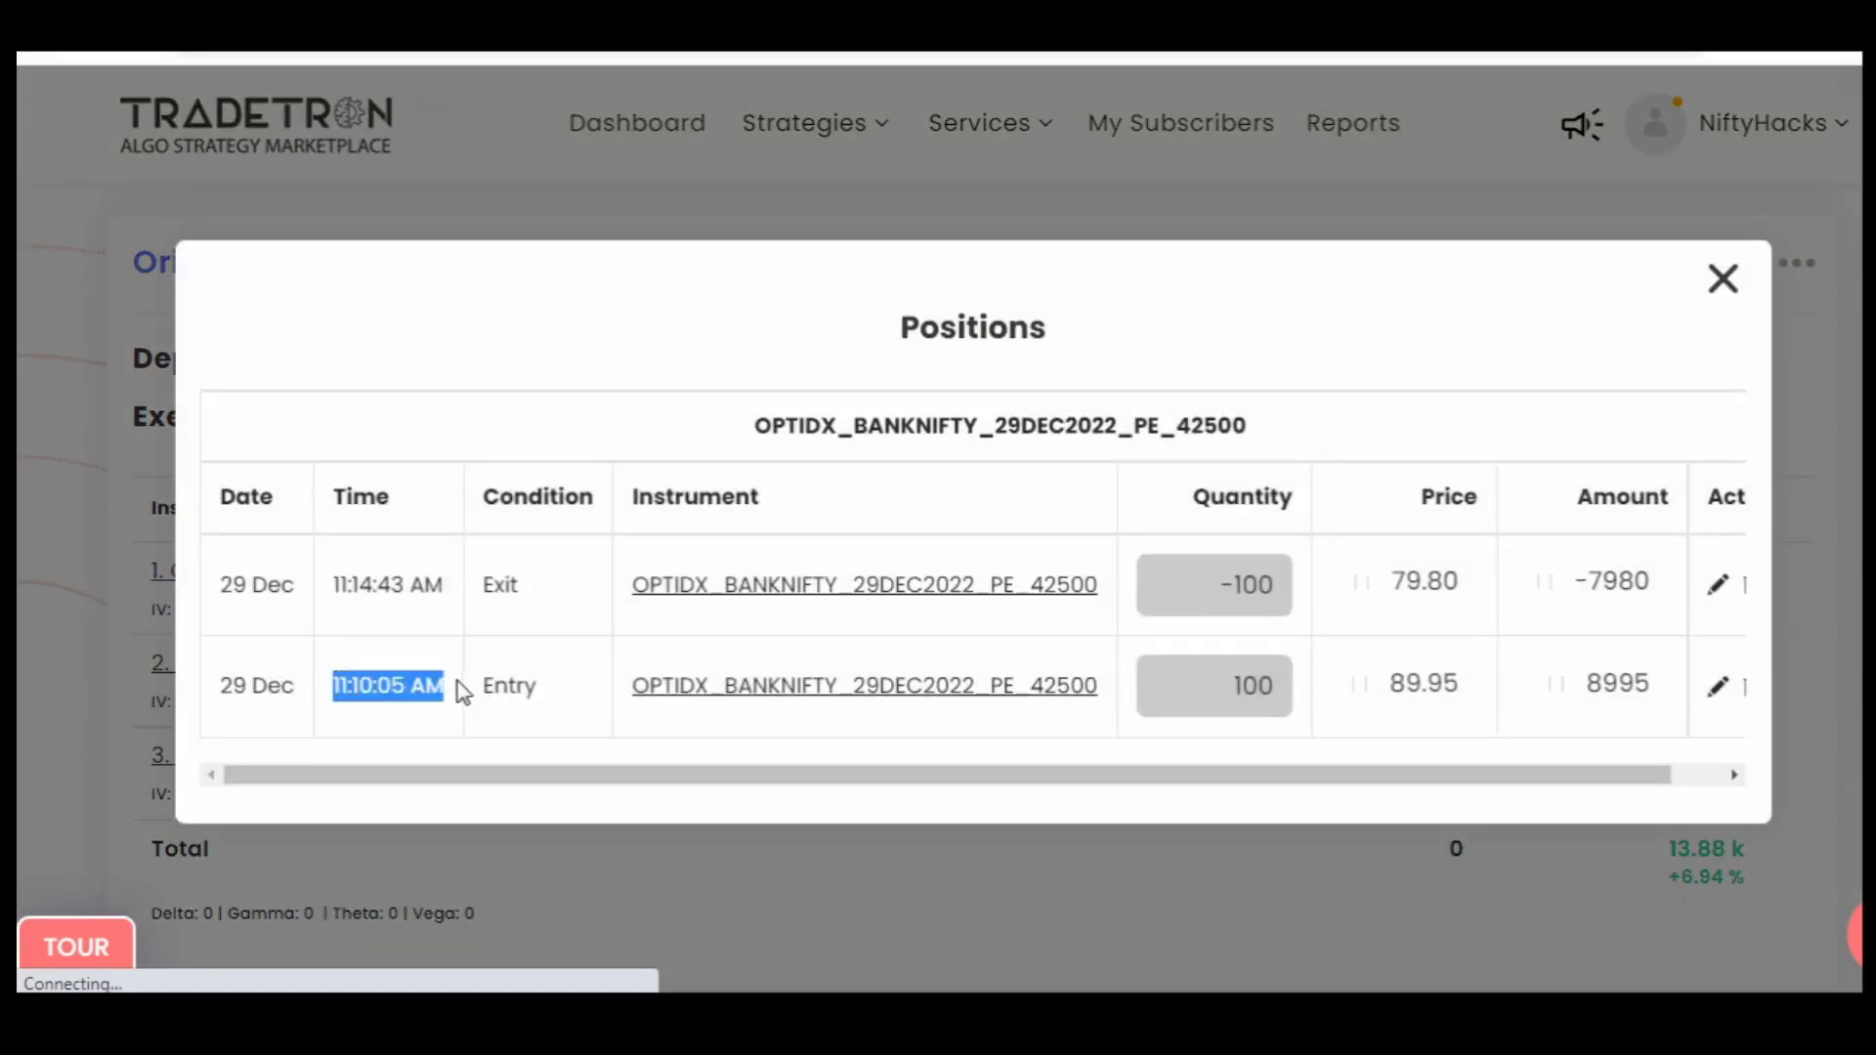
drag(1102, 695, 948, 738)
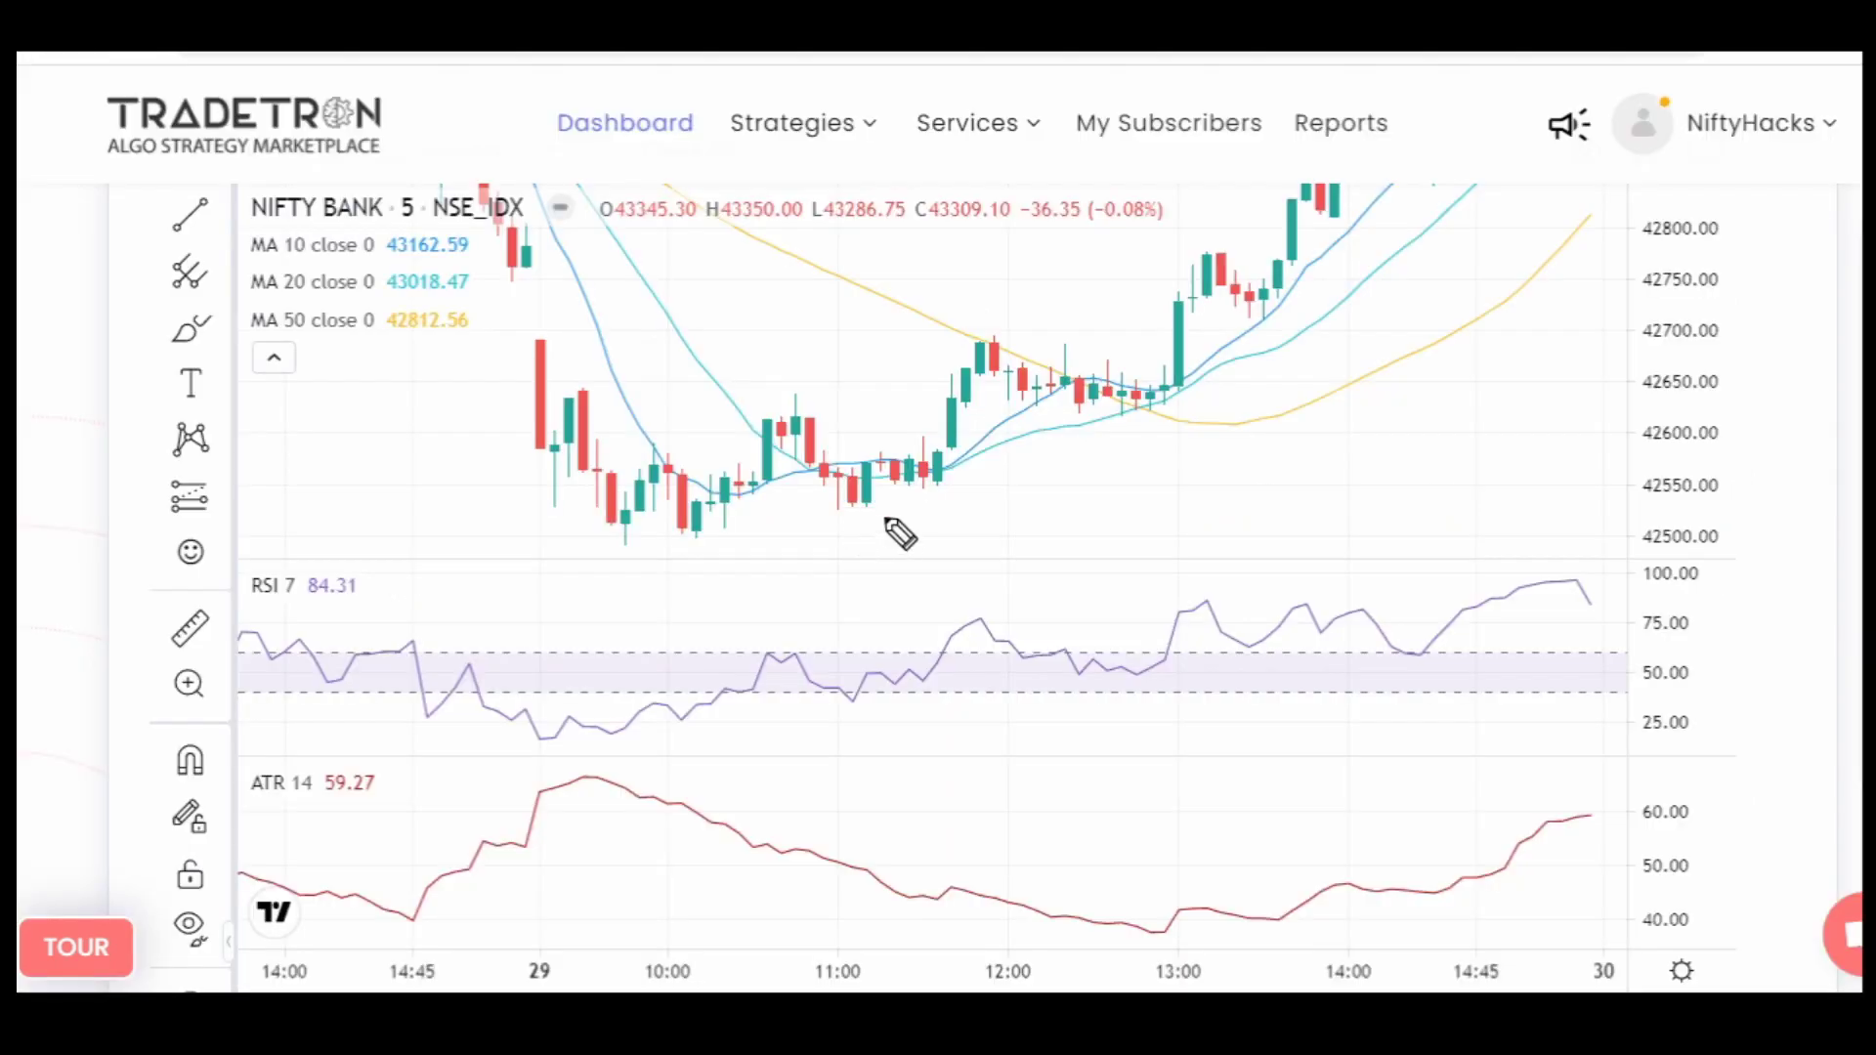
- Mark the entry area, RSI dip near 11:00 and RSI 7 reading 84.31 in red, then clear them
mouse_move(894, 518)
mouse_down()
mouse_move(873, 496)
mouse_move(867, 521)
mouse_move(868, 500)
mouse_move(852, 514)
mouse_move(833, 488)
mouse_move(844, 466)
mouse_move(740, 531)
mouse_up()
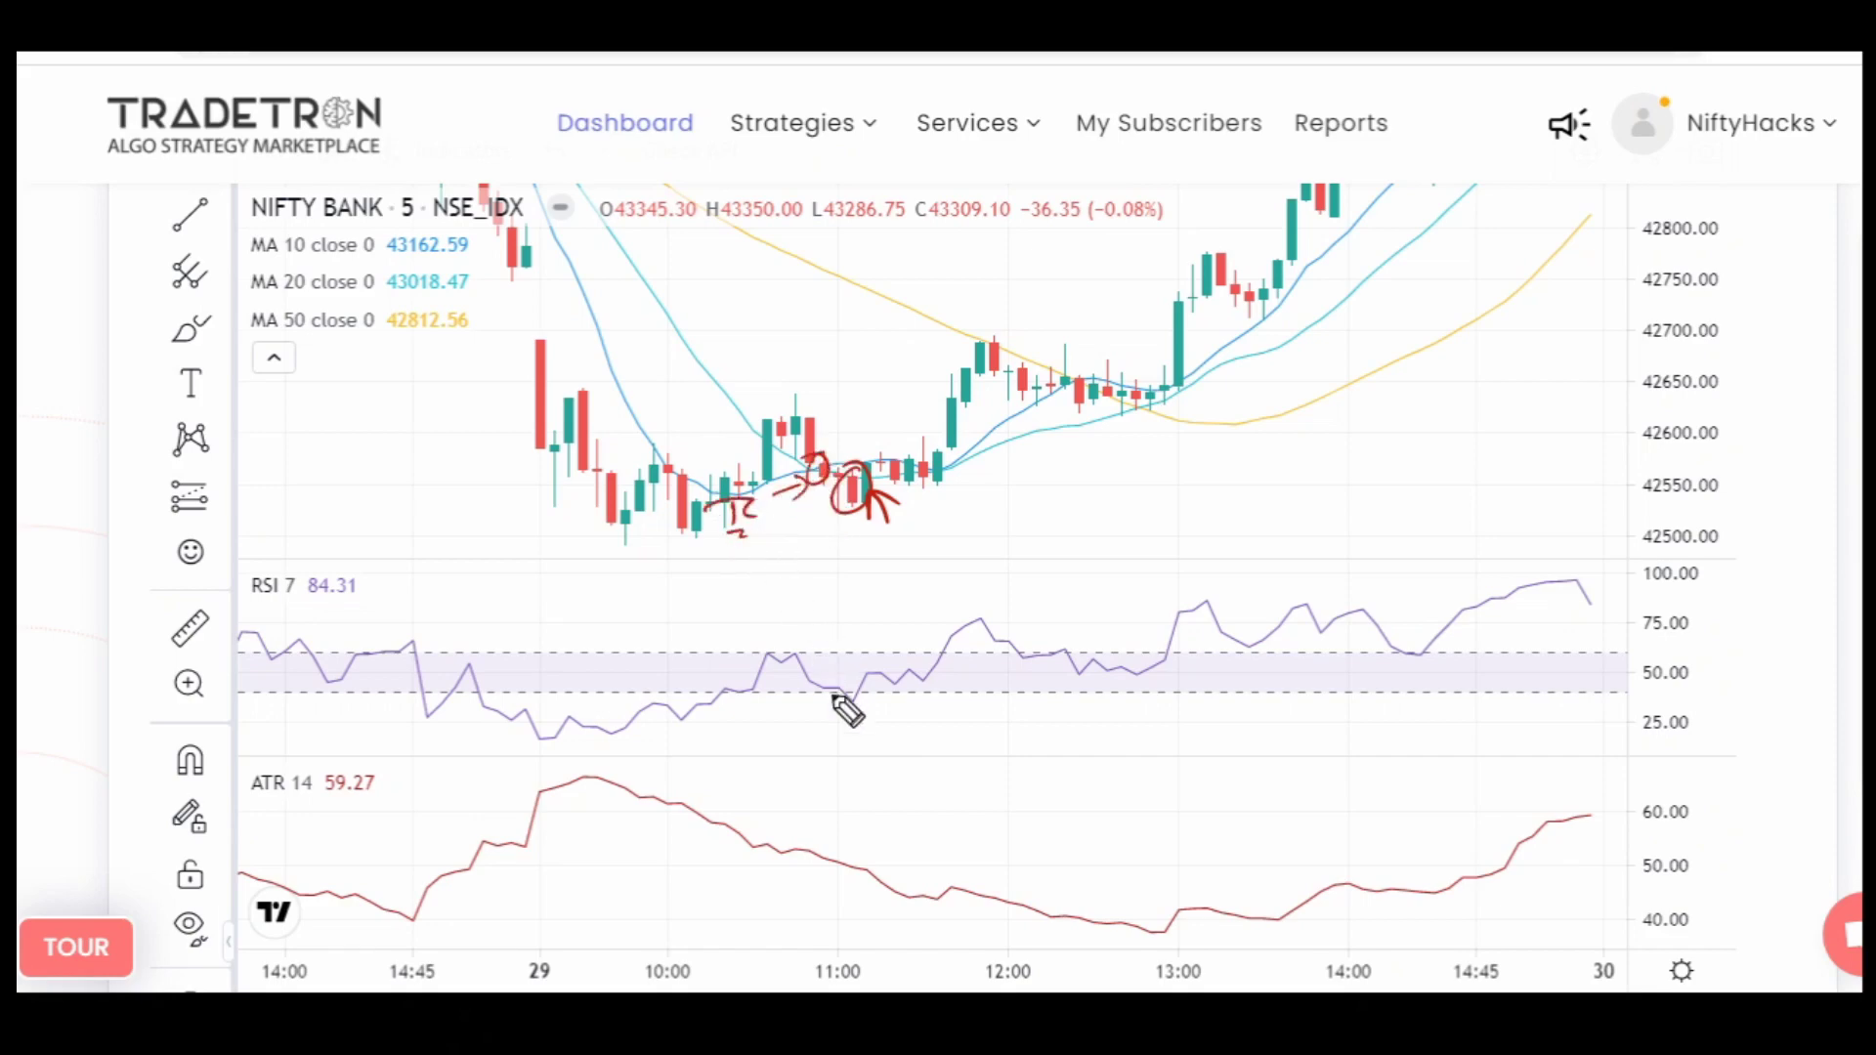
mouse_move(846, 700)
mouse_down()
mouse_move(846, 729)
mouse_move(849, 652)
mouse_up()
mouse_move(357, 579)
mouse_down()
mouse_move(286, 559)
mouse_move(357, 598)
mouse_up()
drag(842, 674, 854, 690)
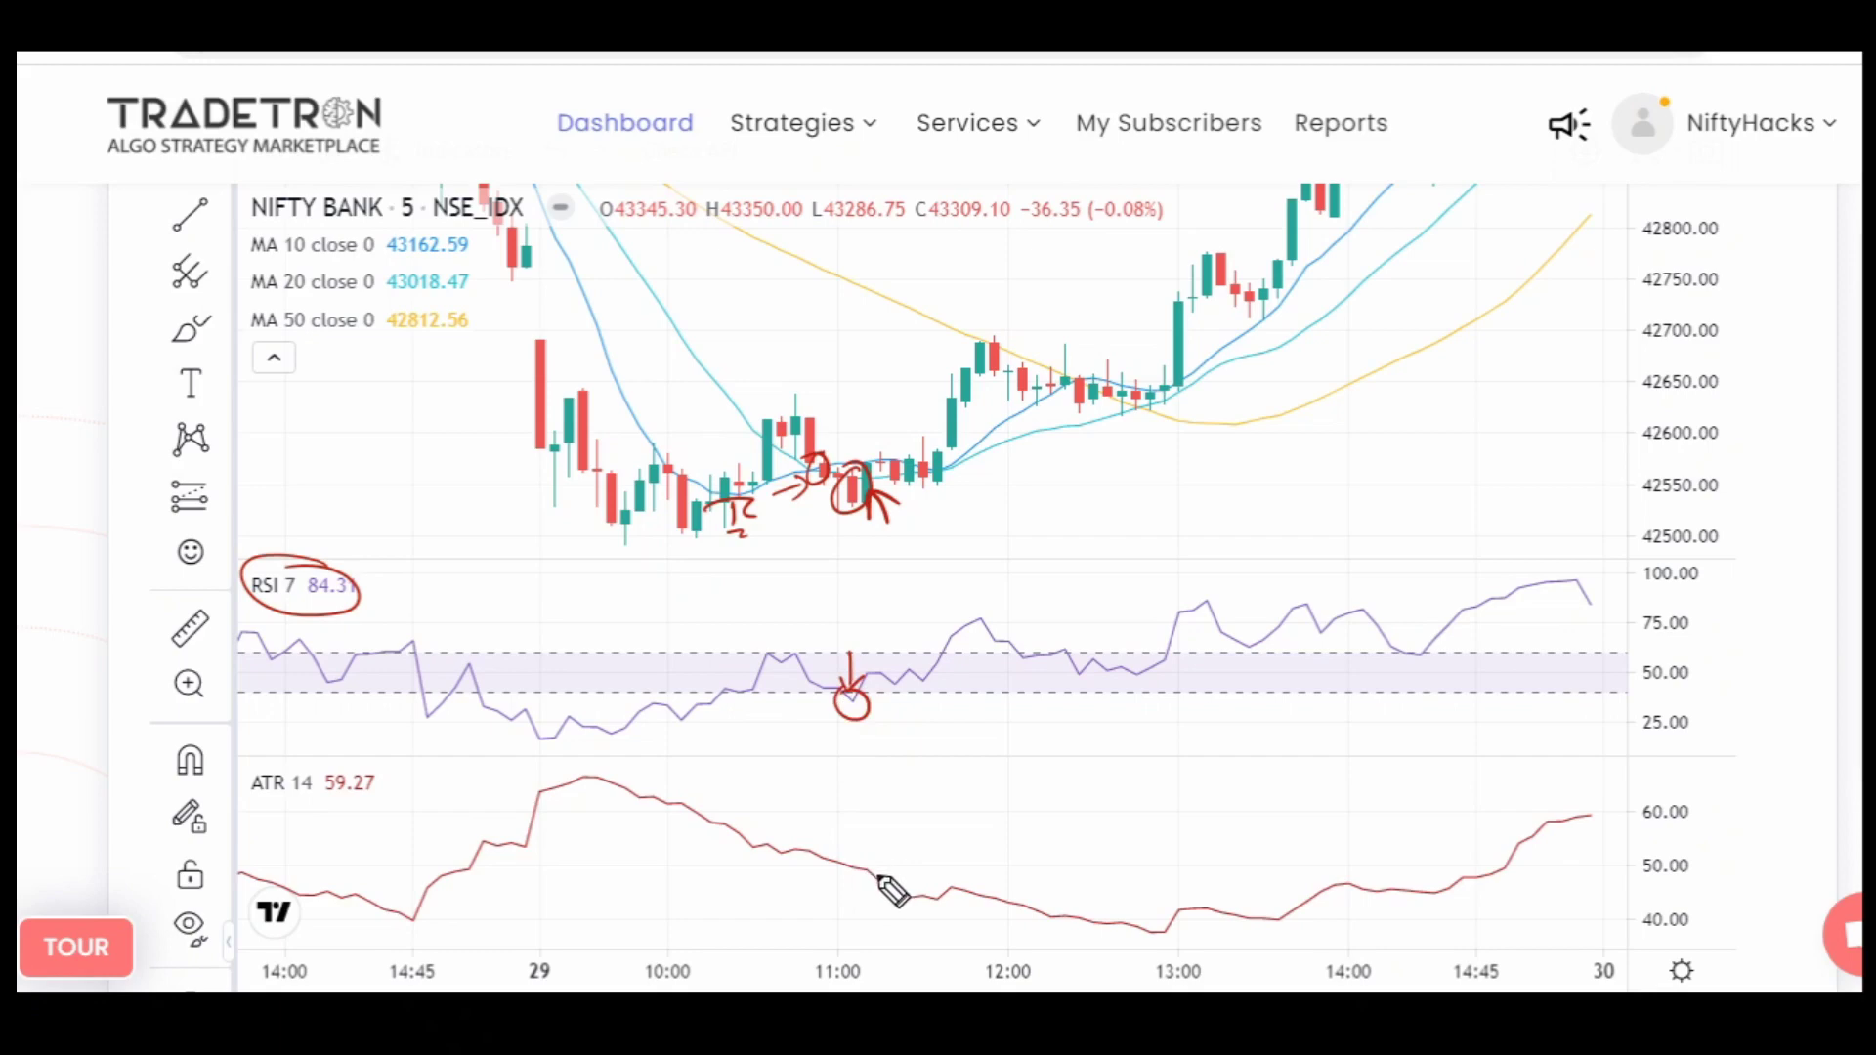
key(Escape)
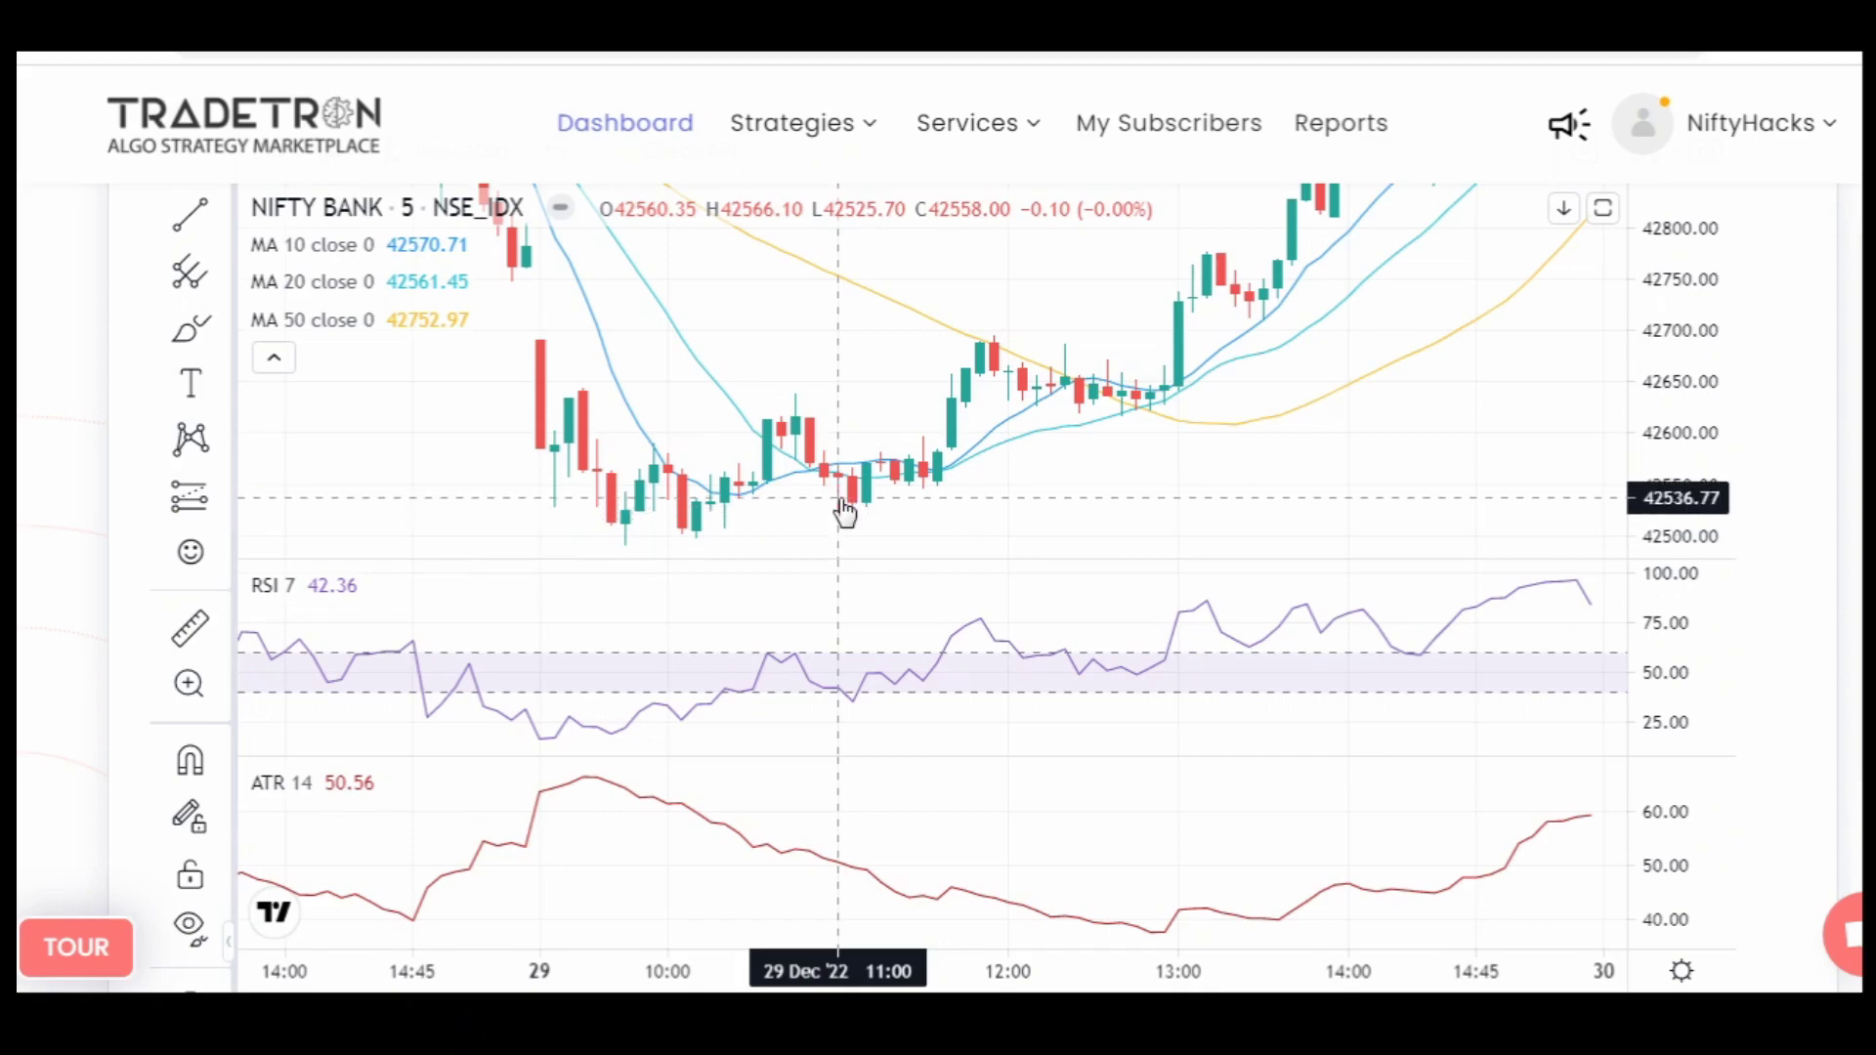
- Compute 50.56 × 2.3 in Calculator, giving 116.288
click(1183, 662)
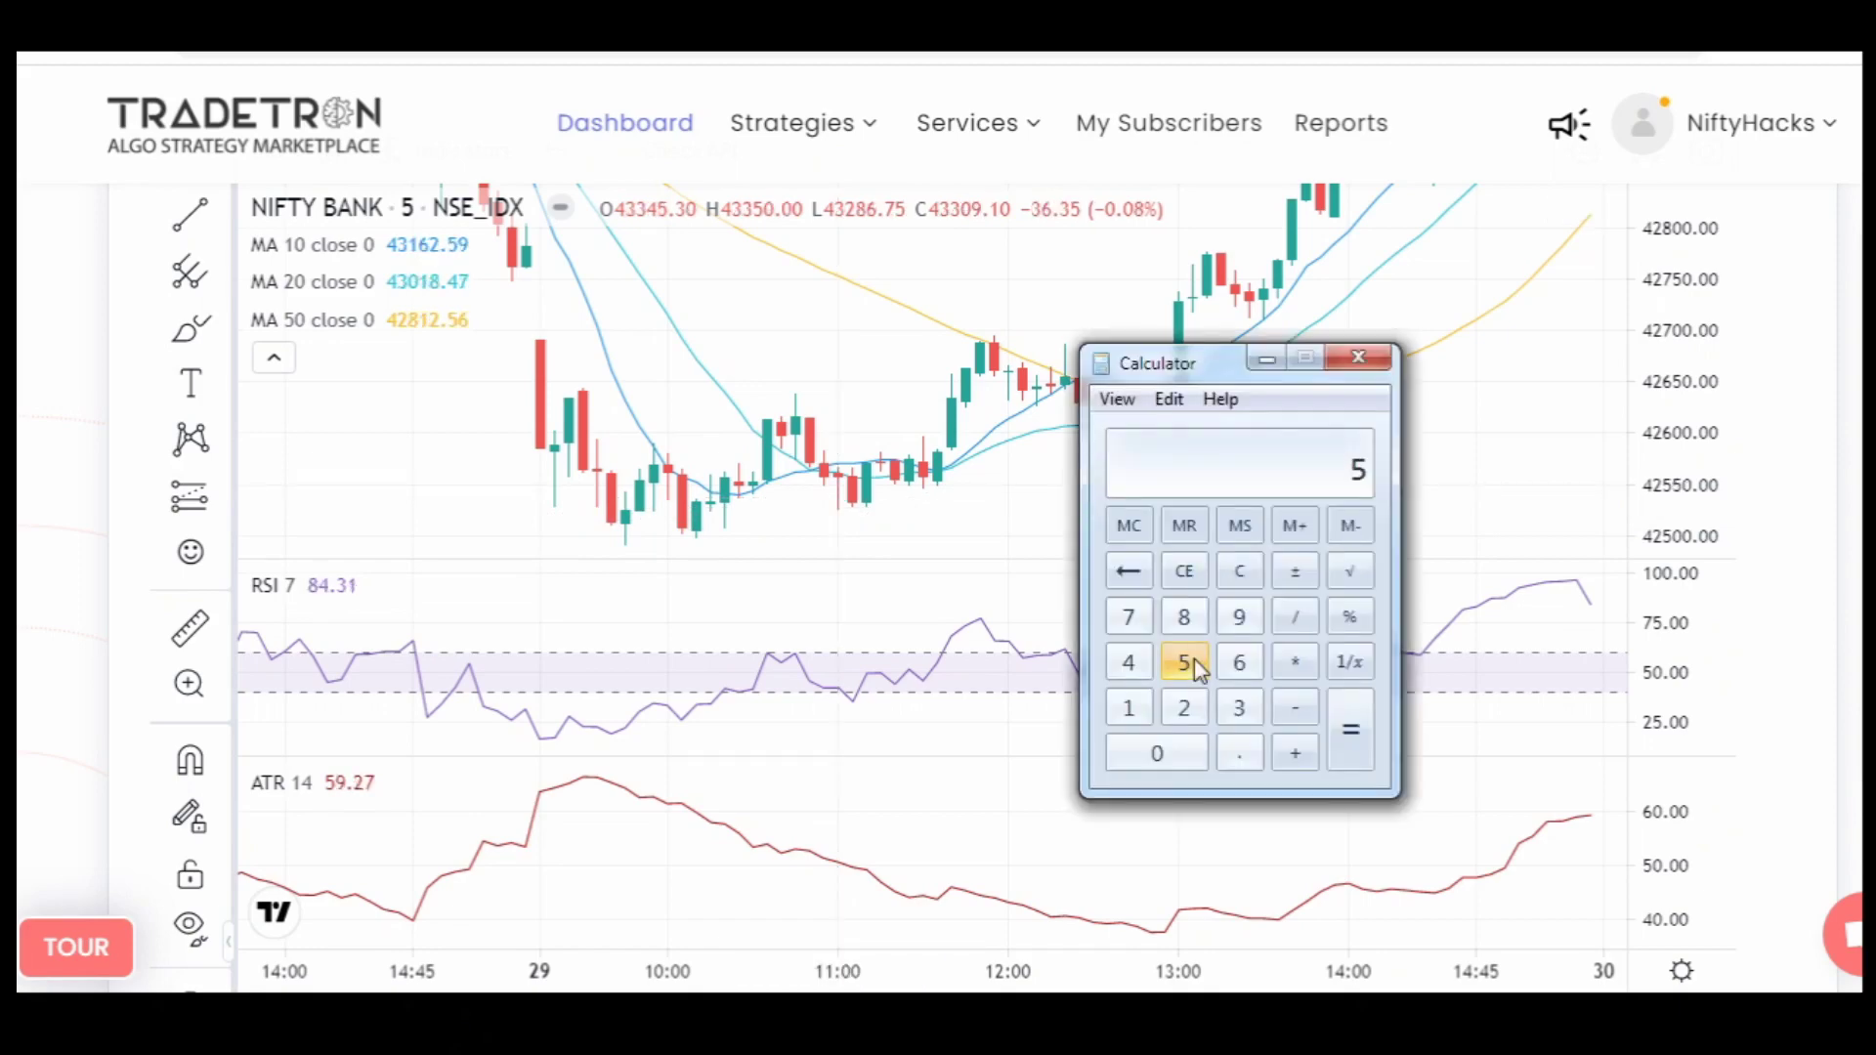
click(1163, 753)
click(1237, 753)
click(1183, 661)
click(1239, 661)
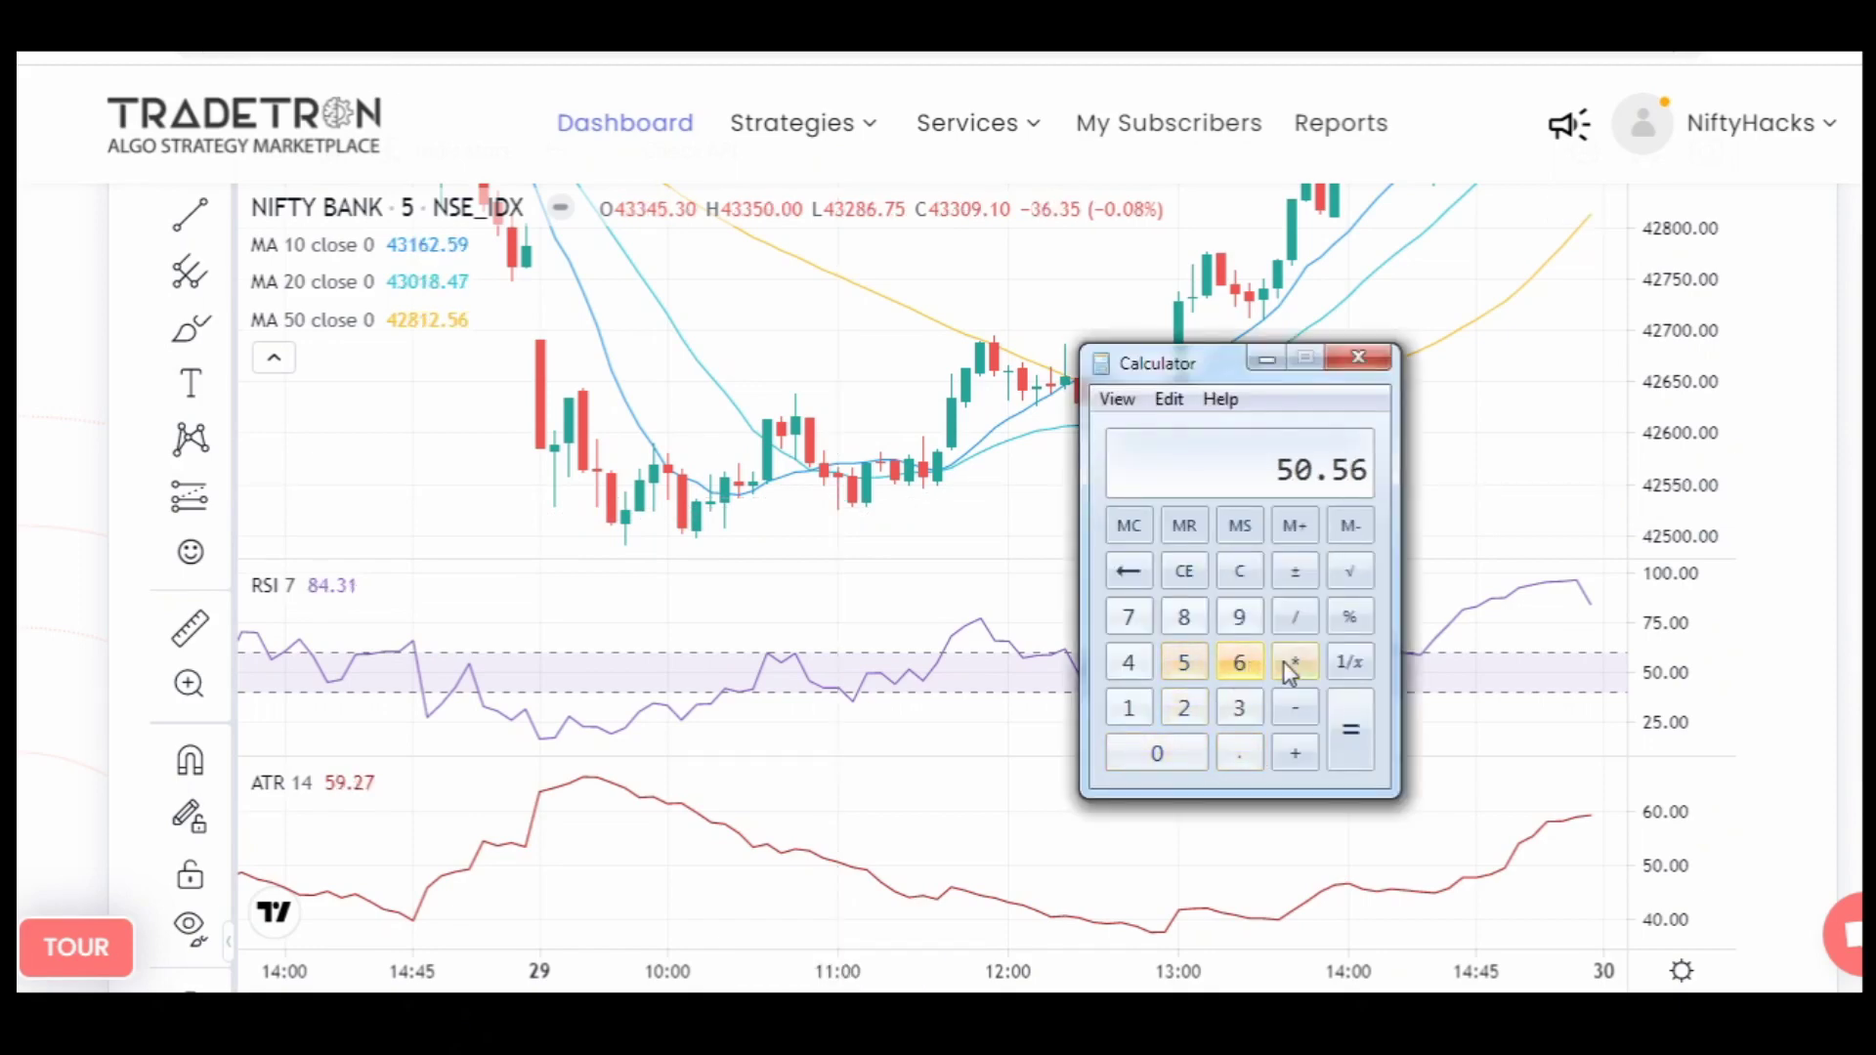
click(1295, 661)
click(1184, 708)
click(1239, 752)
click(1239, 707)
click(1351, 729)
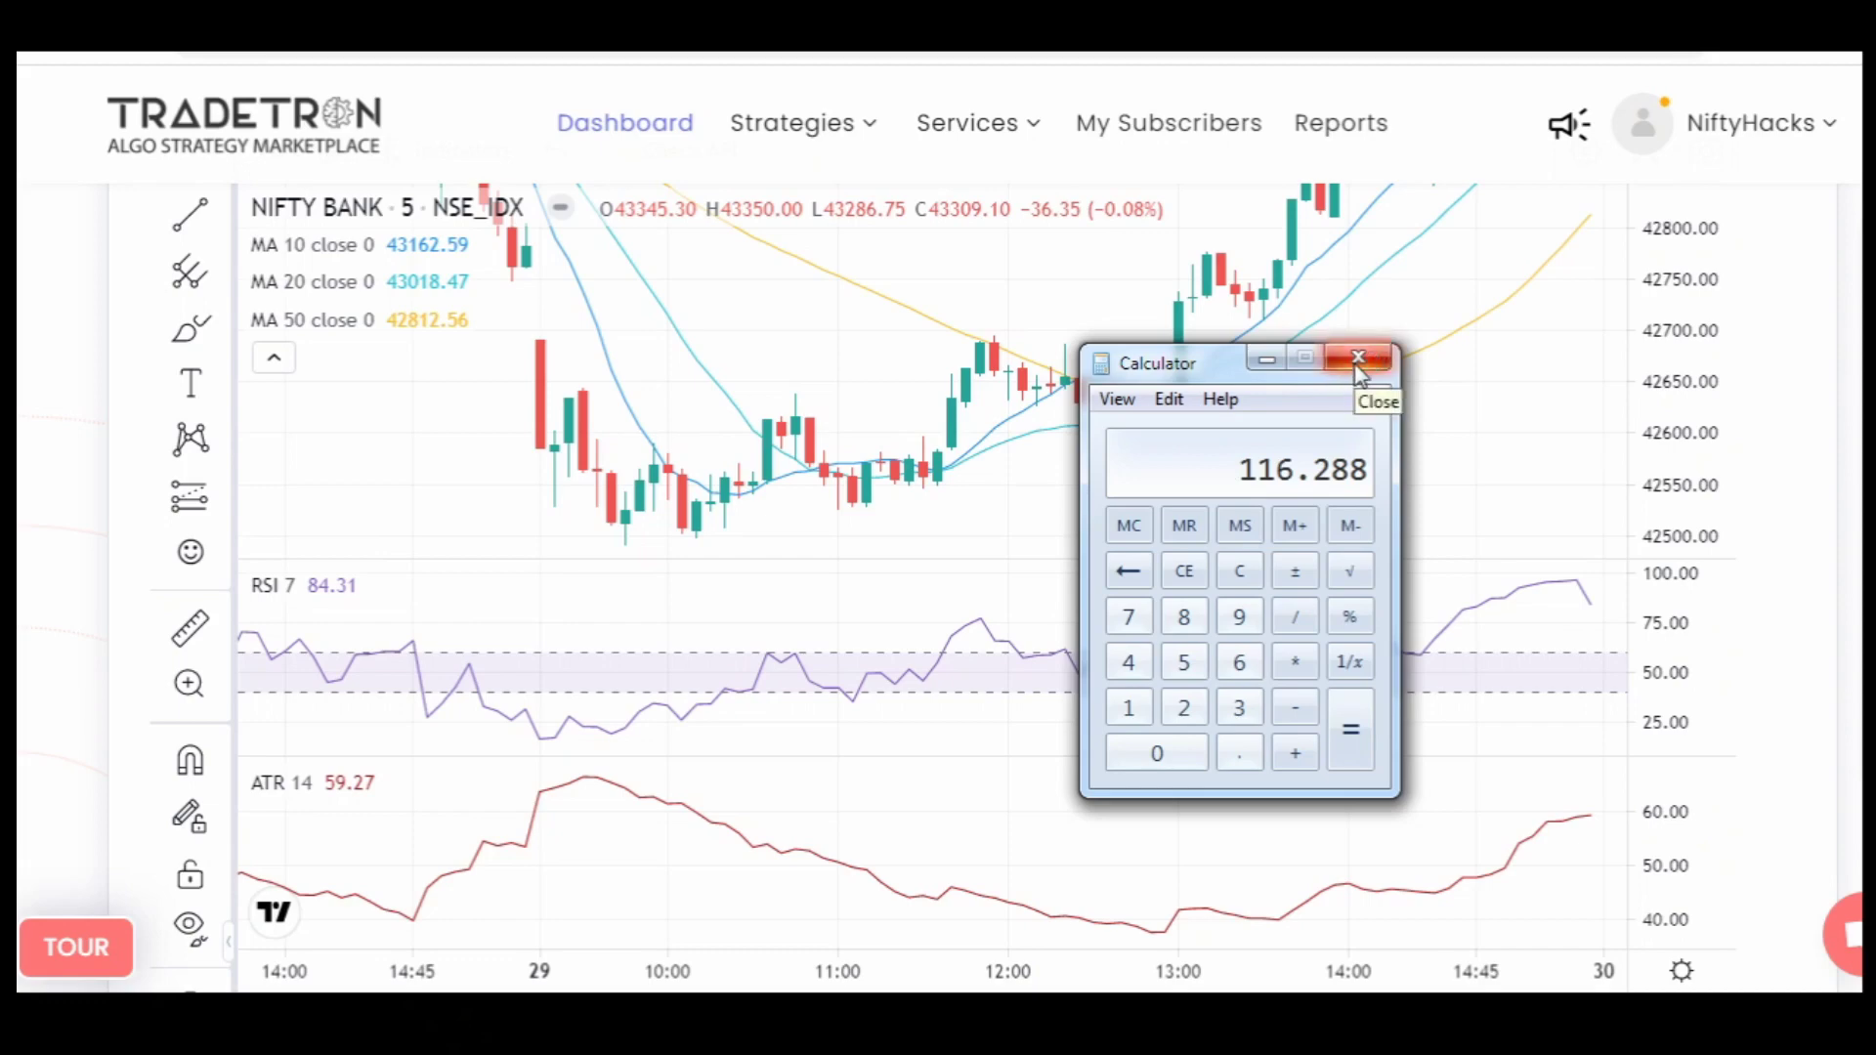
- Label the entry candle near 11:00 with a red E and pan to the later candles
mouse_move(864, 513)
mouse_down()
mouse_move(826, 512)
mouse_move(926, 523)
mouse_up()
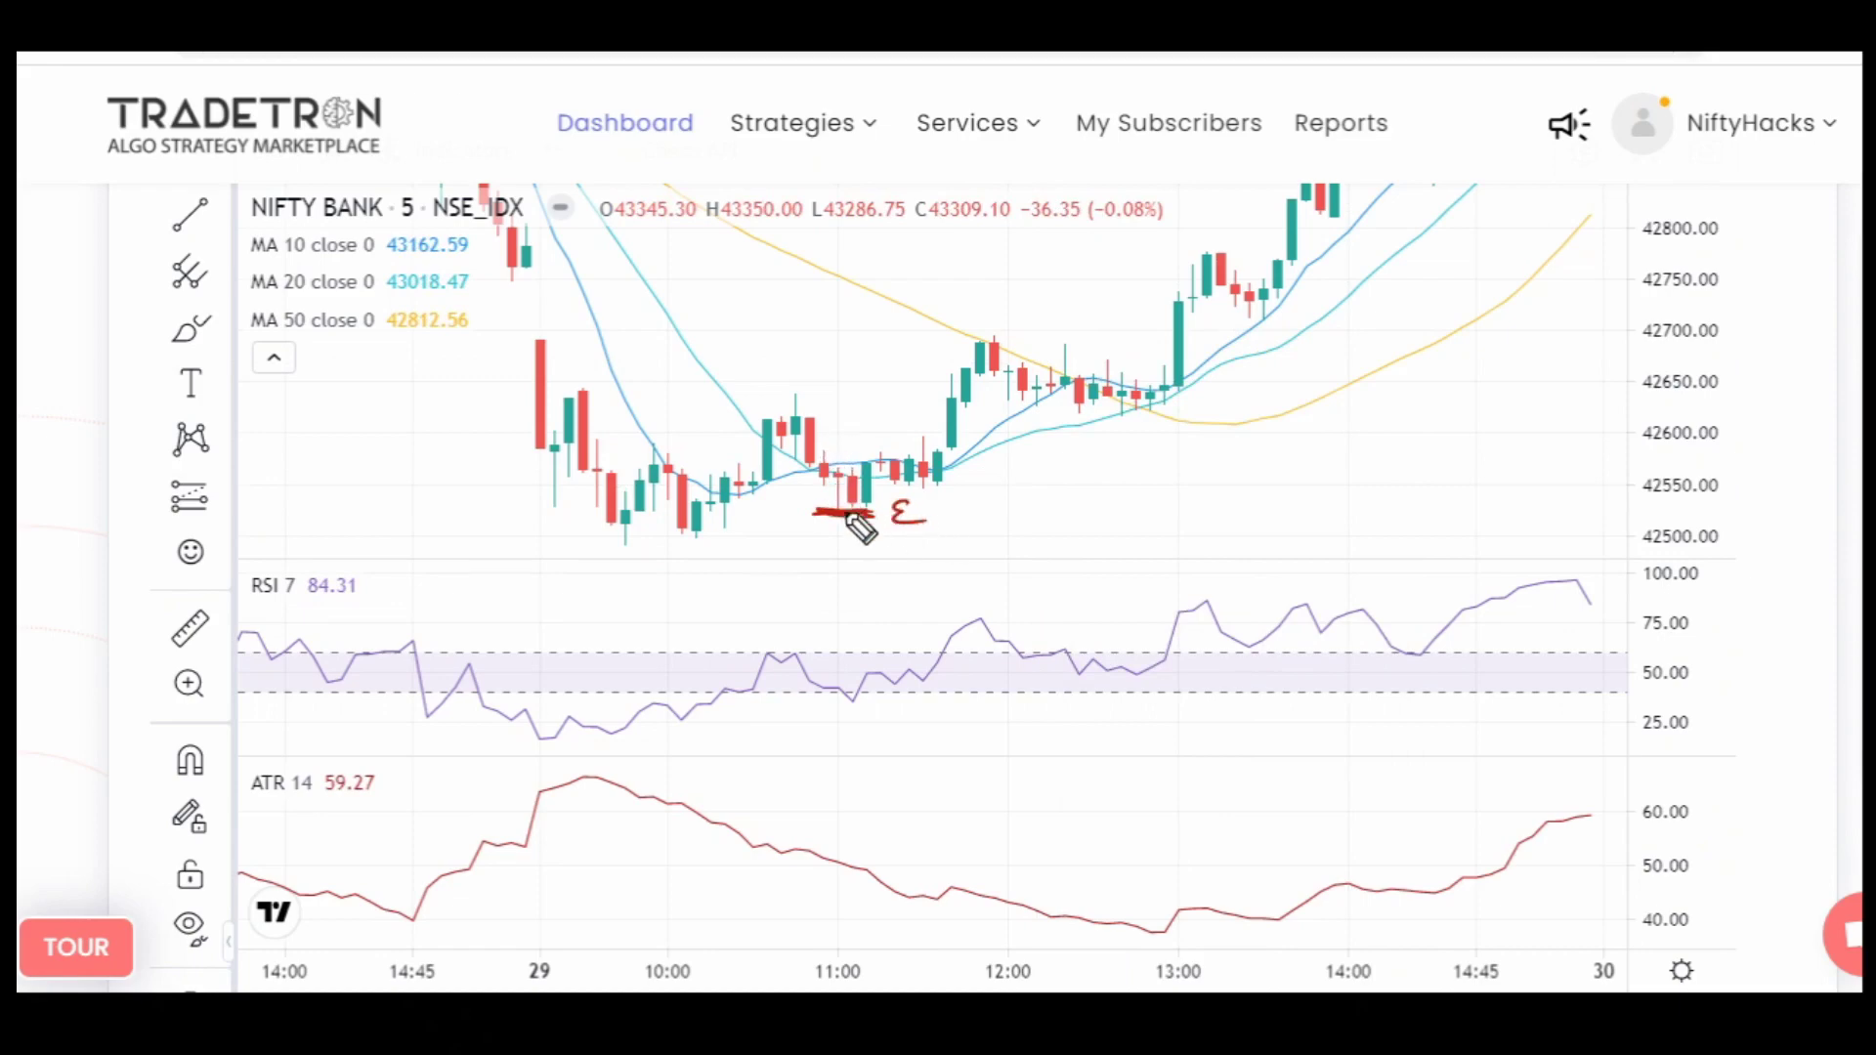
mouse_move(852, 455)
mouse_down()
mouse_move(819, 439)
mouse_move(1234, 508)
mouse_up()
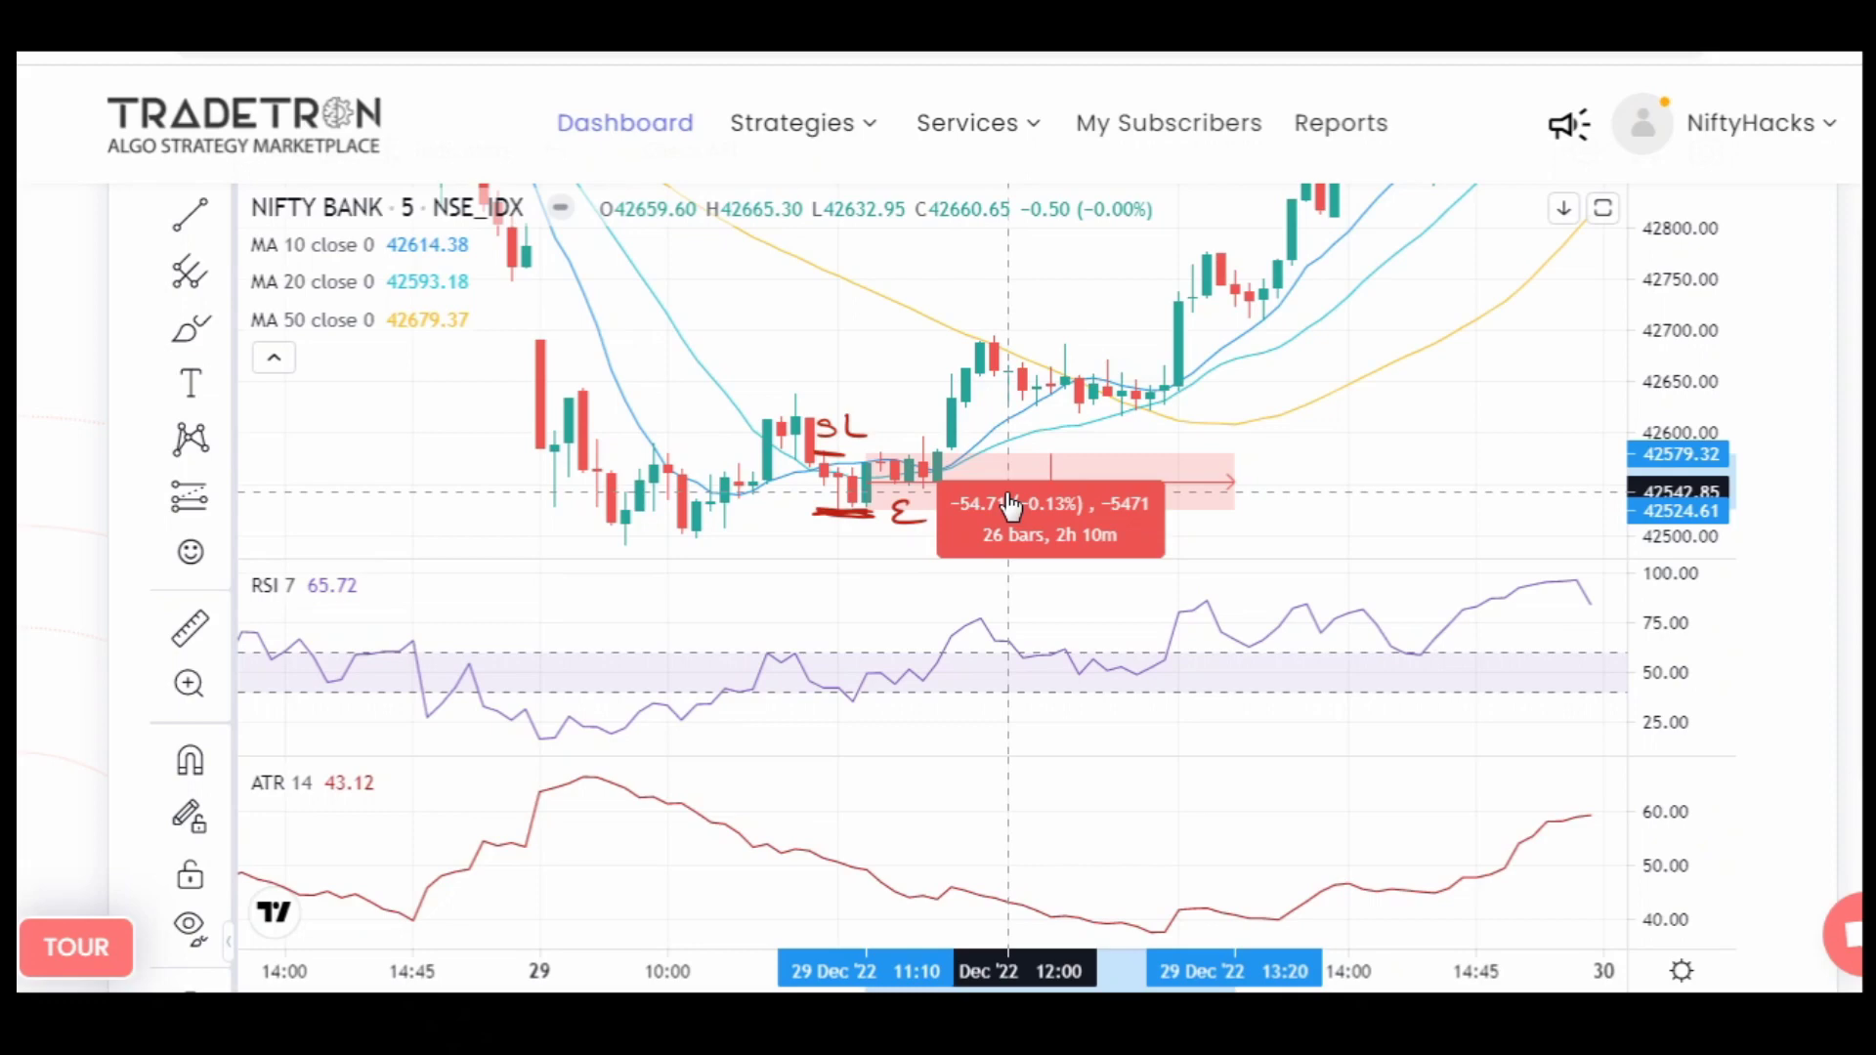
click(1110, 490)
drag(1156, 448, 859, 548)
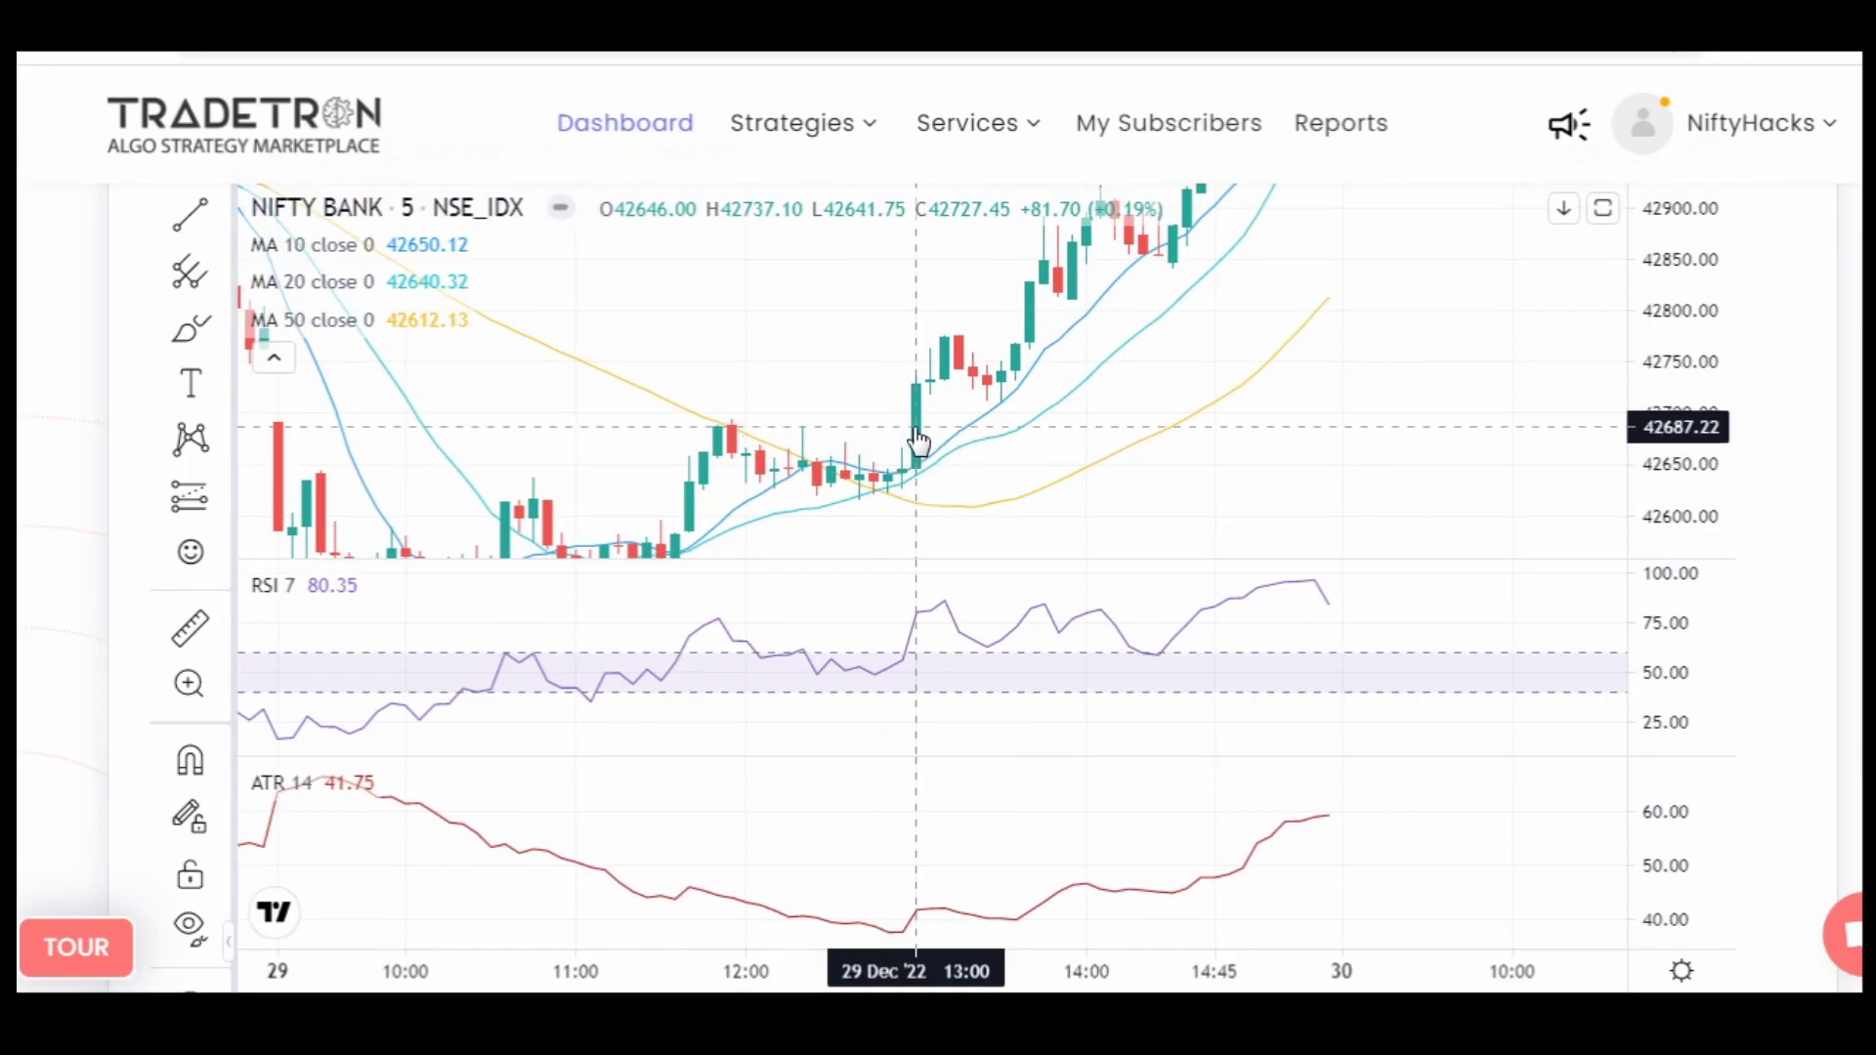
drag(921, 465, 889, 479)
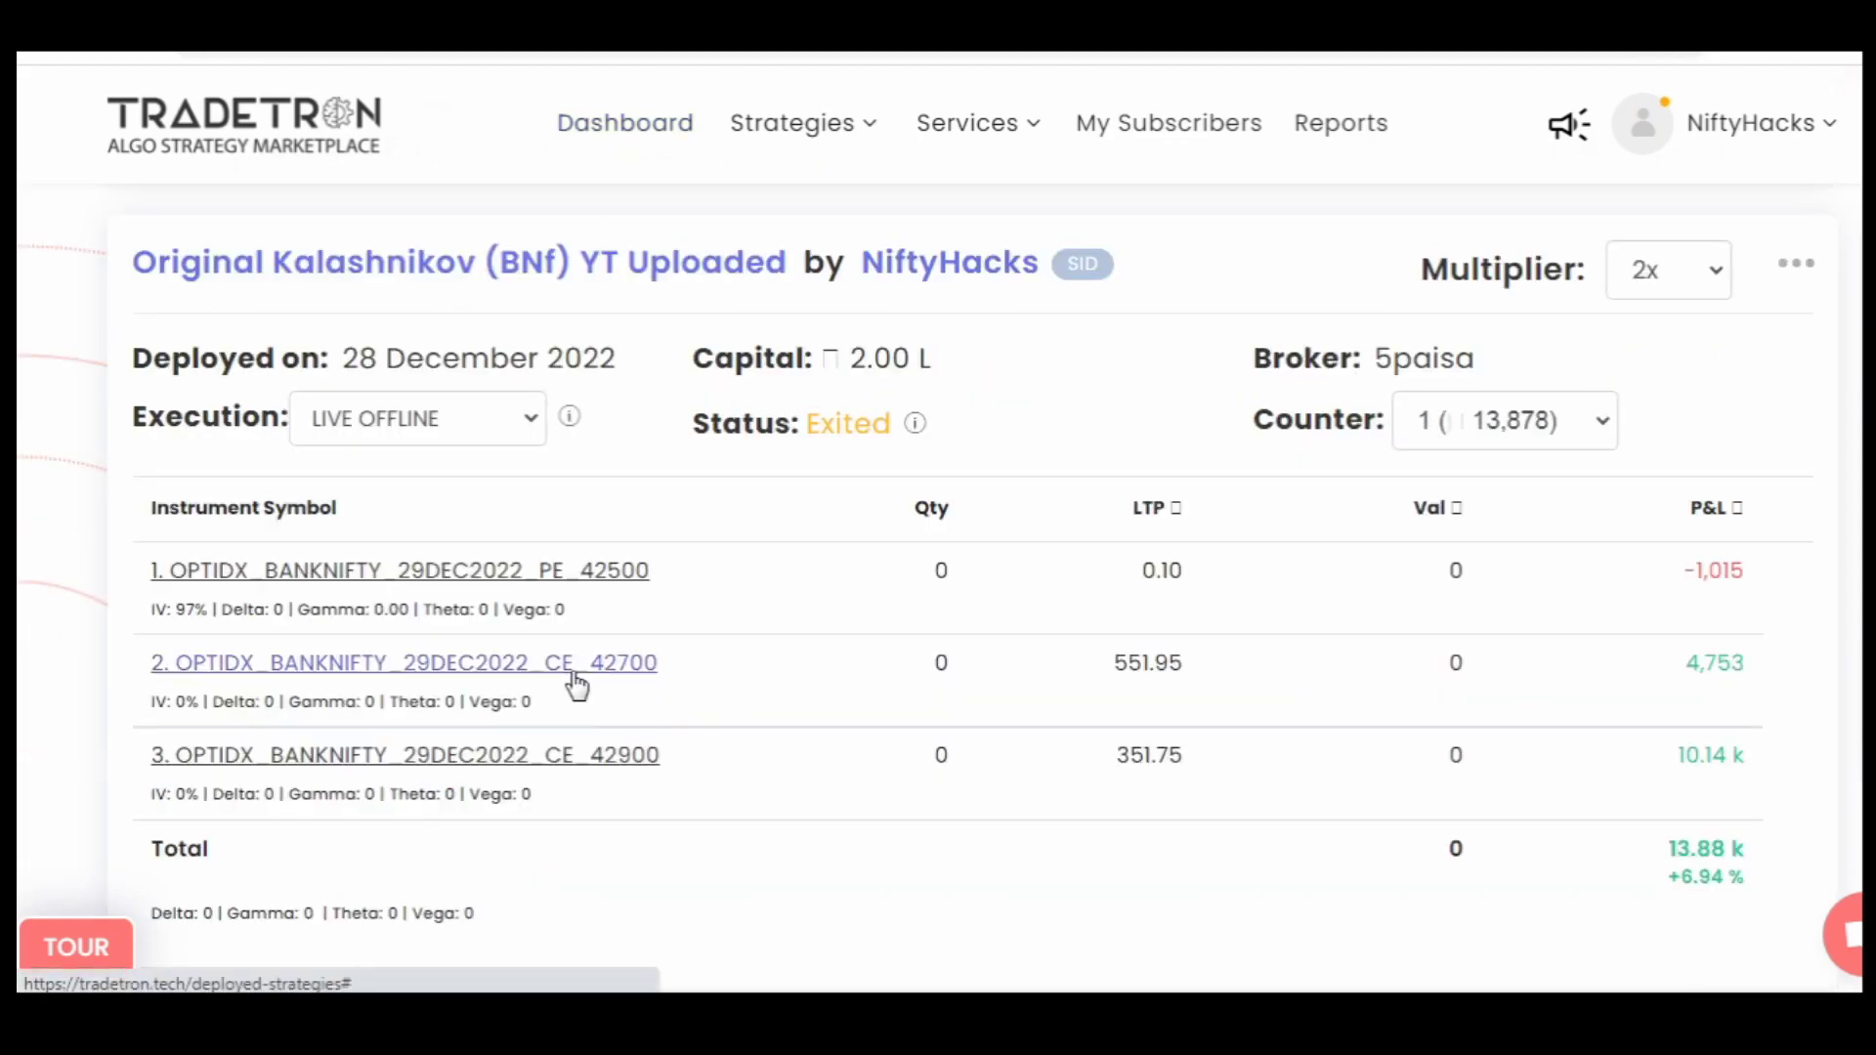
- Mark the CE 42700 entry time of 01:05:04 PM in its trade history, then close it
click(573, 676)
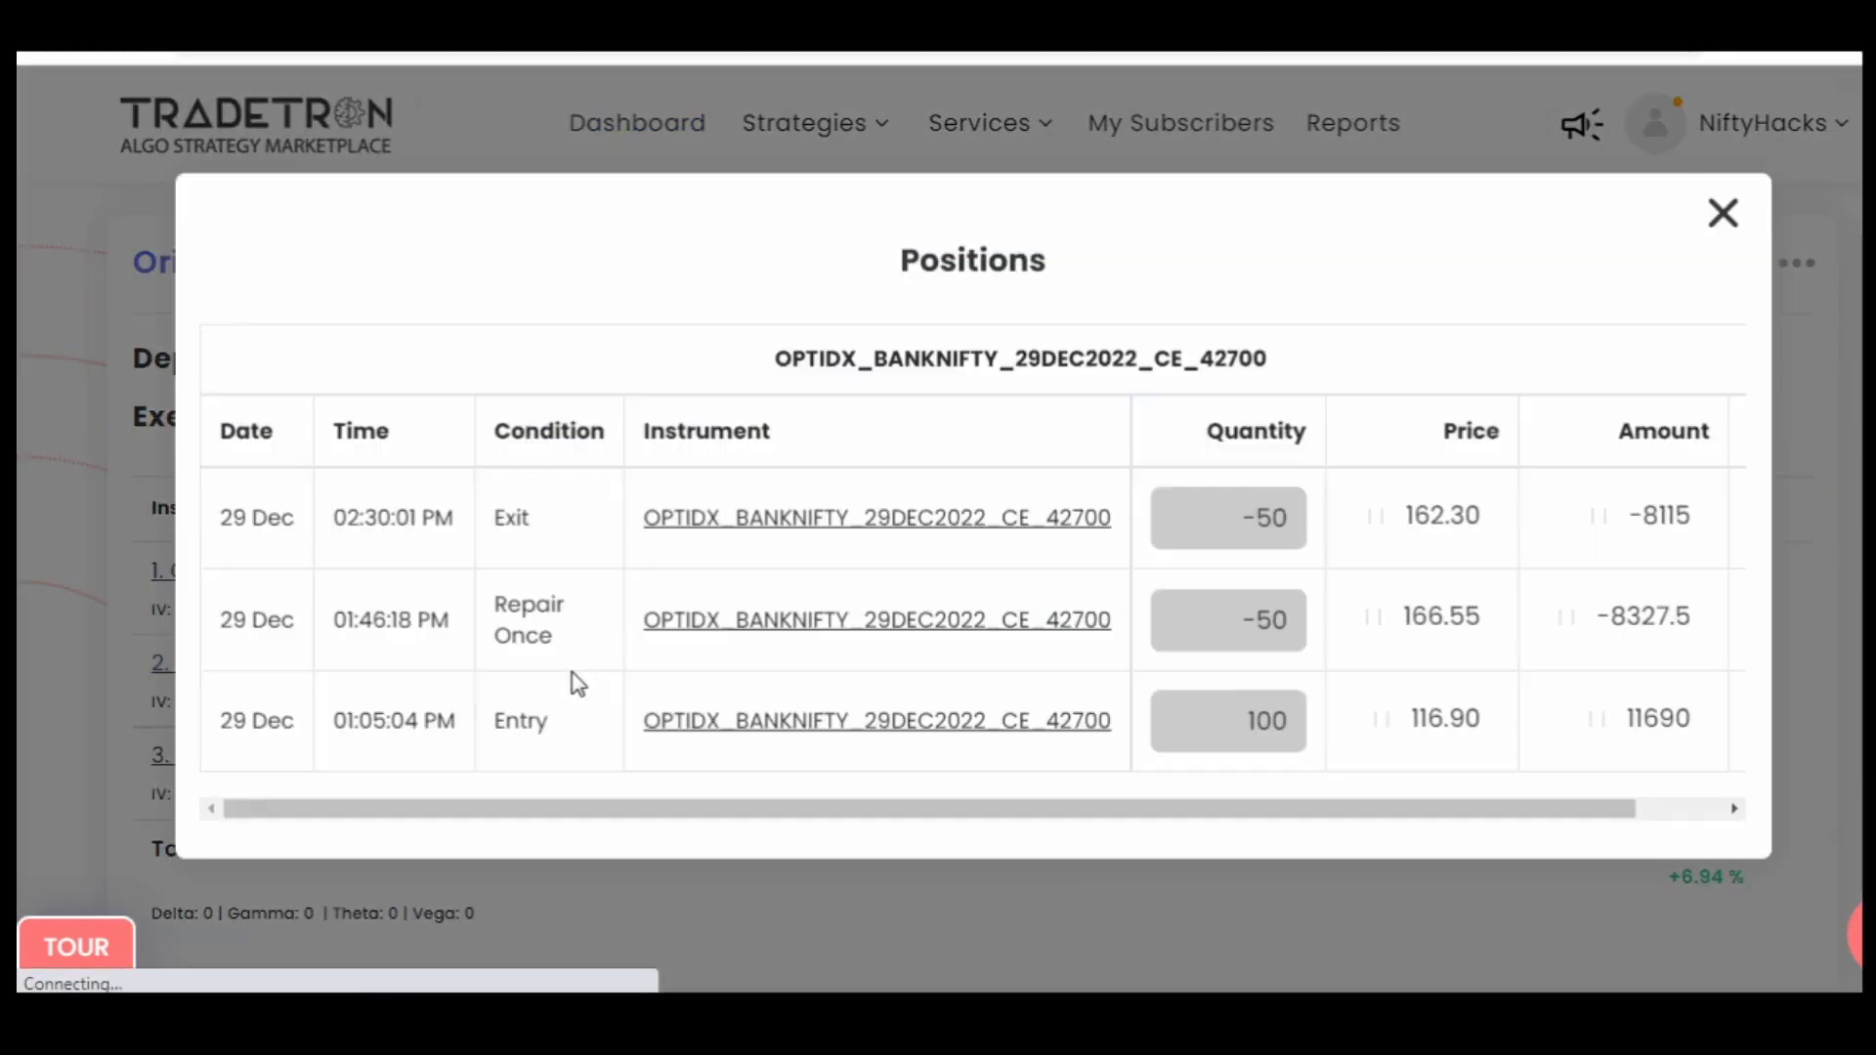
drag(333, 736, 457, 740)
click(1719, 232)
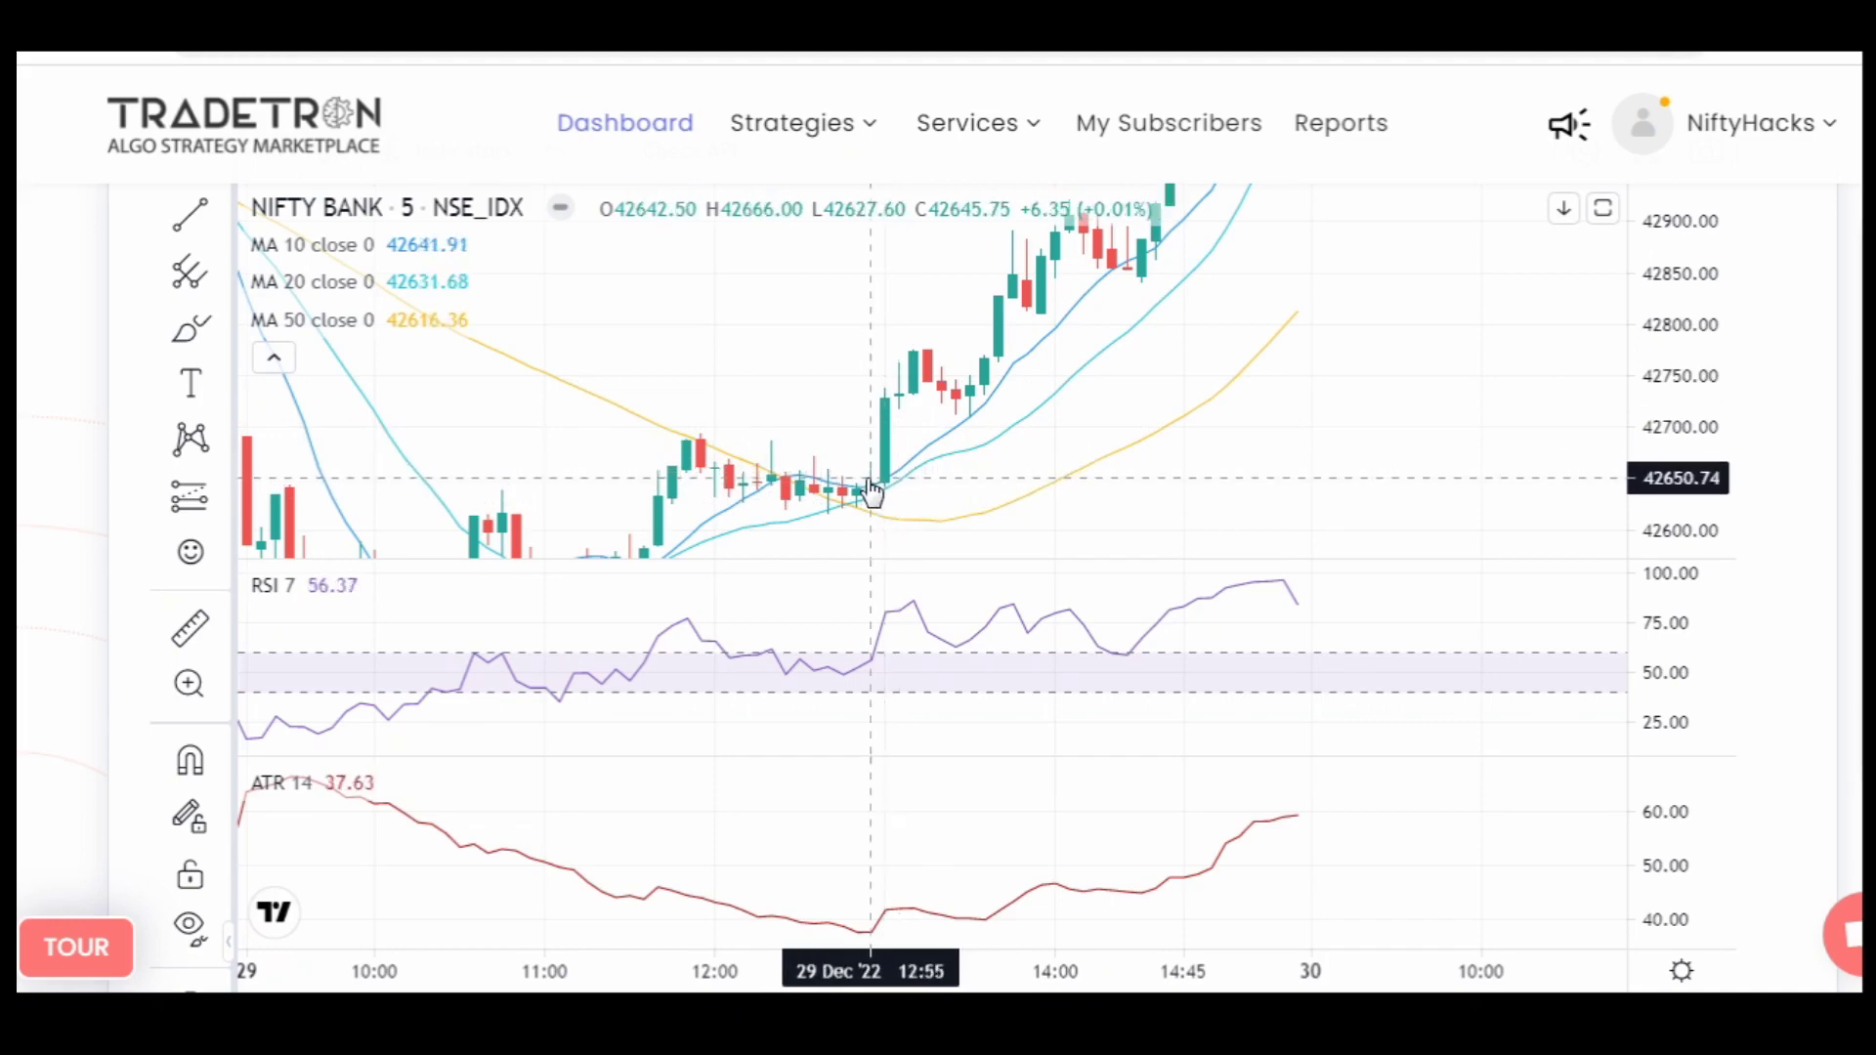
- Measure the move from the 12:55 candle to 13:55: −110.24 points over 12 bars
scroll(840, 479, up, 3)
drag(812, 465, 1323, 420)
scroll(926, 453, up, 1)
scroll(926, 452, left, 2)
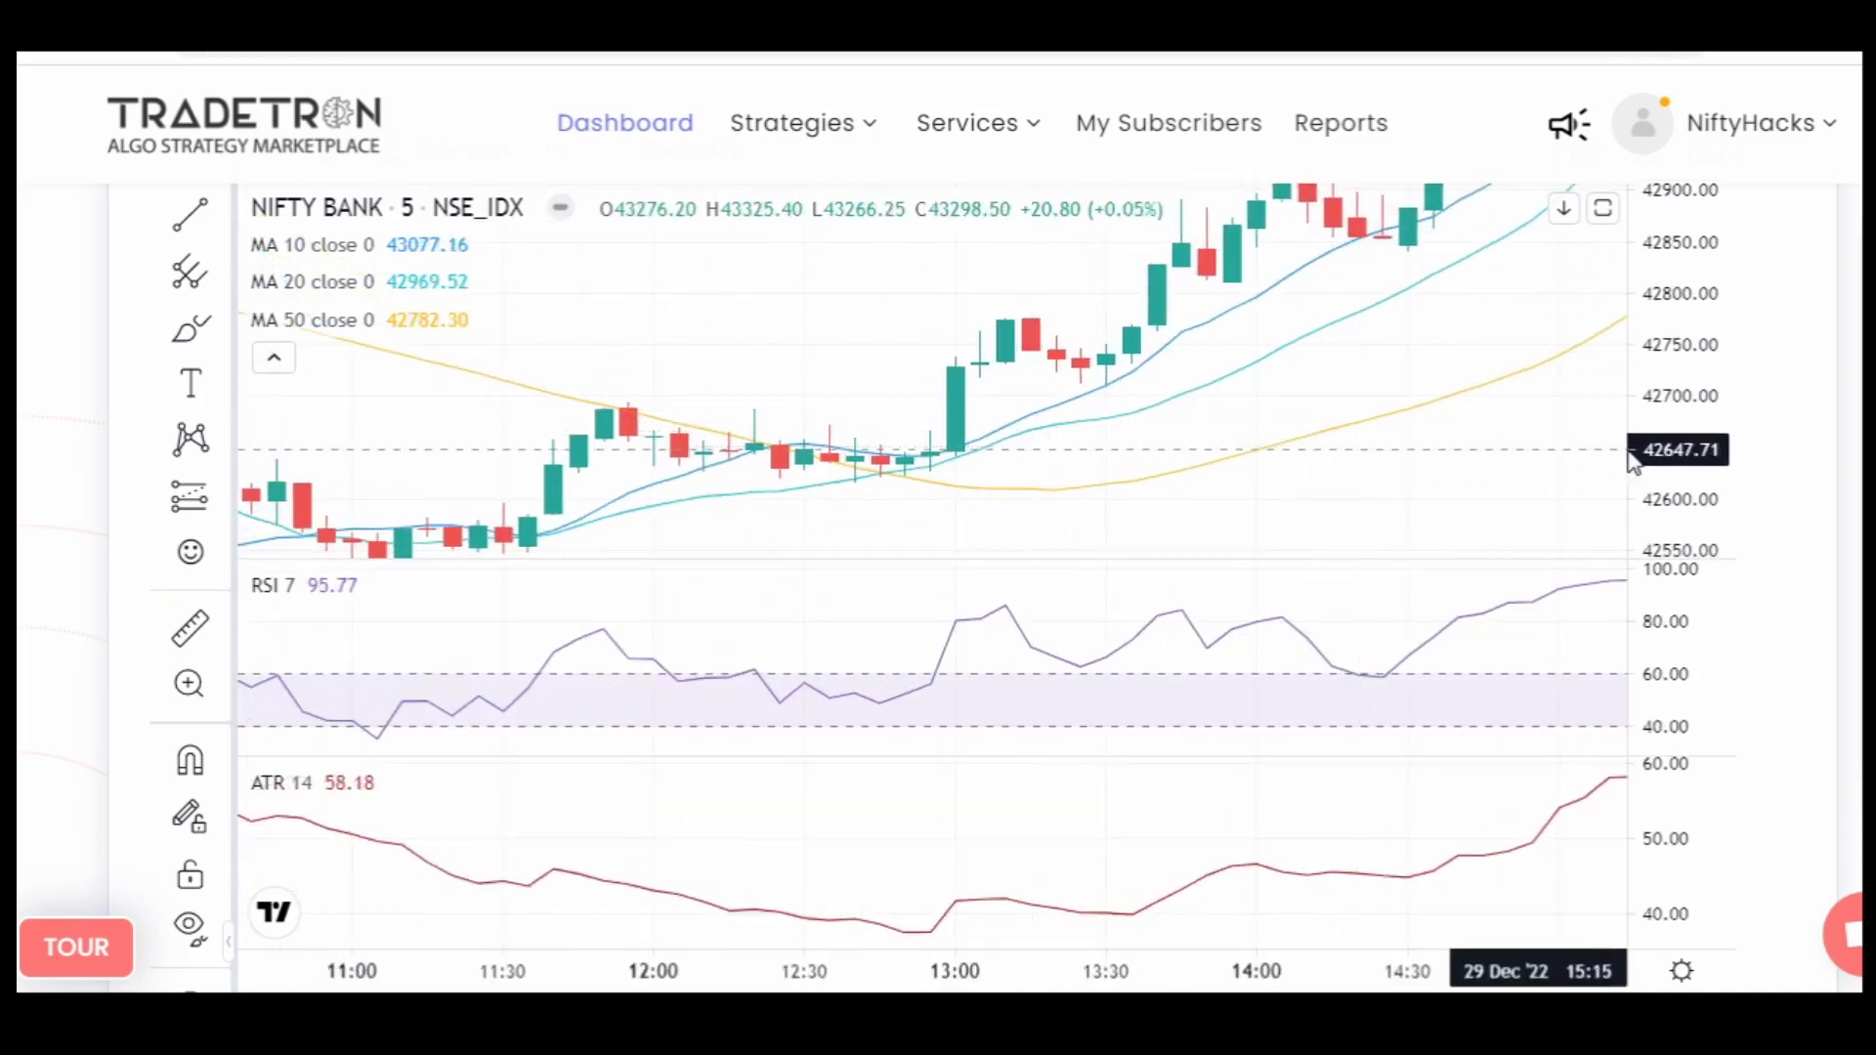
scroll(1190, 372, left, 2)
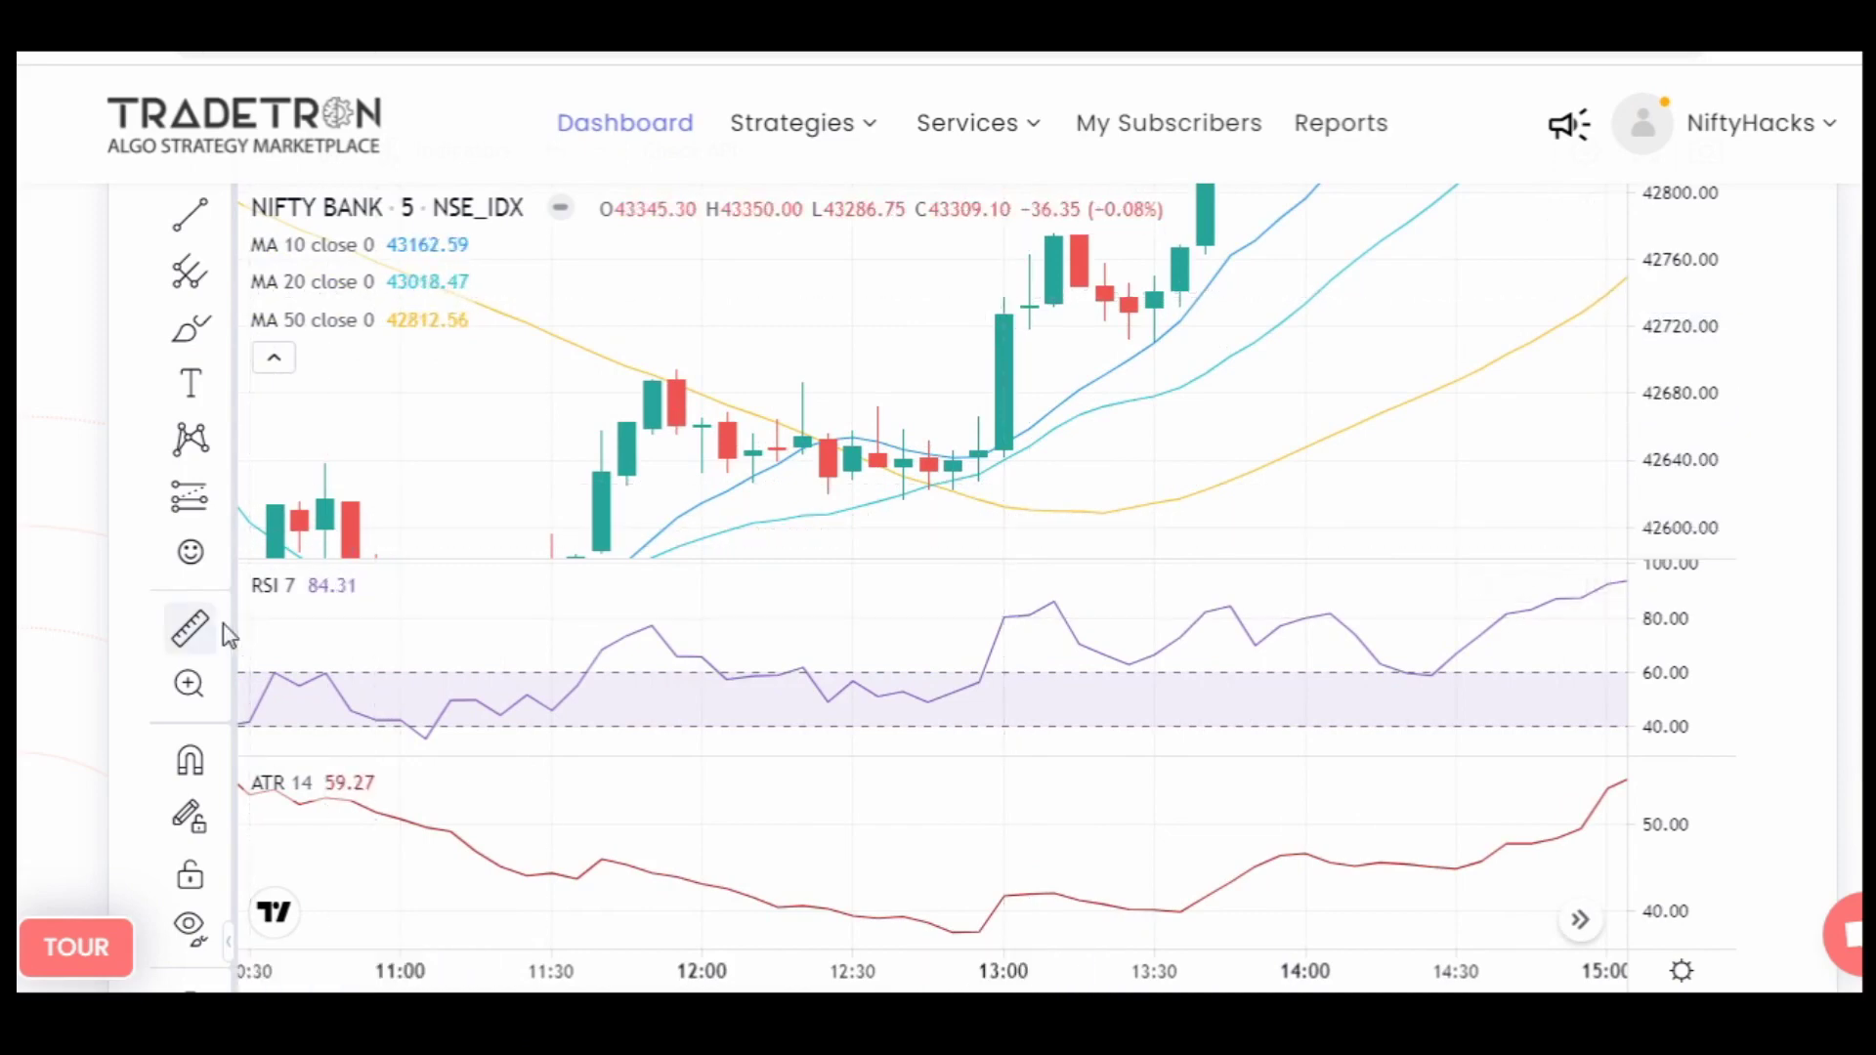
click(190, 628)
click(978, 295)
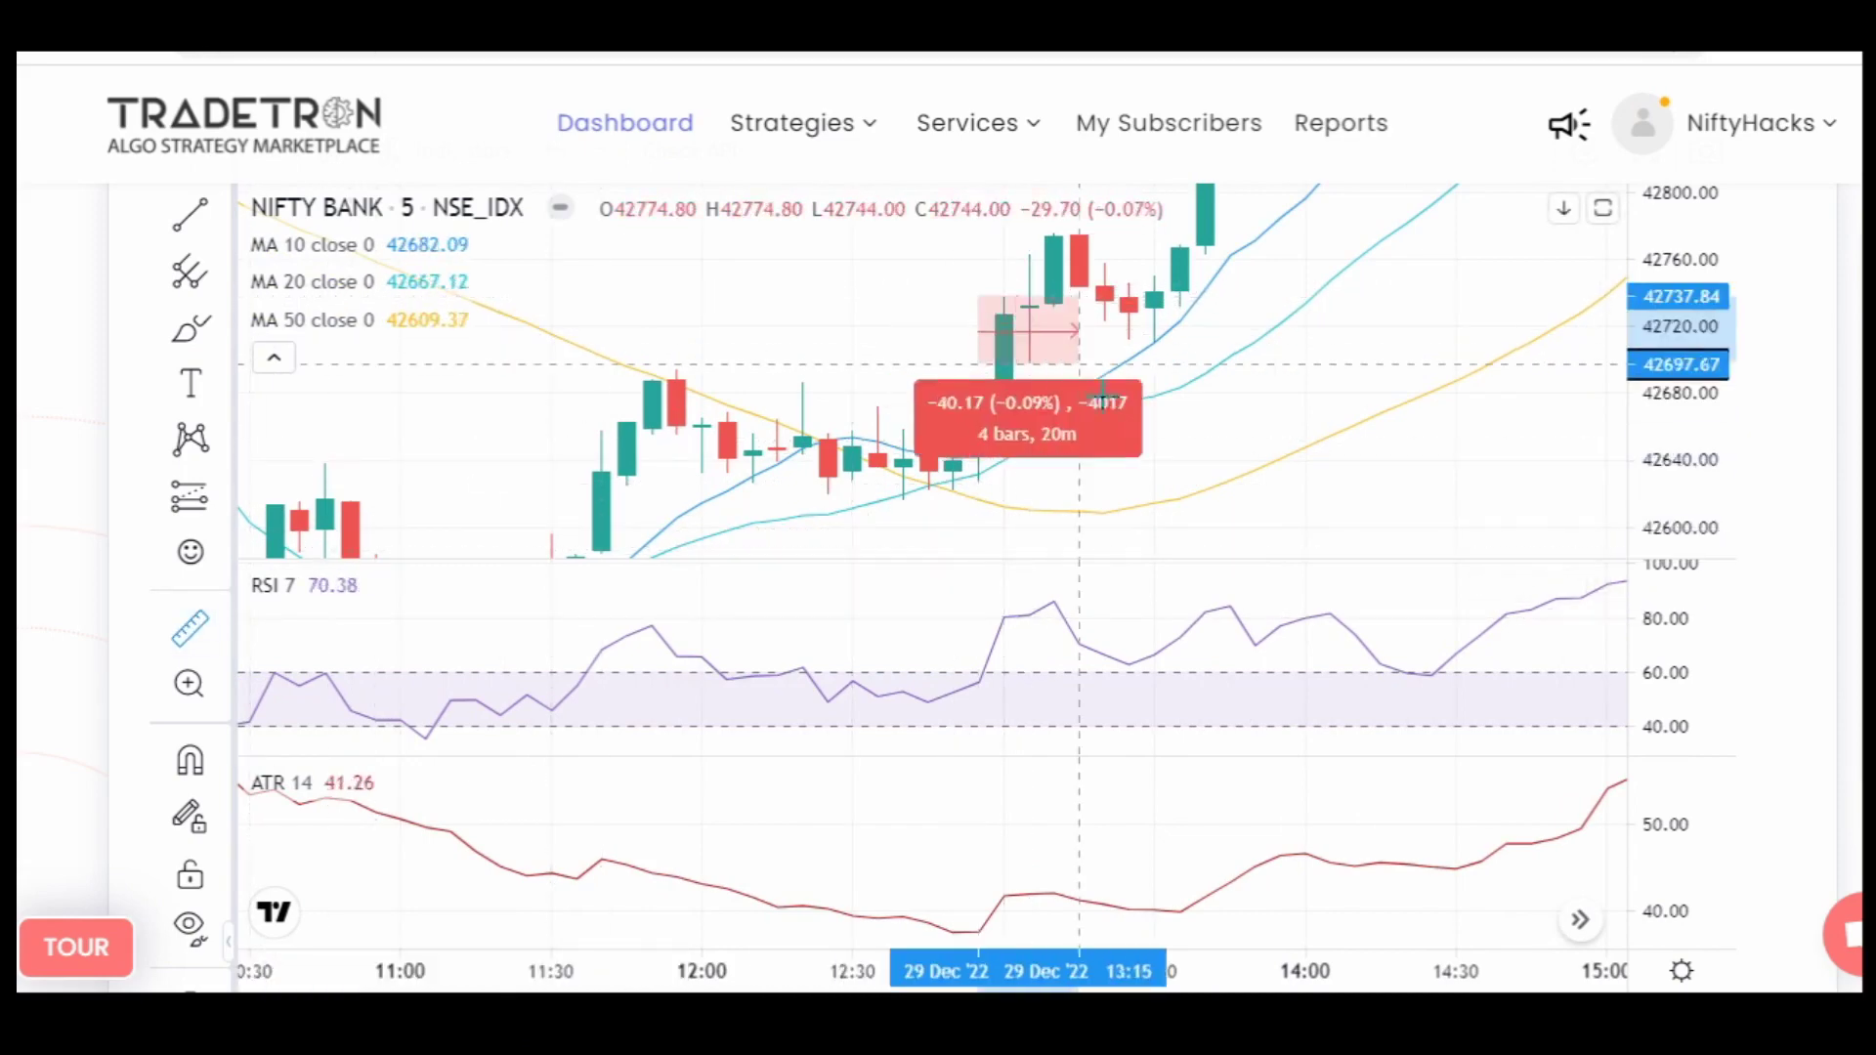
click(1268, 480)
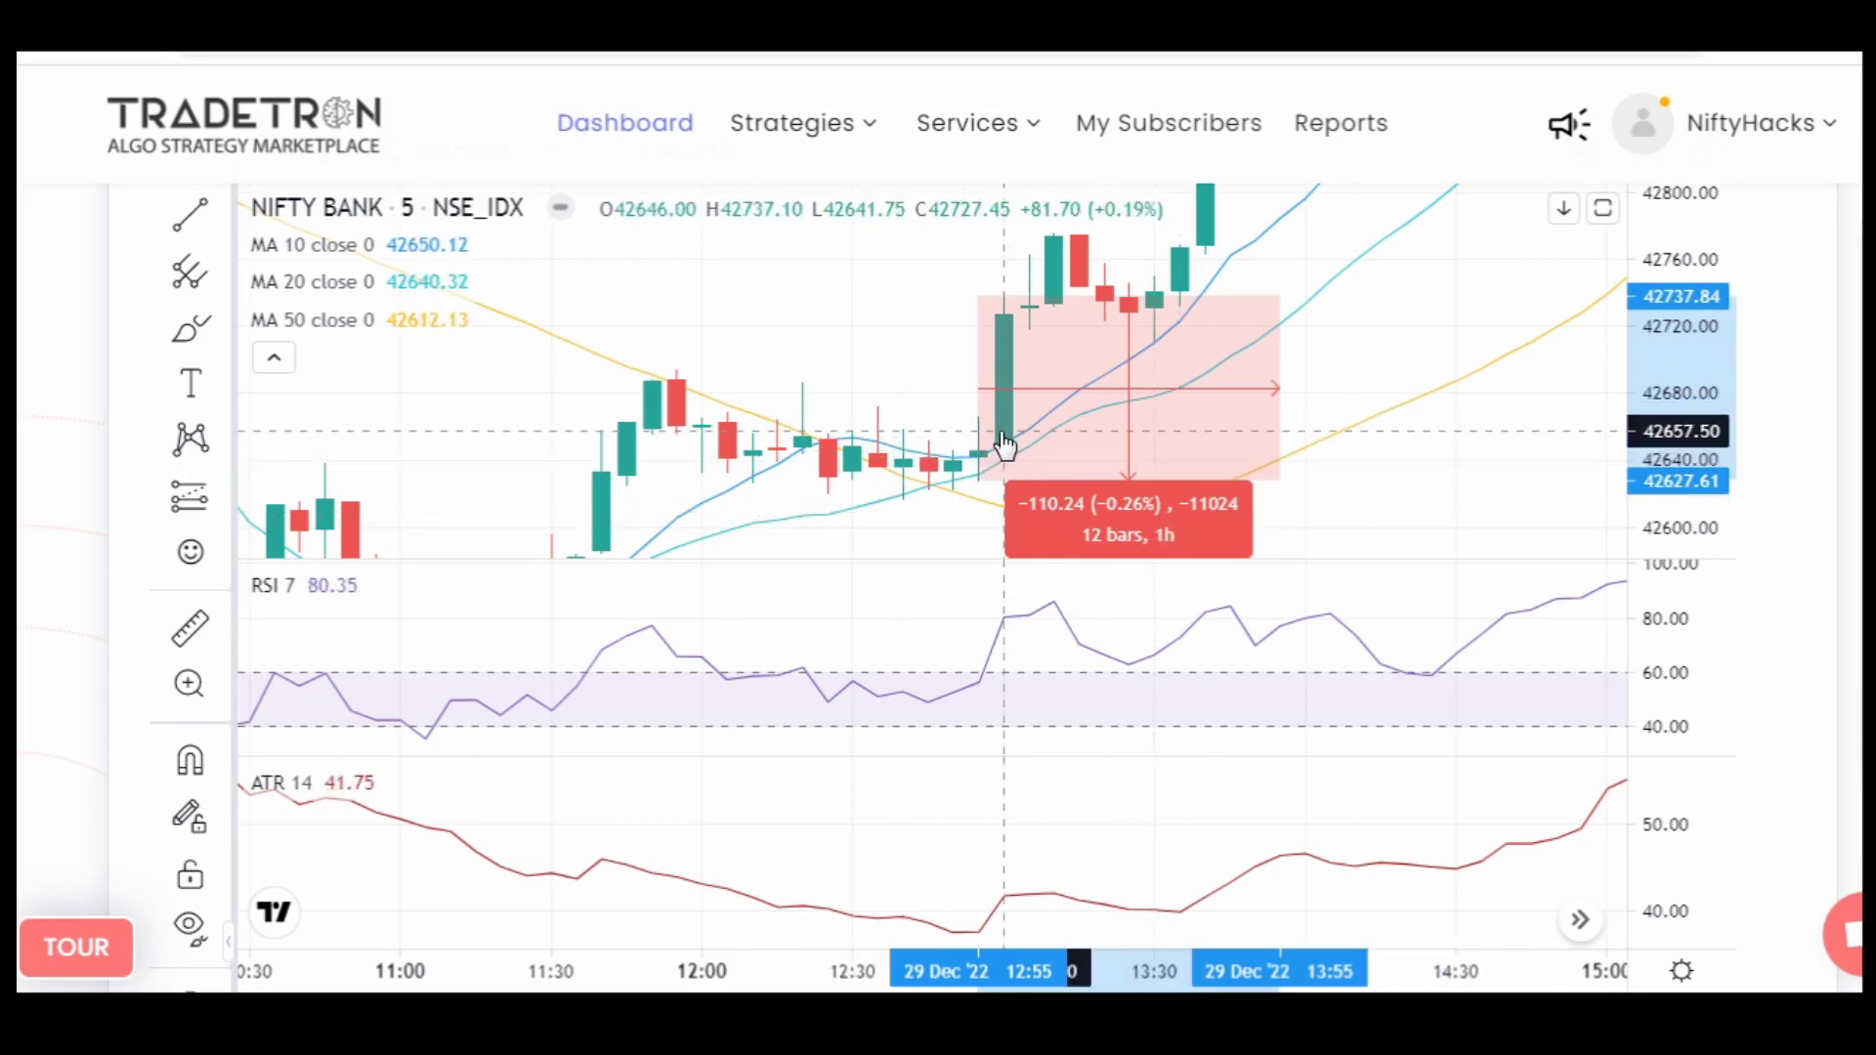
- Compute 41.75 × 2.3 in Calculator, giving 96.025
key(XF86Calculator)
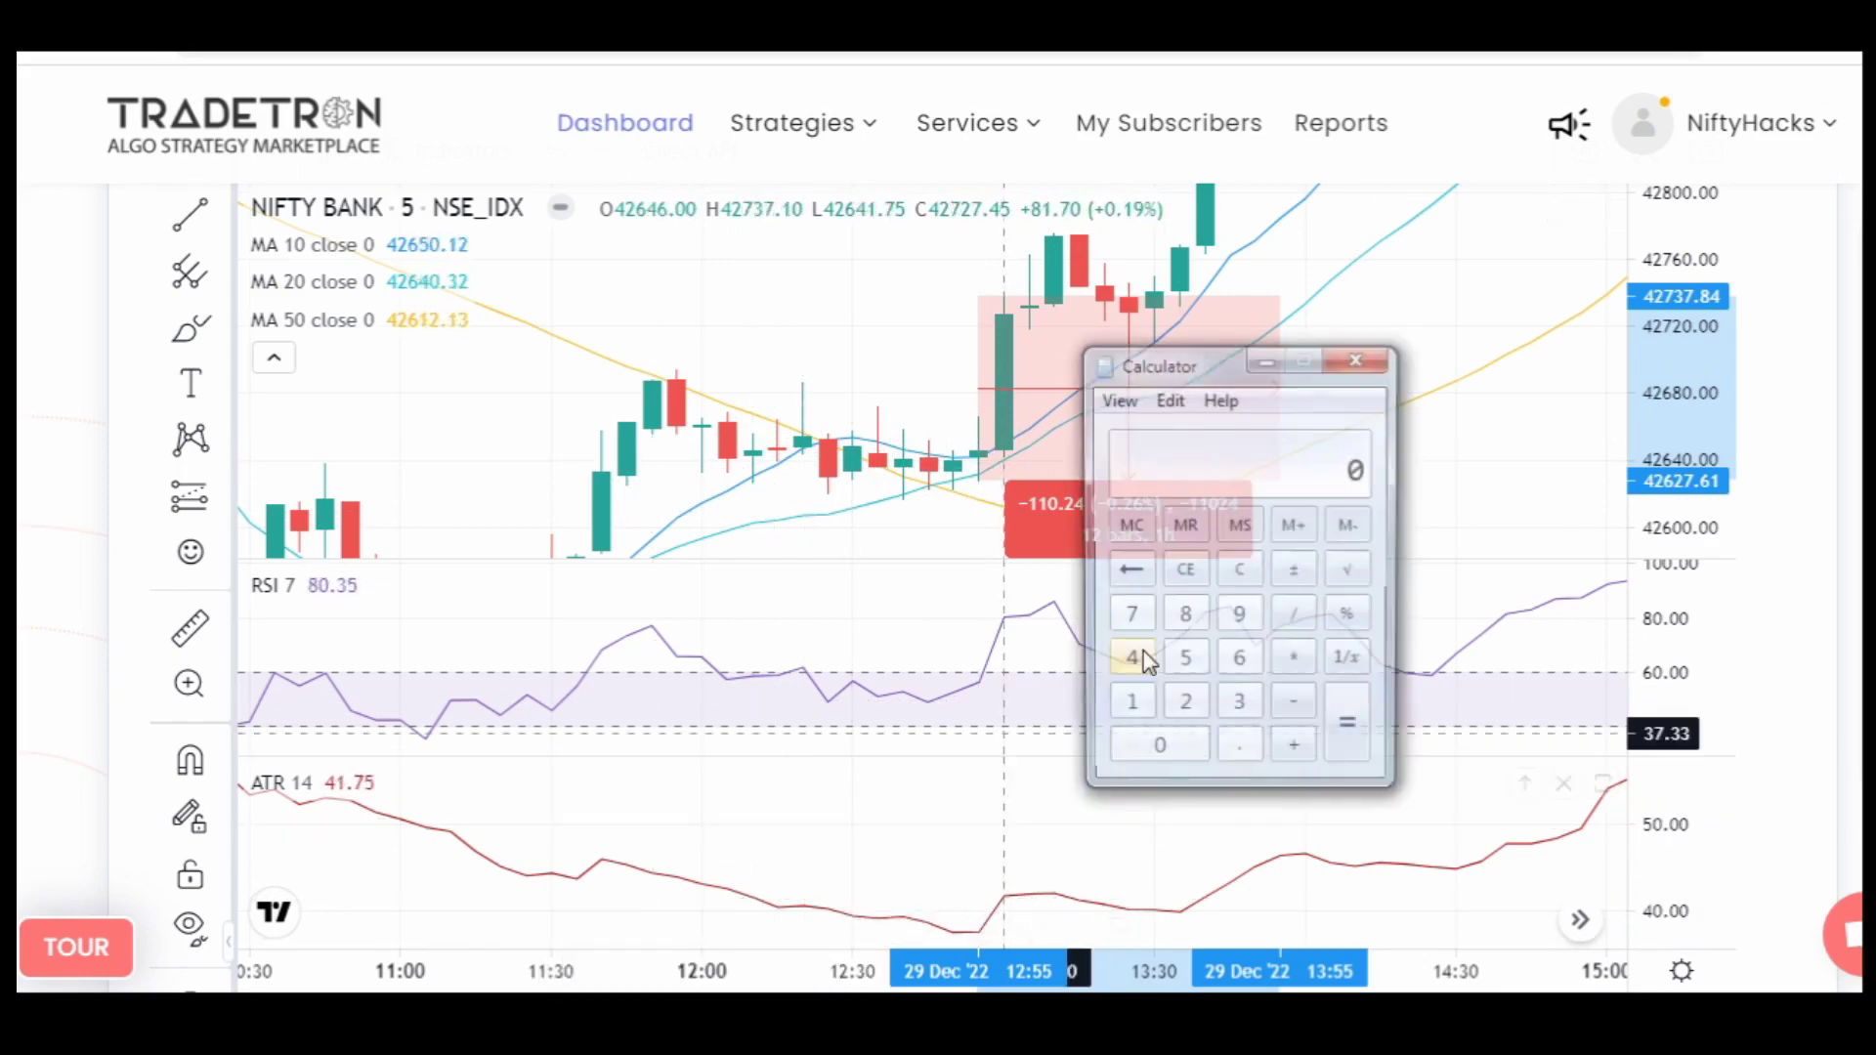
drag(1191, 371, 620, 285)
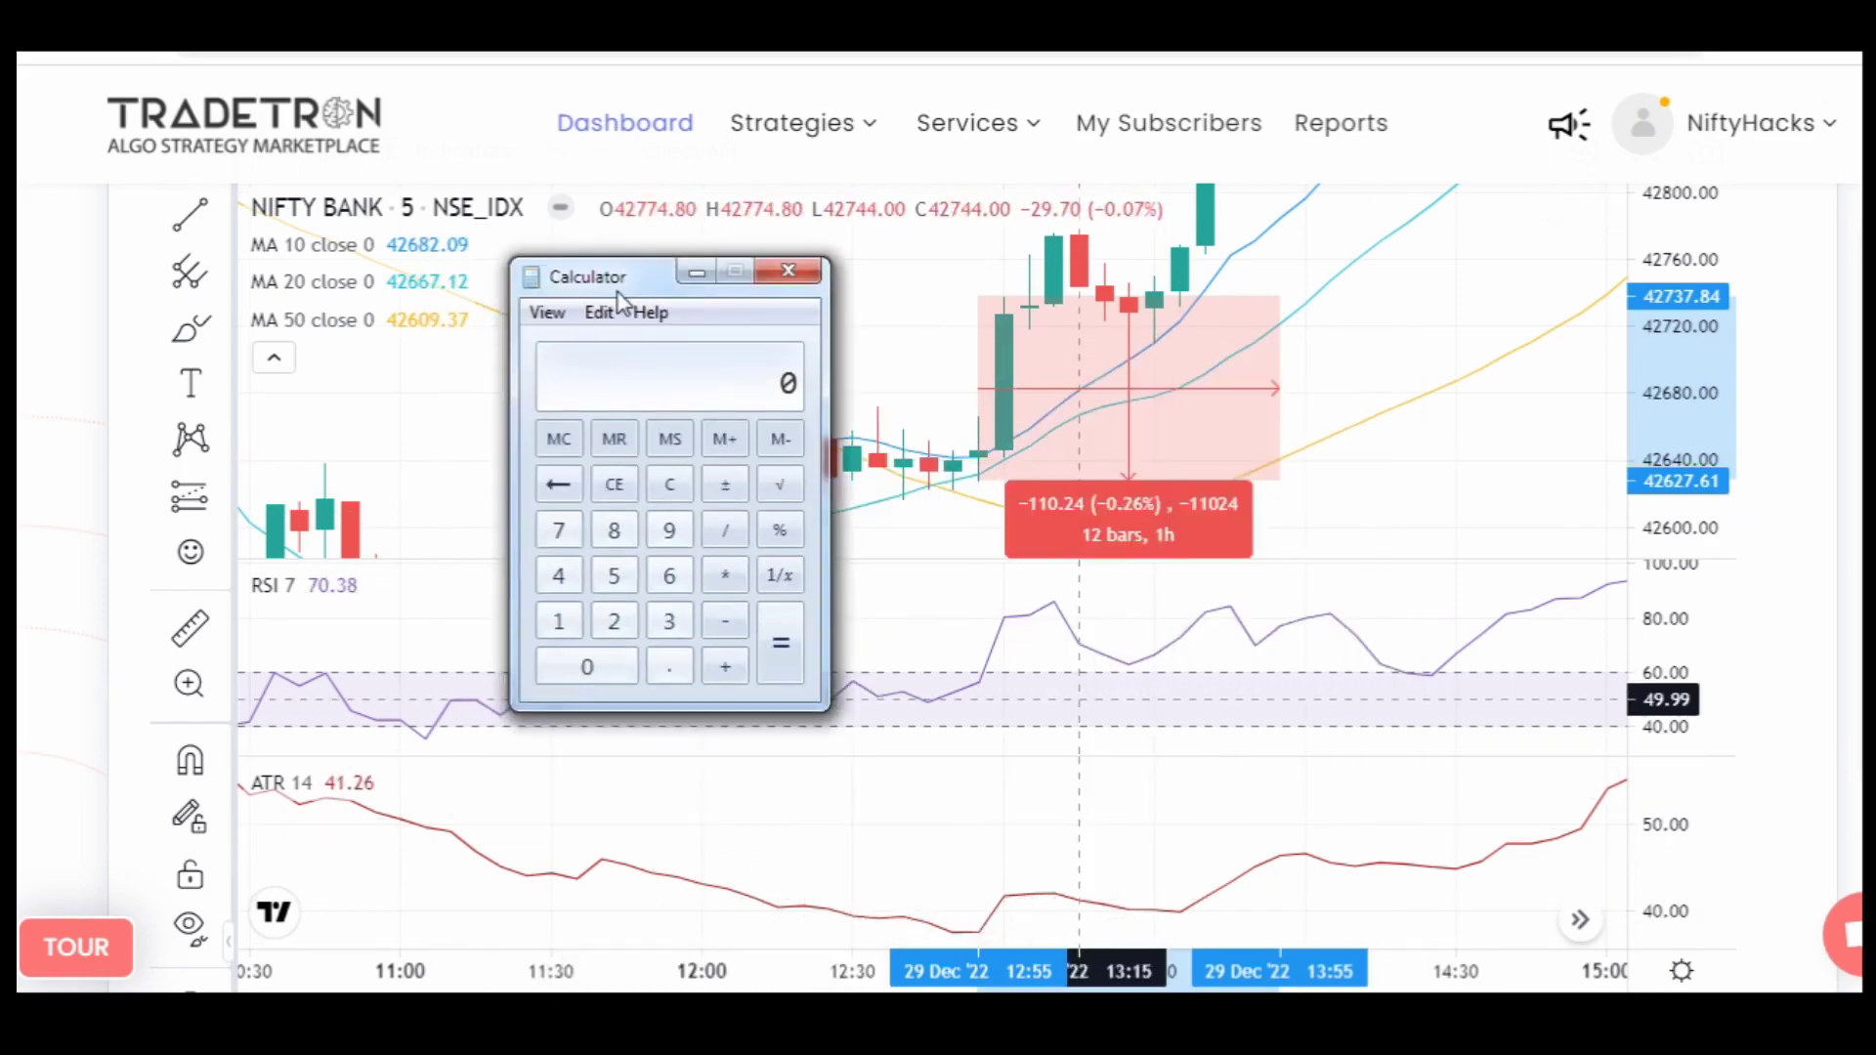
click(558, 575)
click(558, 622)
click(670, 666)
click(558, 529)
click(614, 576)
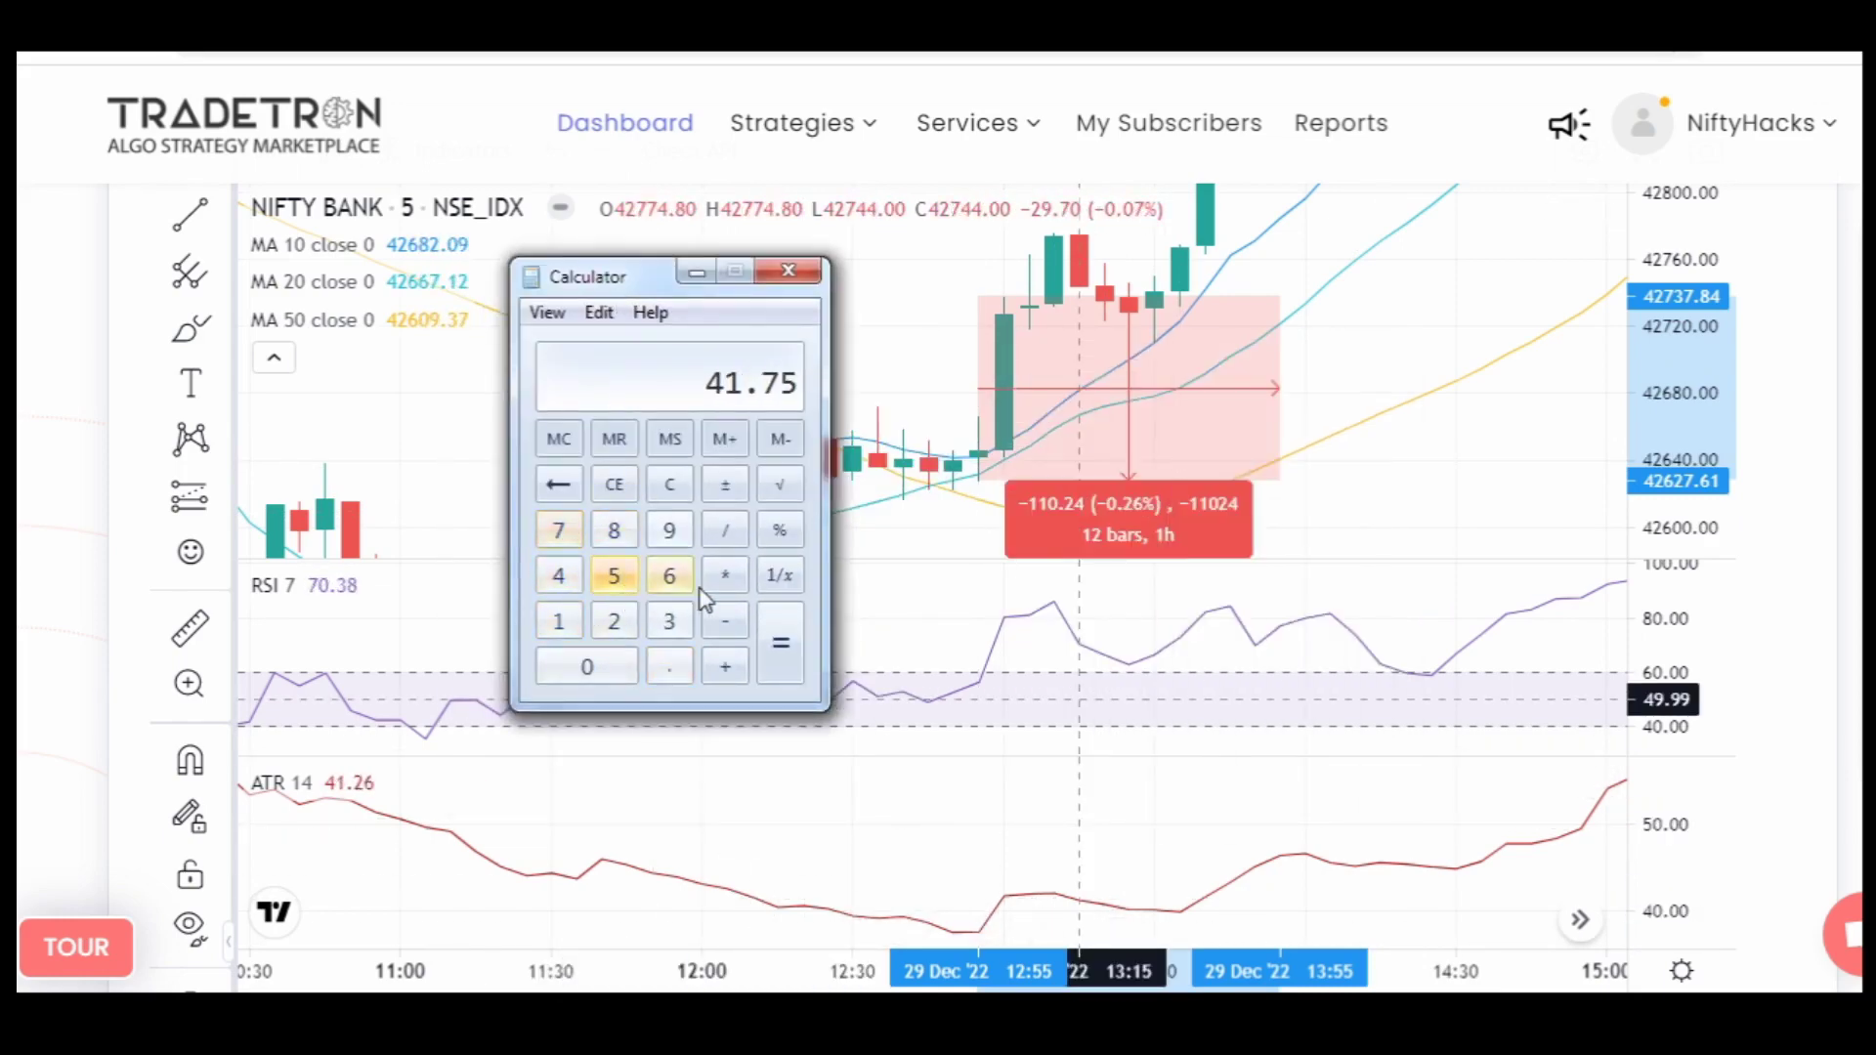
click(725, 576)
click(614, 621)
click(669, 667)
click(670, 622)
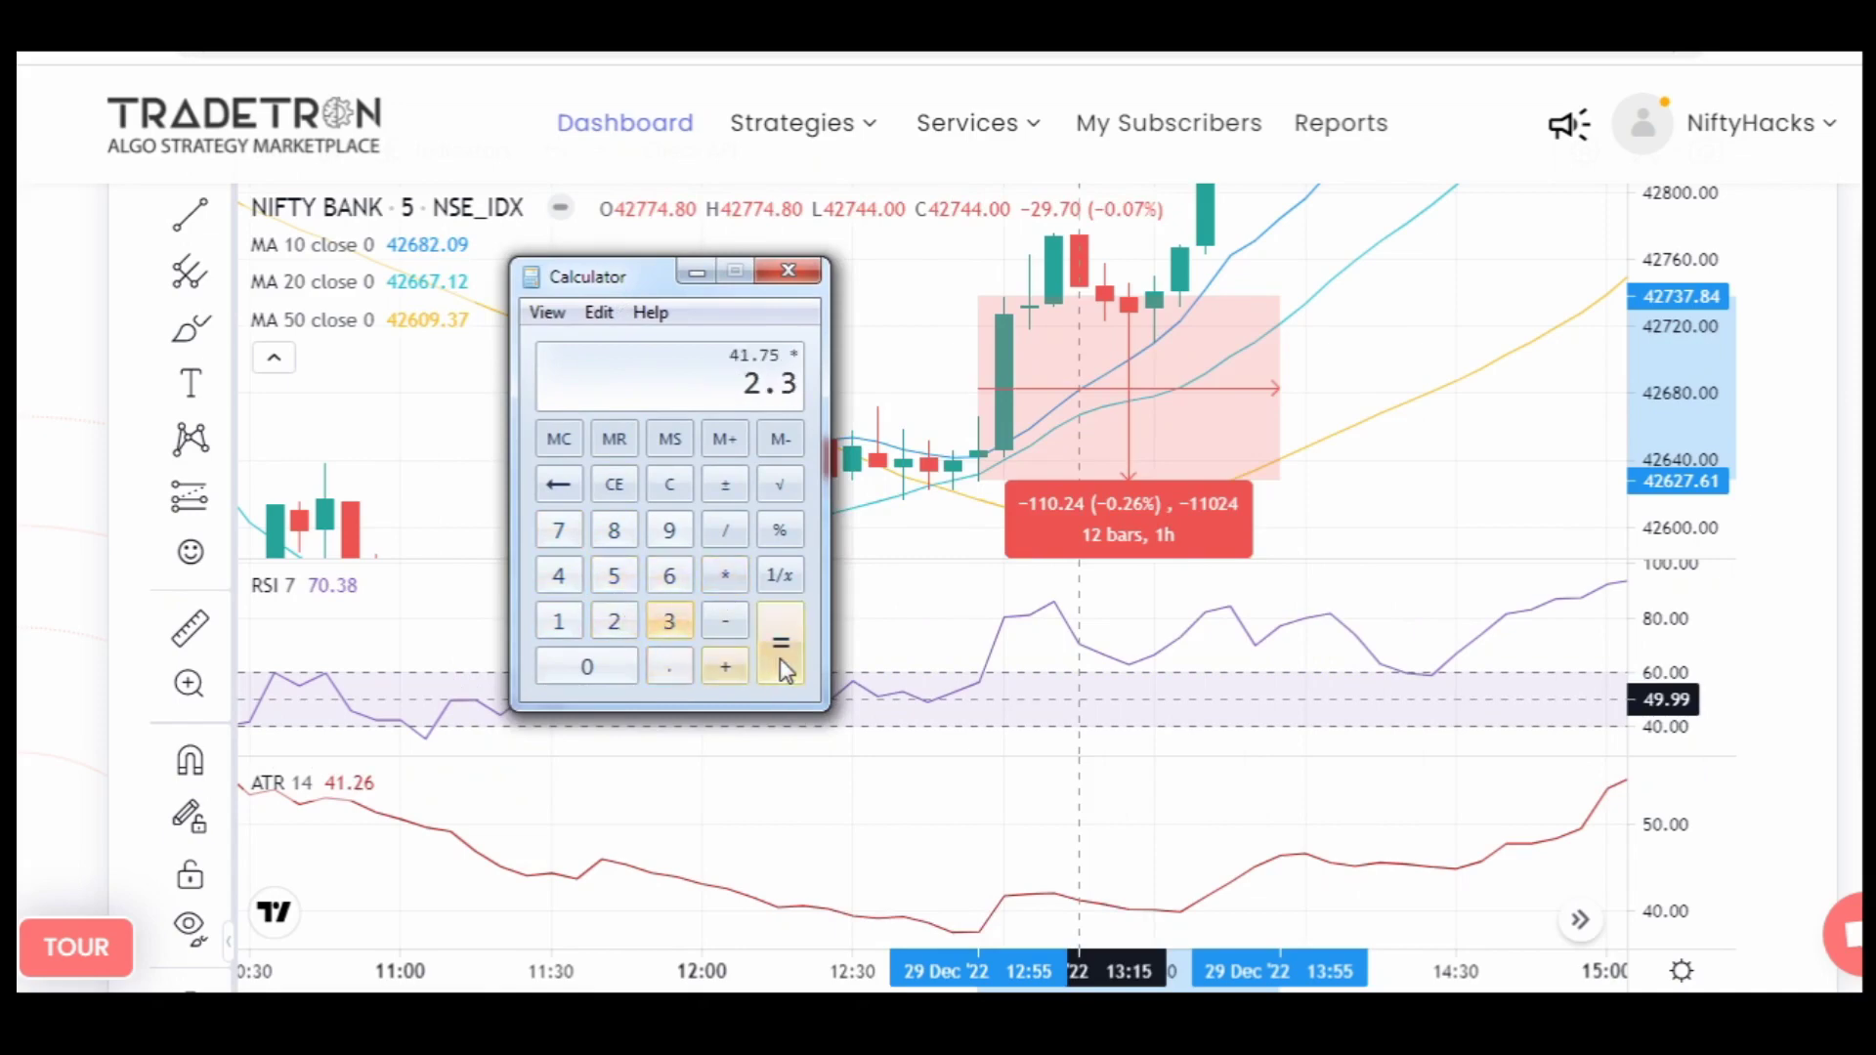
click(780, 655)
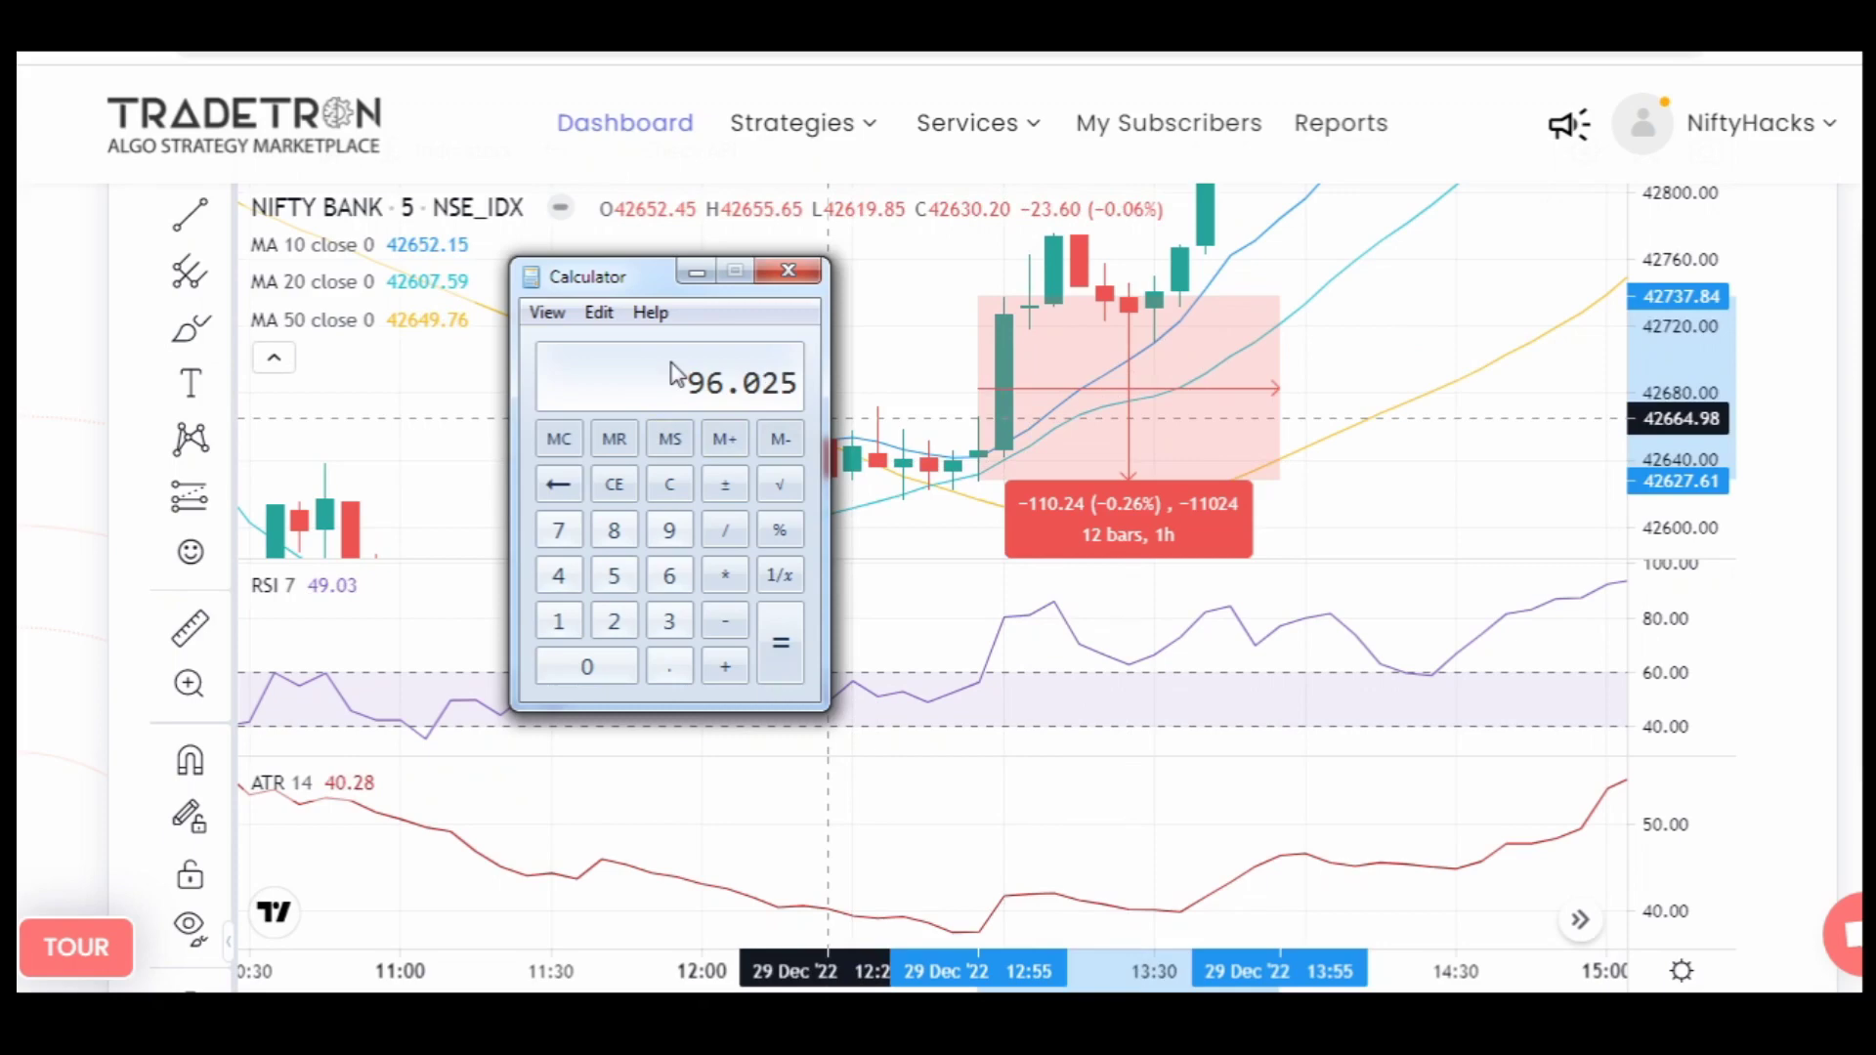
- Compute 41.75 × 3, giving 125.25, and close the calculator
key(Escape)
key(alt)
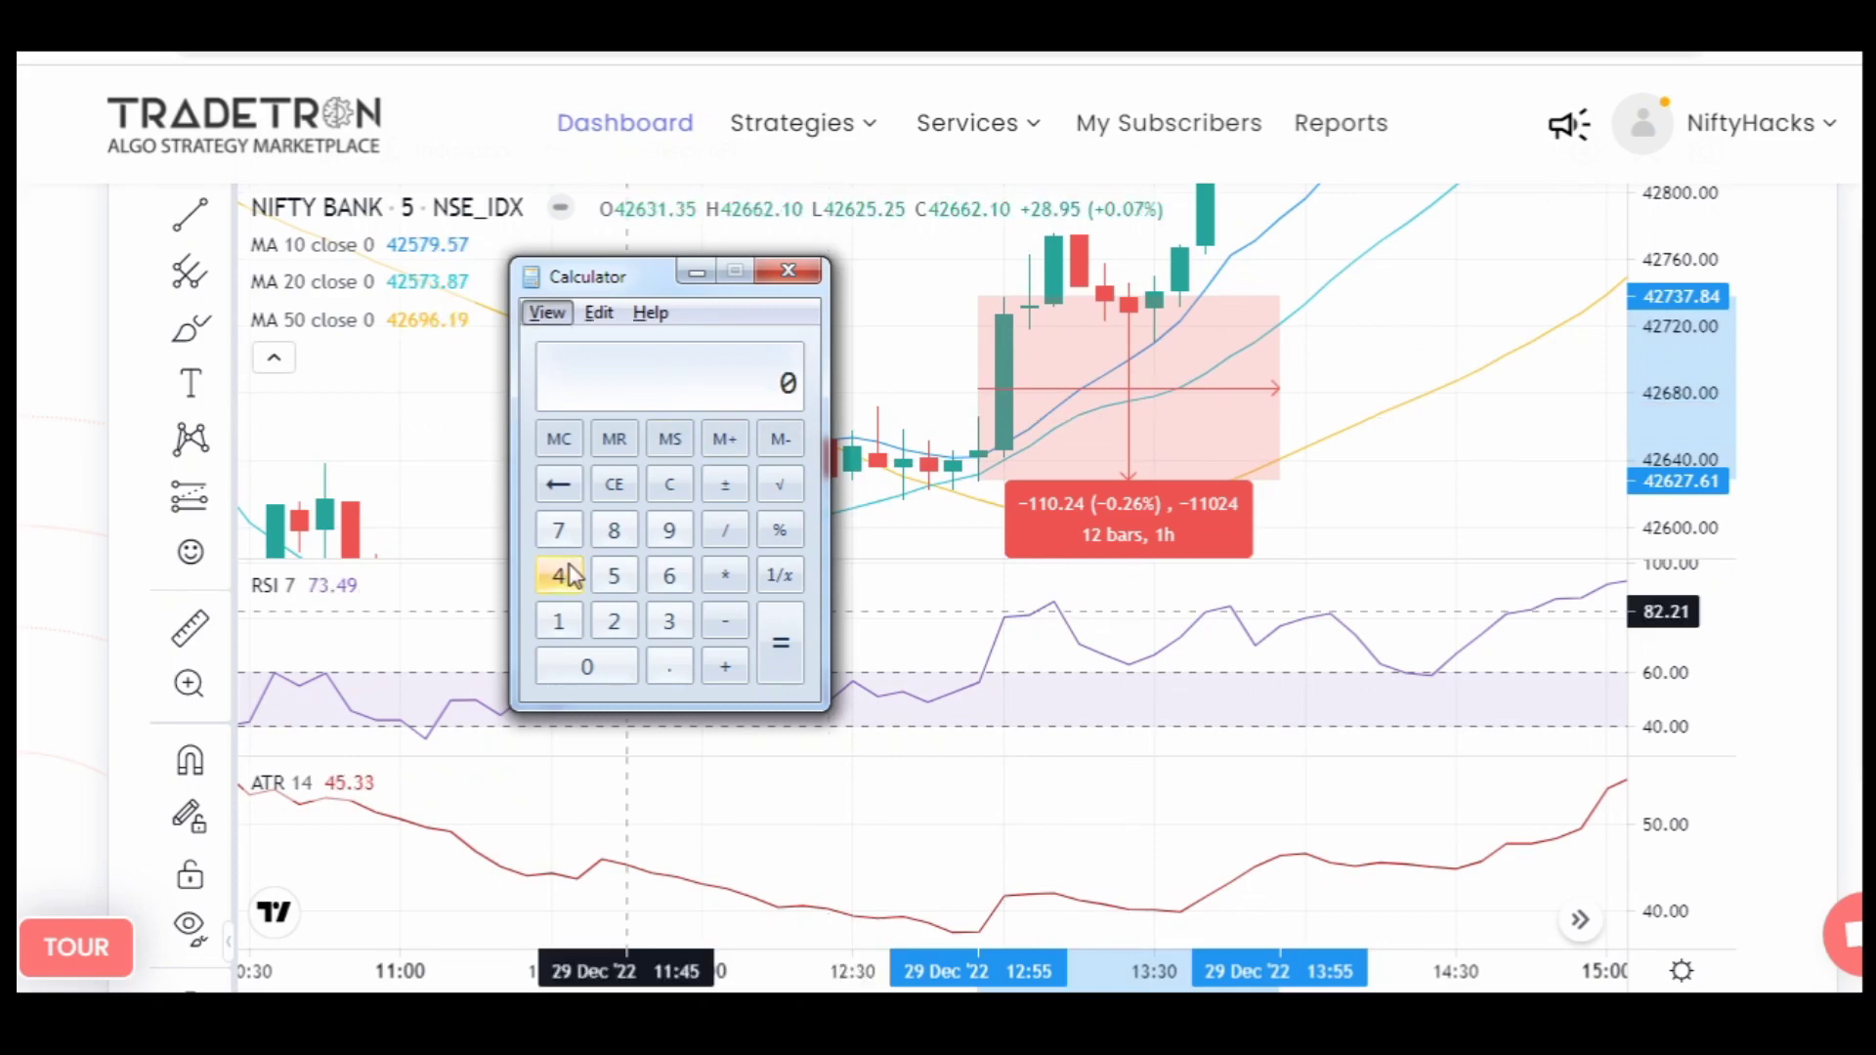
click(559, 579)
click(557, 623)
click(669, 667)
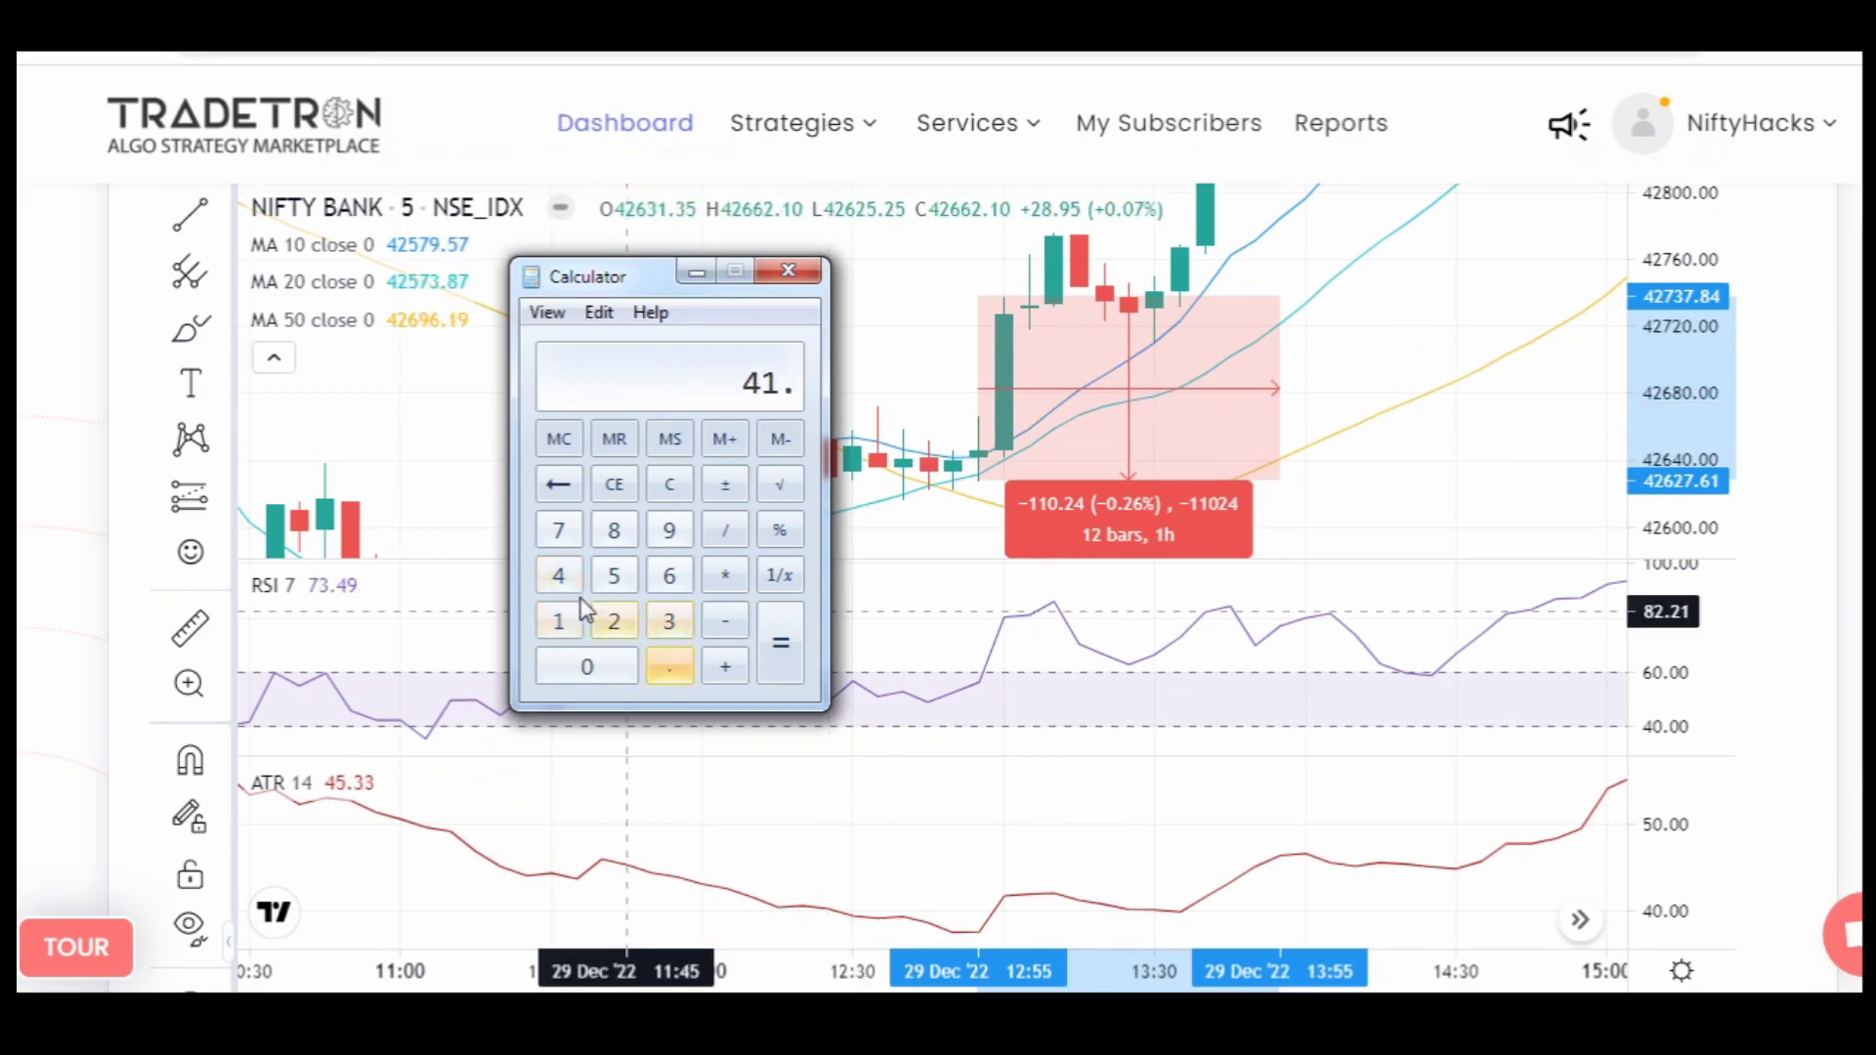
click(559, 529)
click(614, 578)
click(724, 575)
click(669, 621)
click(780, 645)
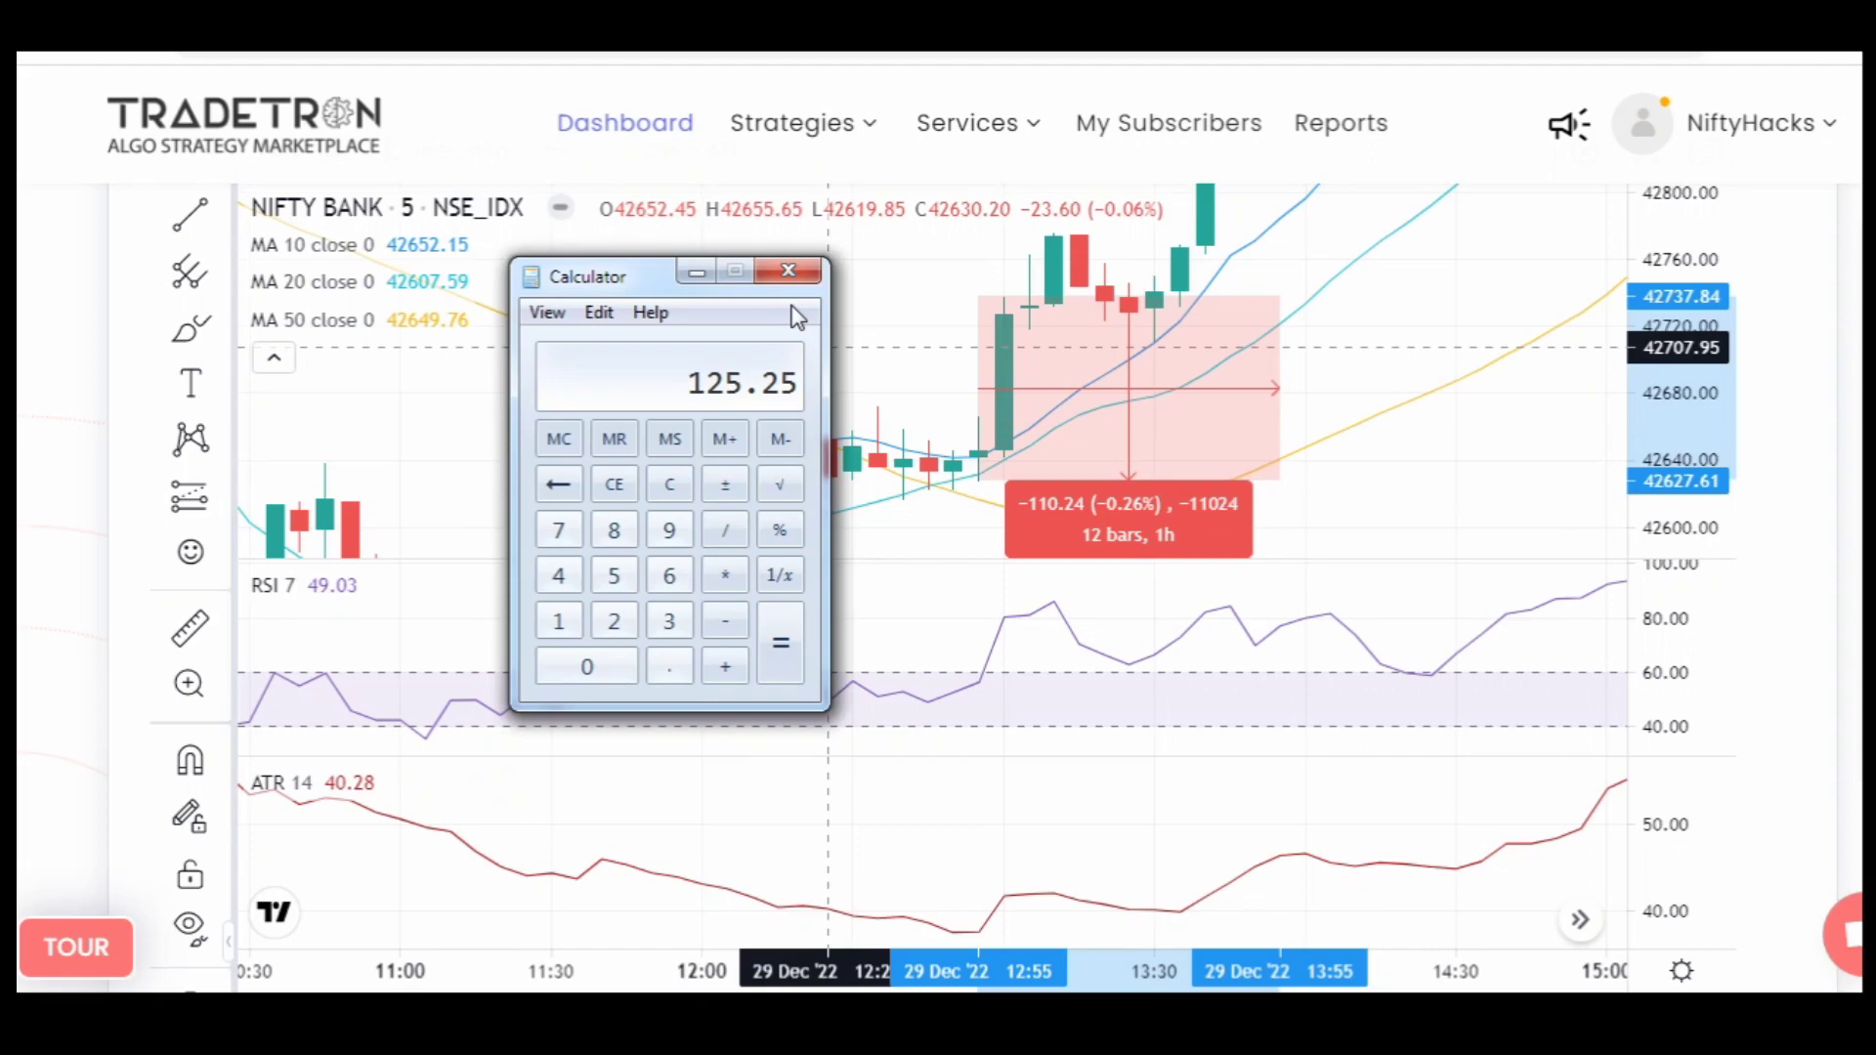
click(958, 360)
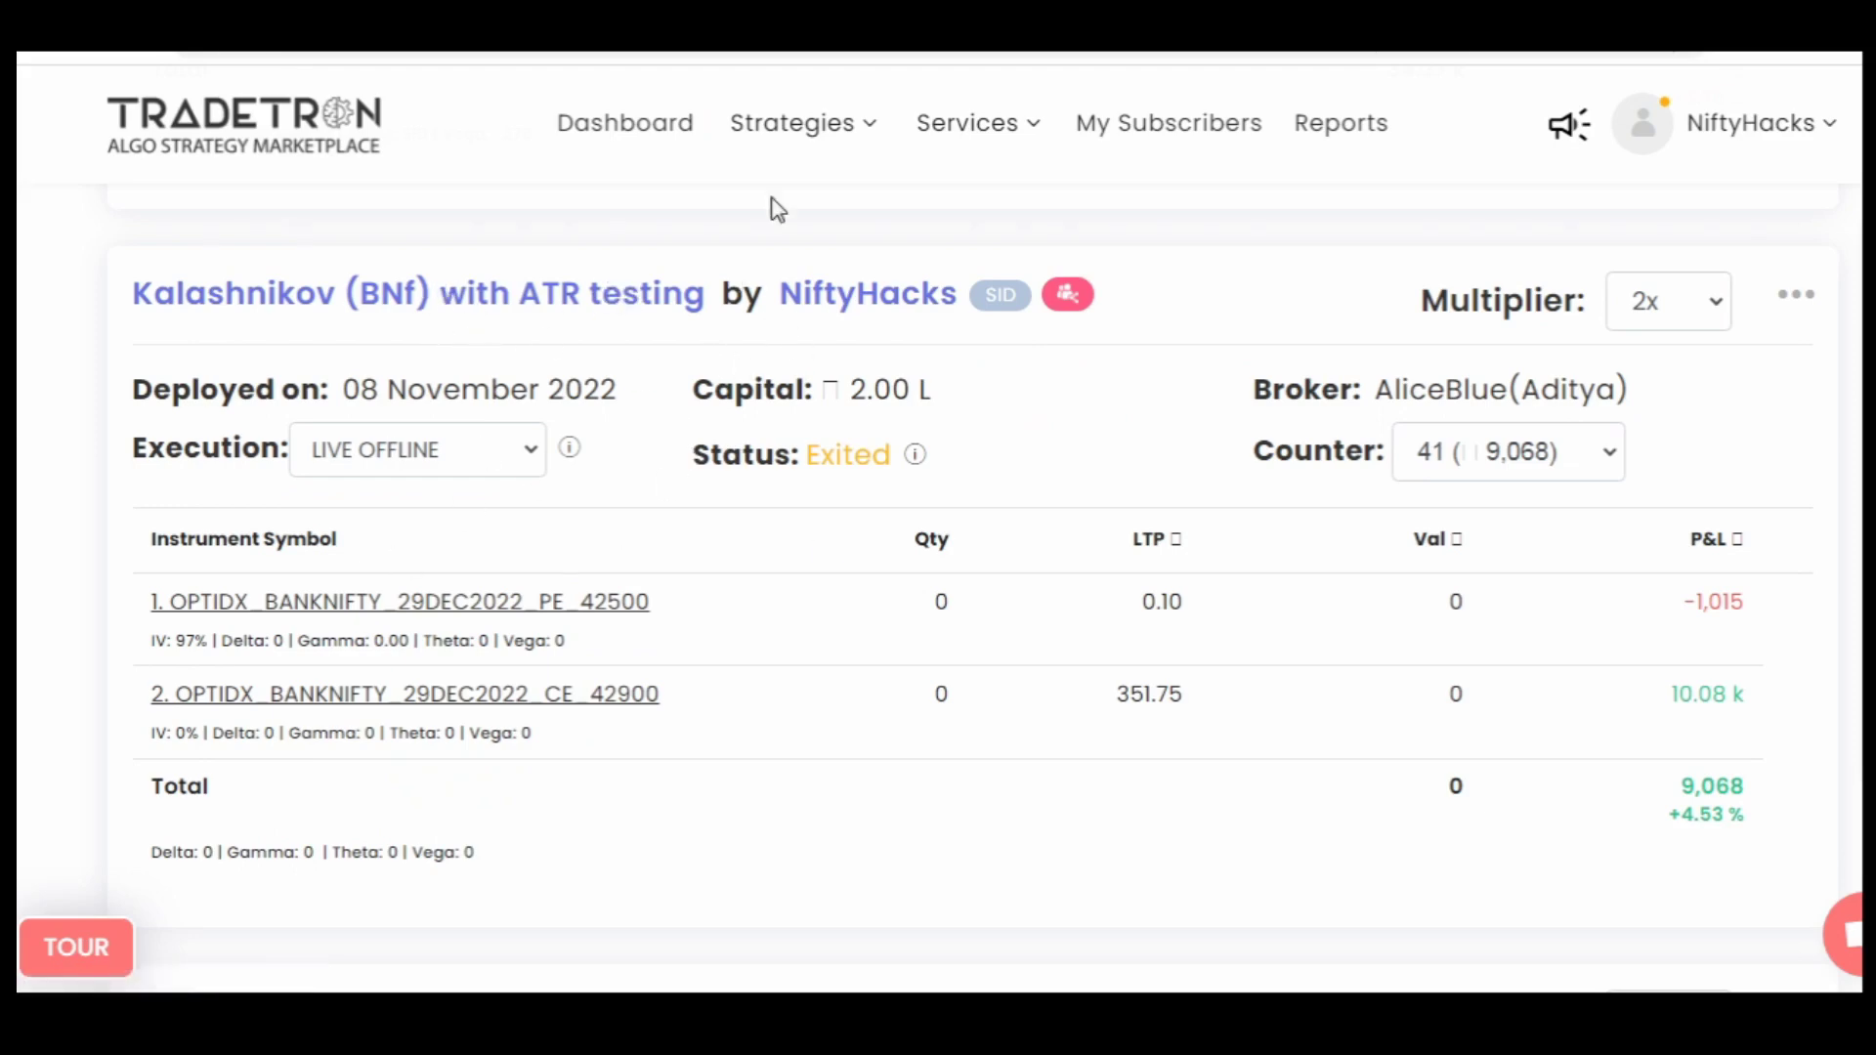
- Note the CE 42700 P&L of 4,753, then mark the CE 42900 entry at 02:35:25 PM
scroll(866, 159, up, 5)
drag(1594, 678, 1790, 650)
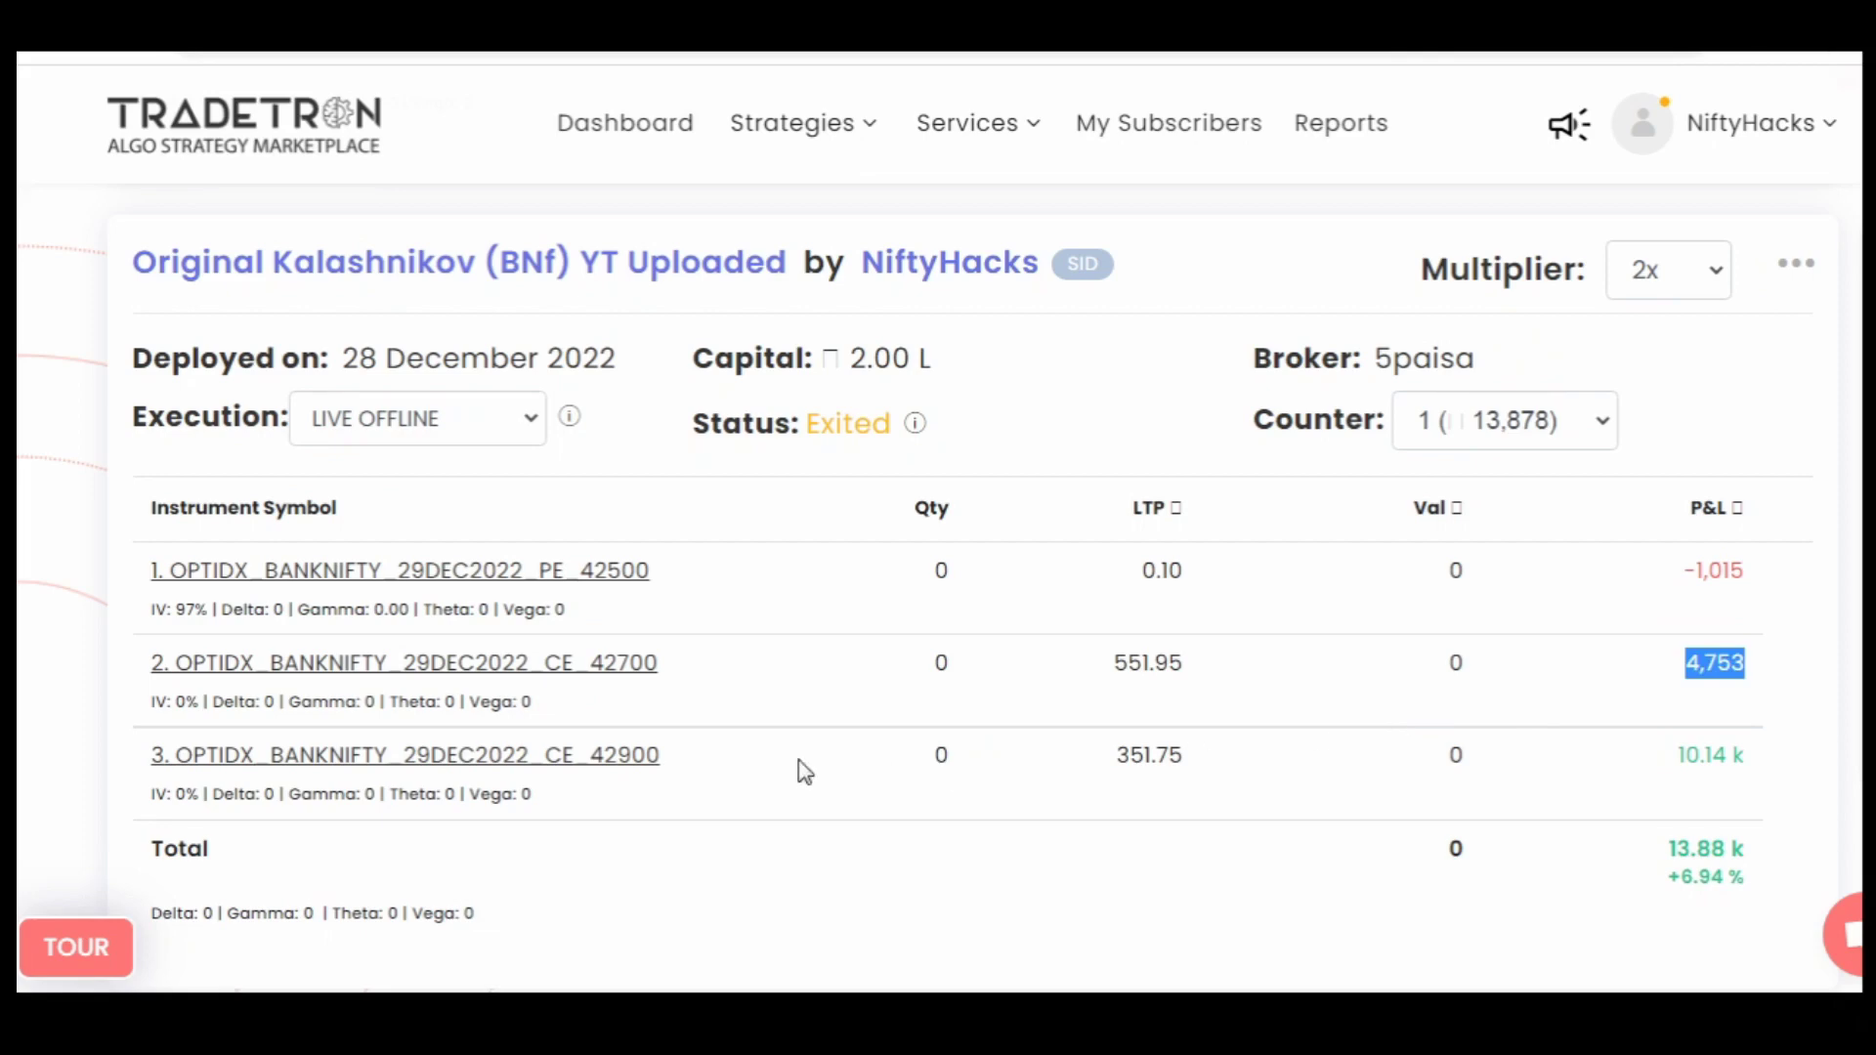
click(641, 760)
drag(361, 735, 505, 728)
drag(339, 743, 334, 740)
click(524, 723)
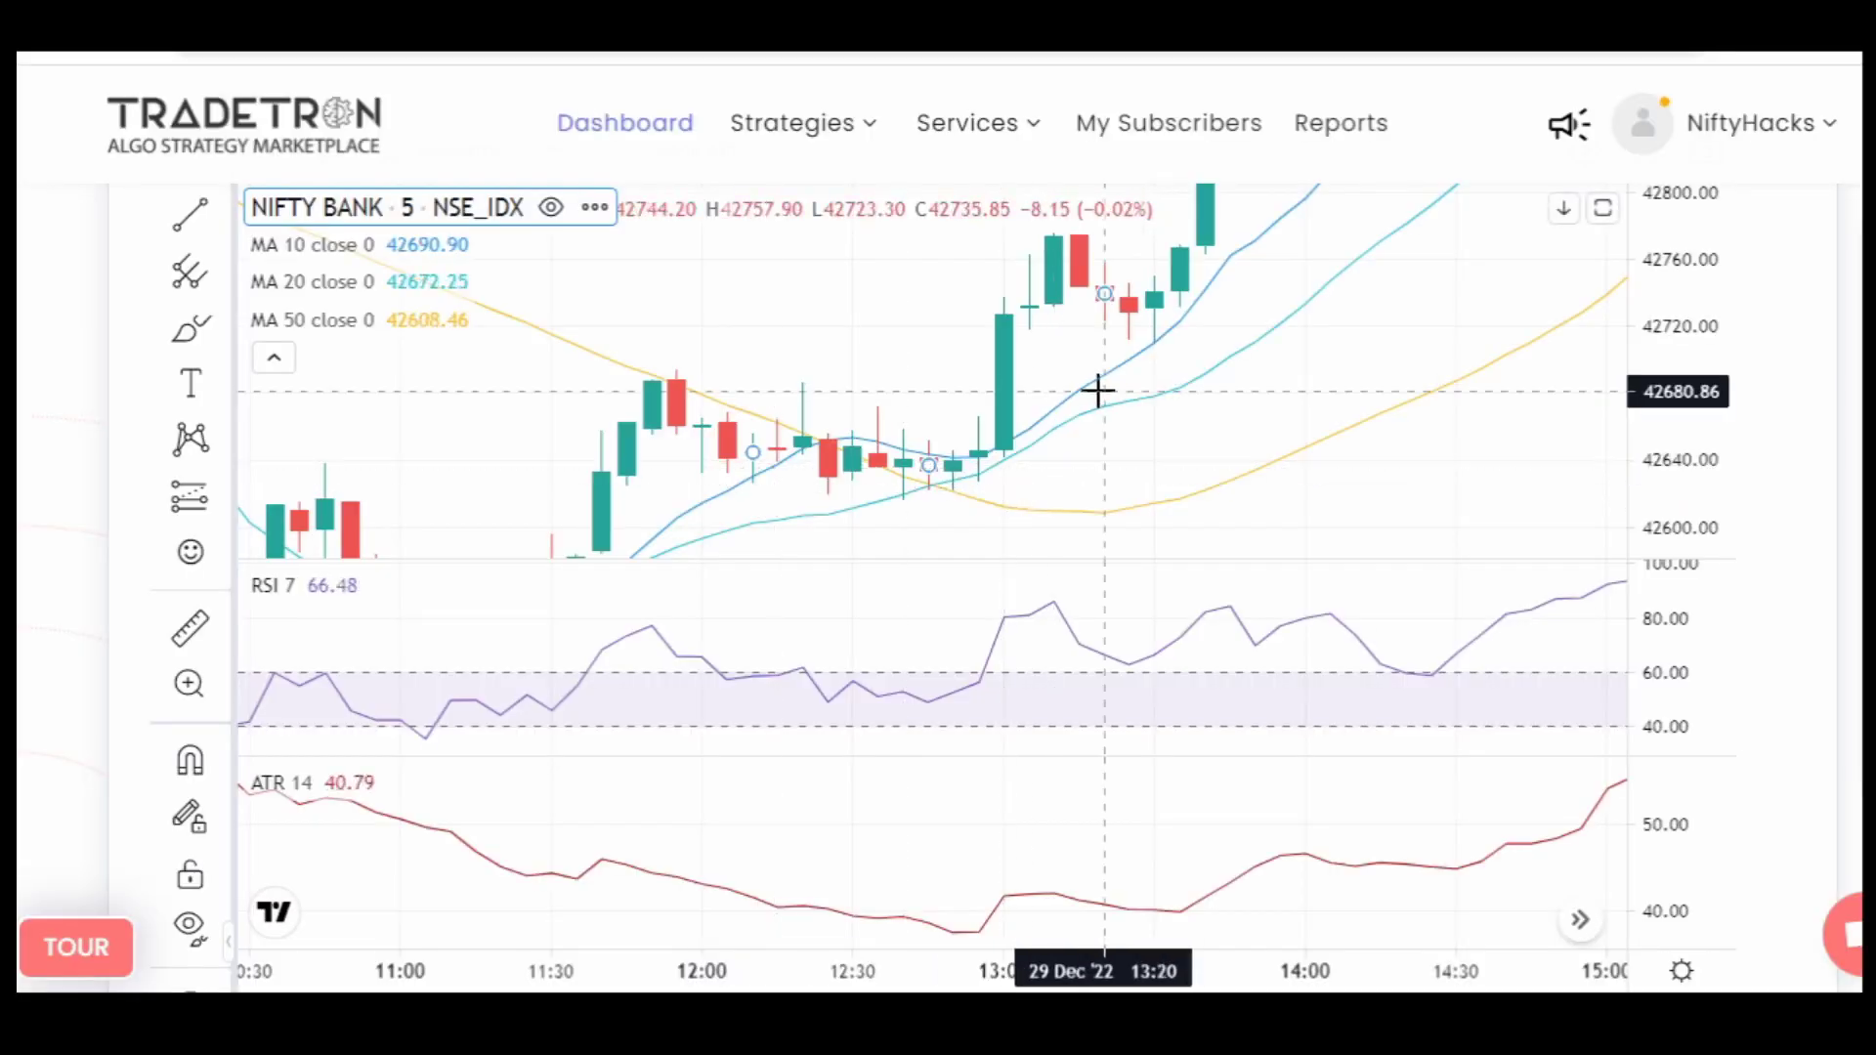
scroll(1097, 391, right, 8)
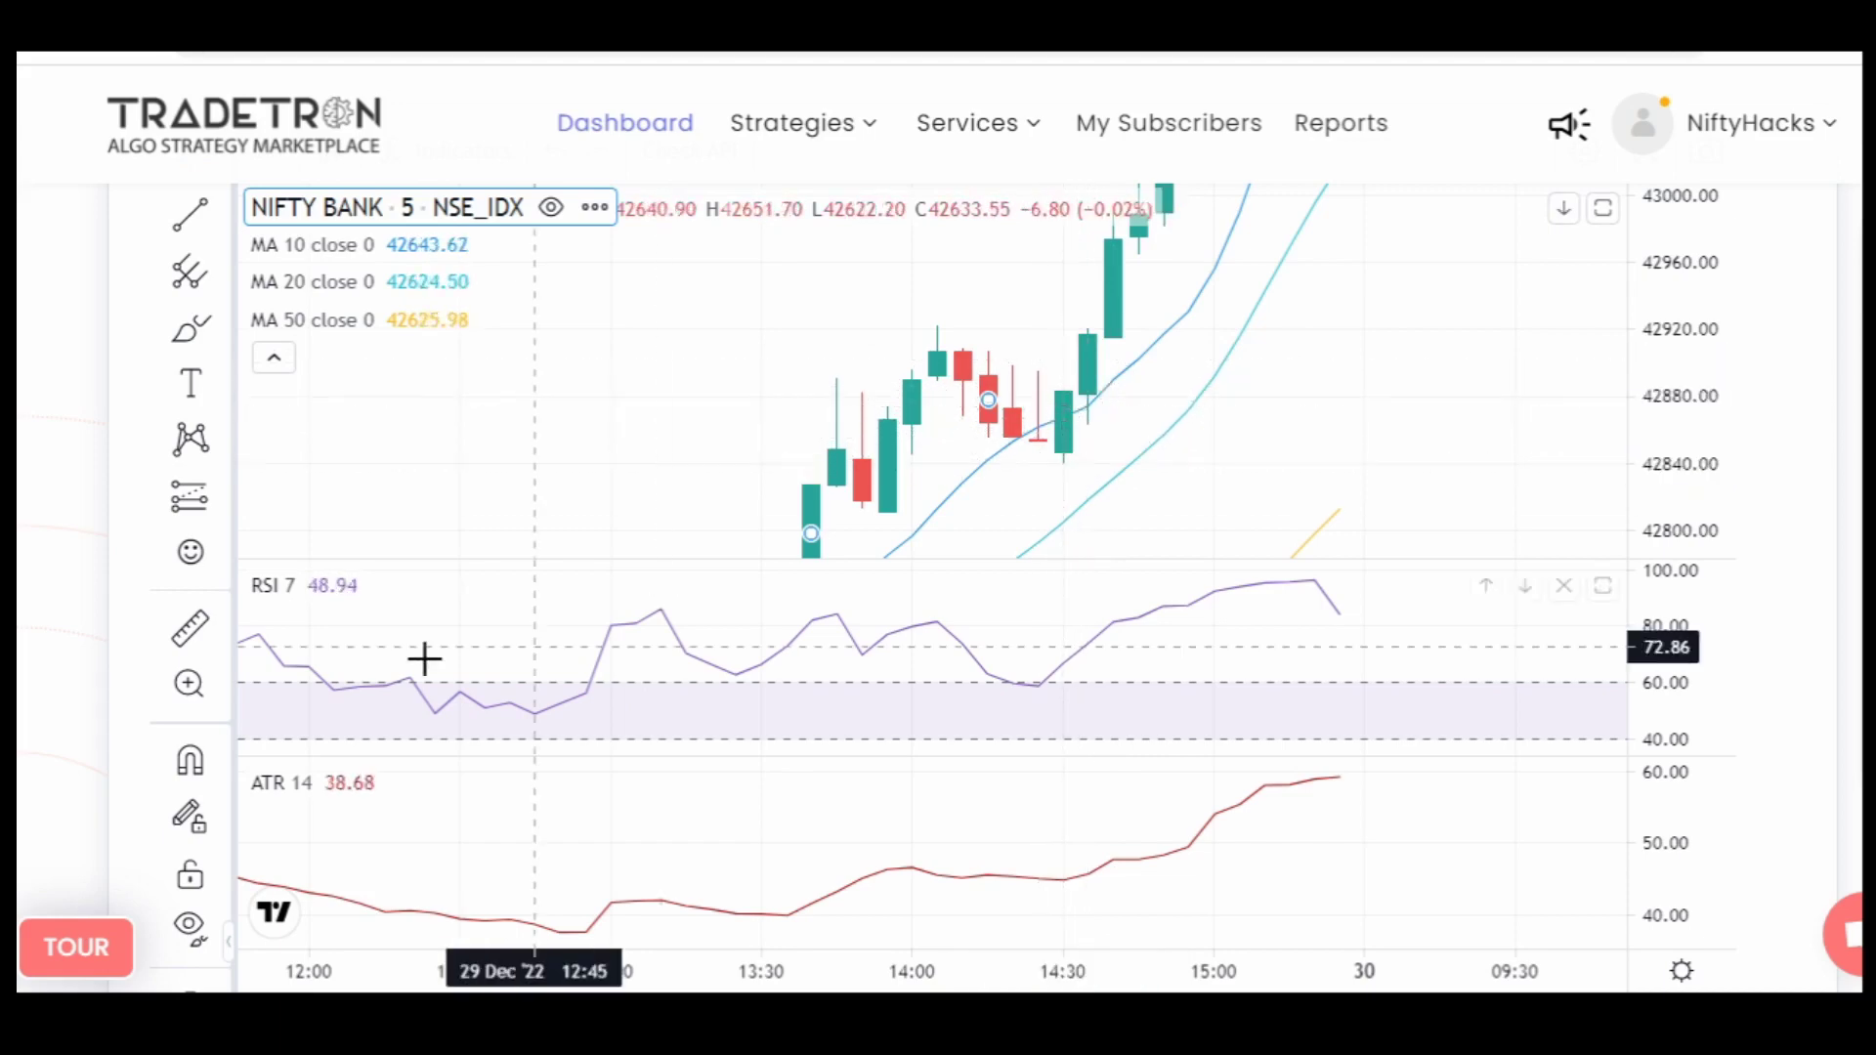
- Measure the 46.71-point, 6-bar move from the 14:15 to the 14:45 candle, then clear it
click(189, 628)
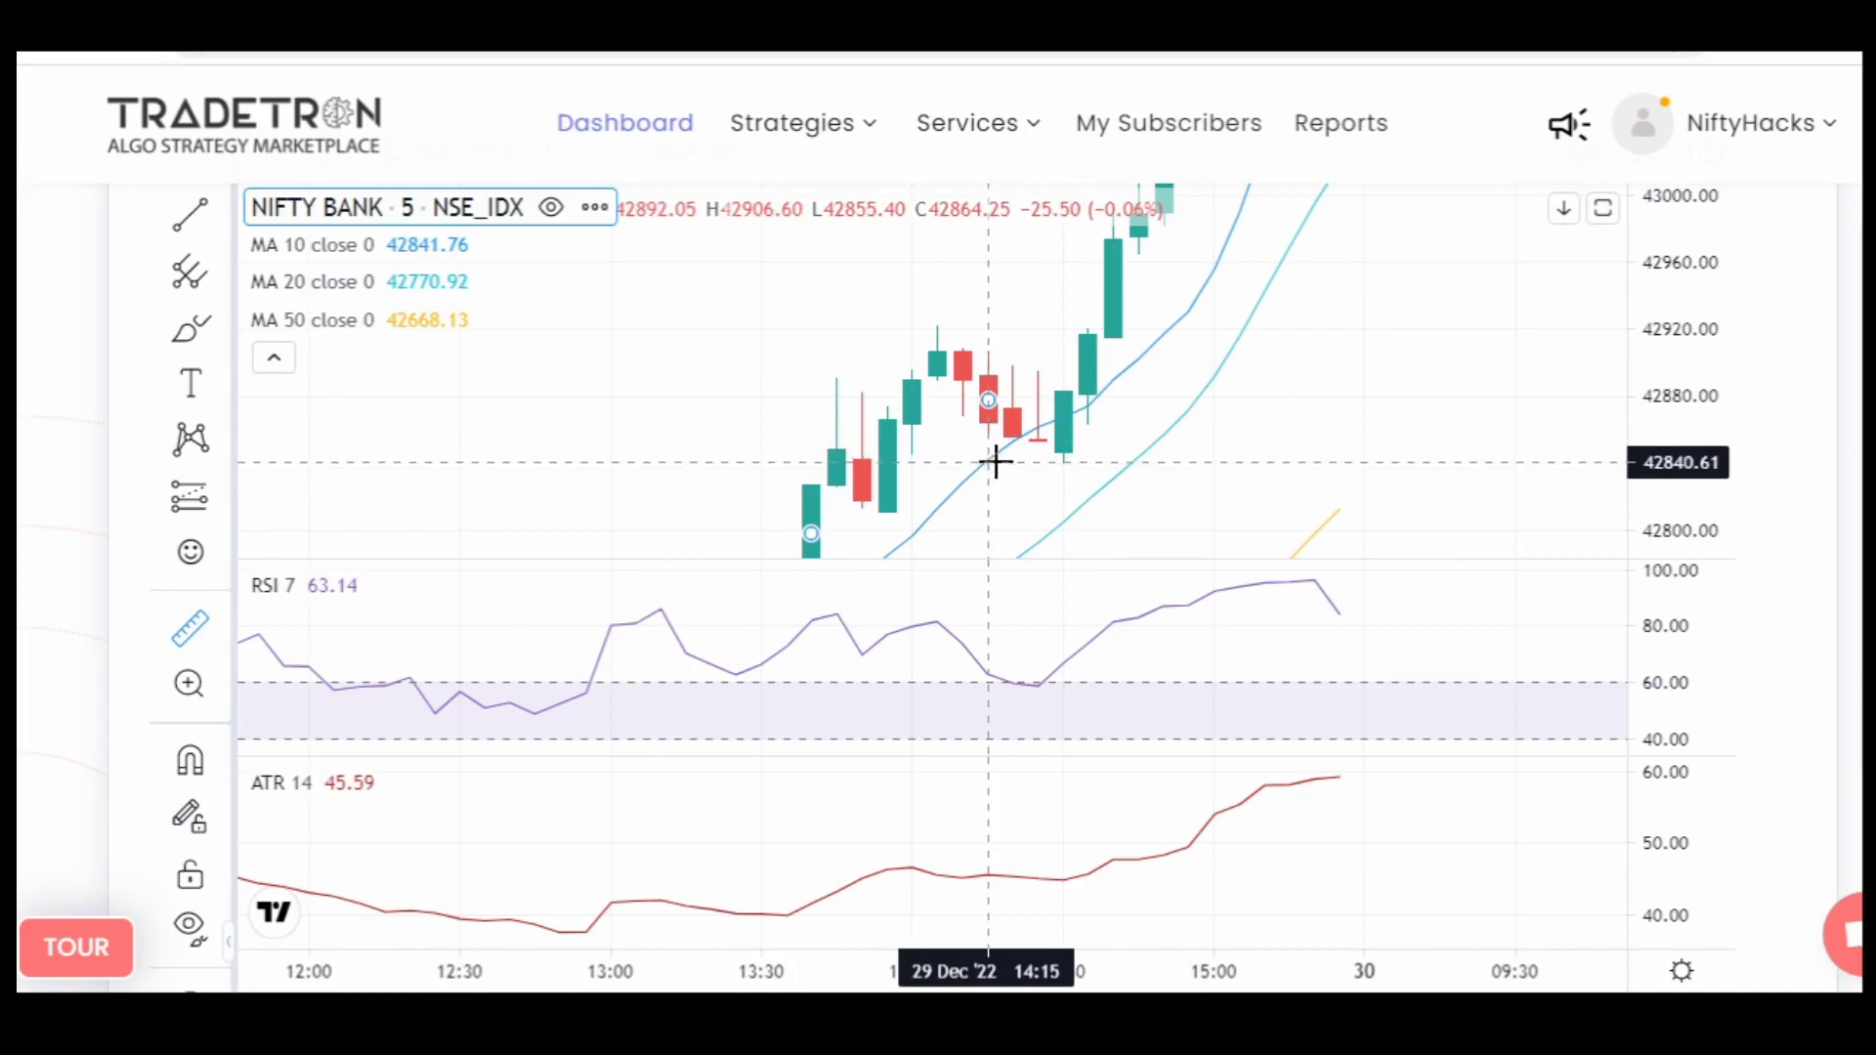
click(991, 464)
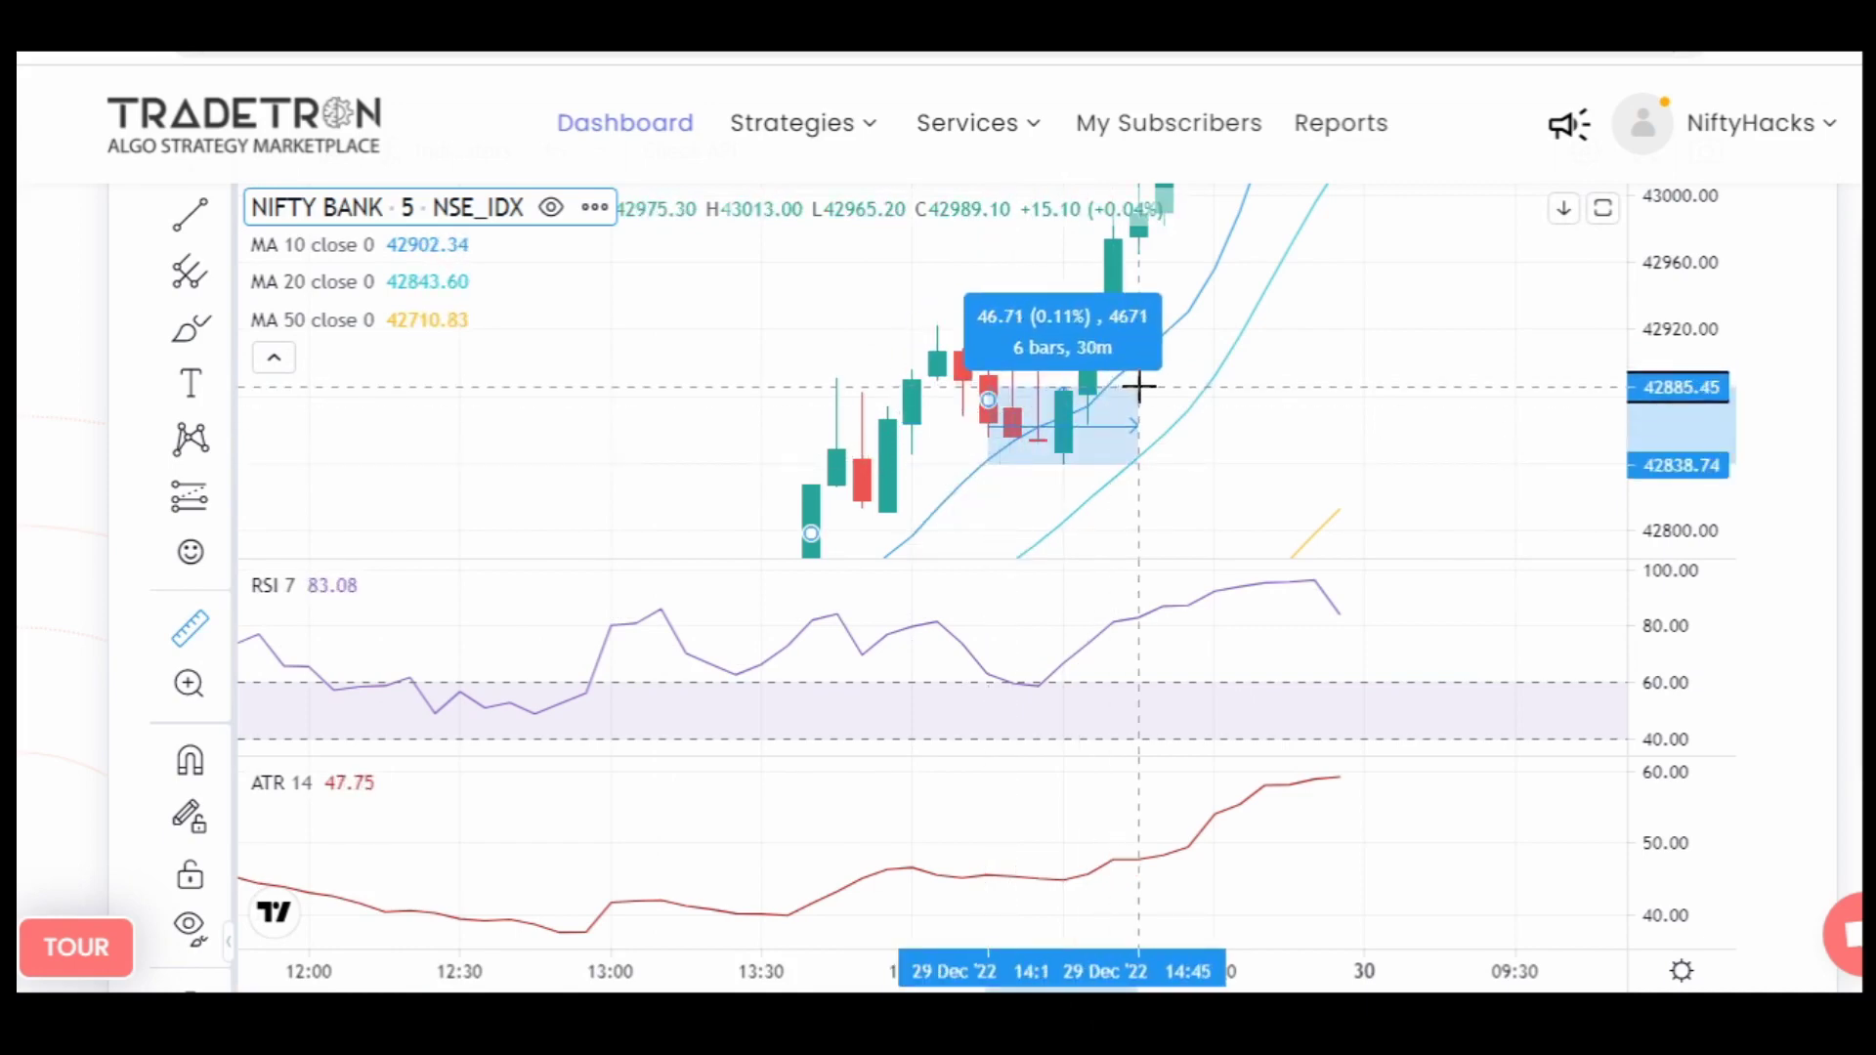
click(1138, 388)
click(879, 459)
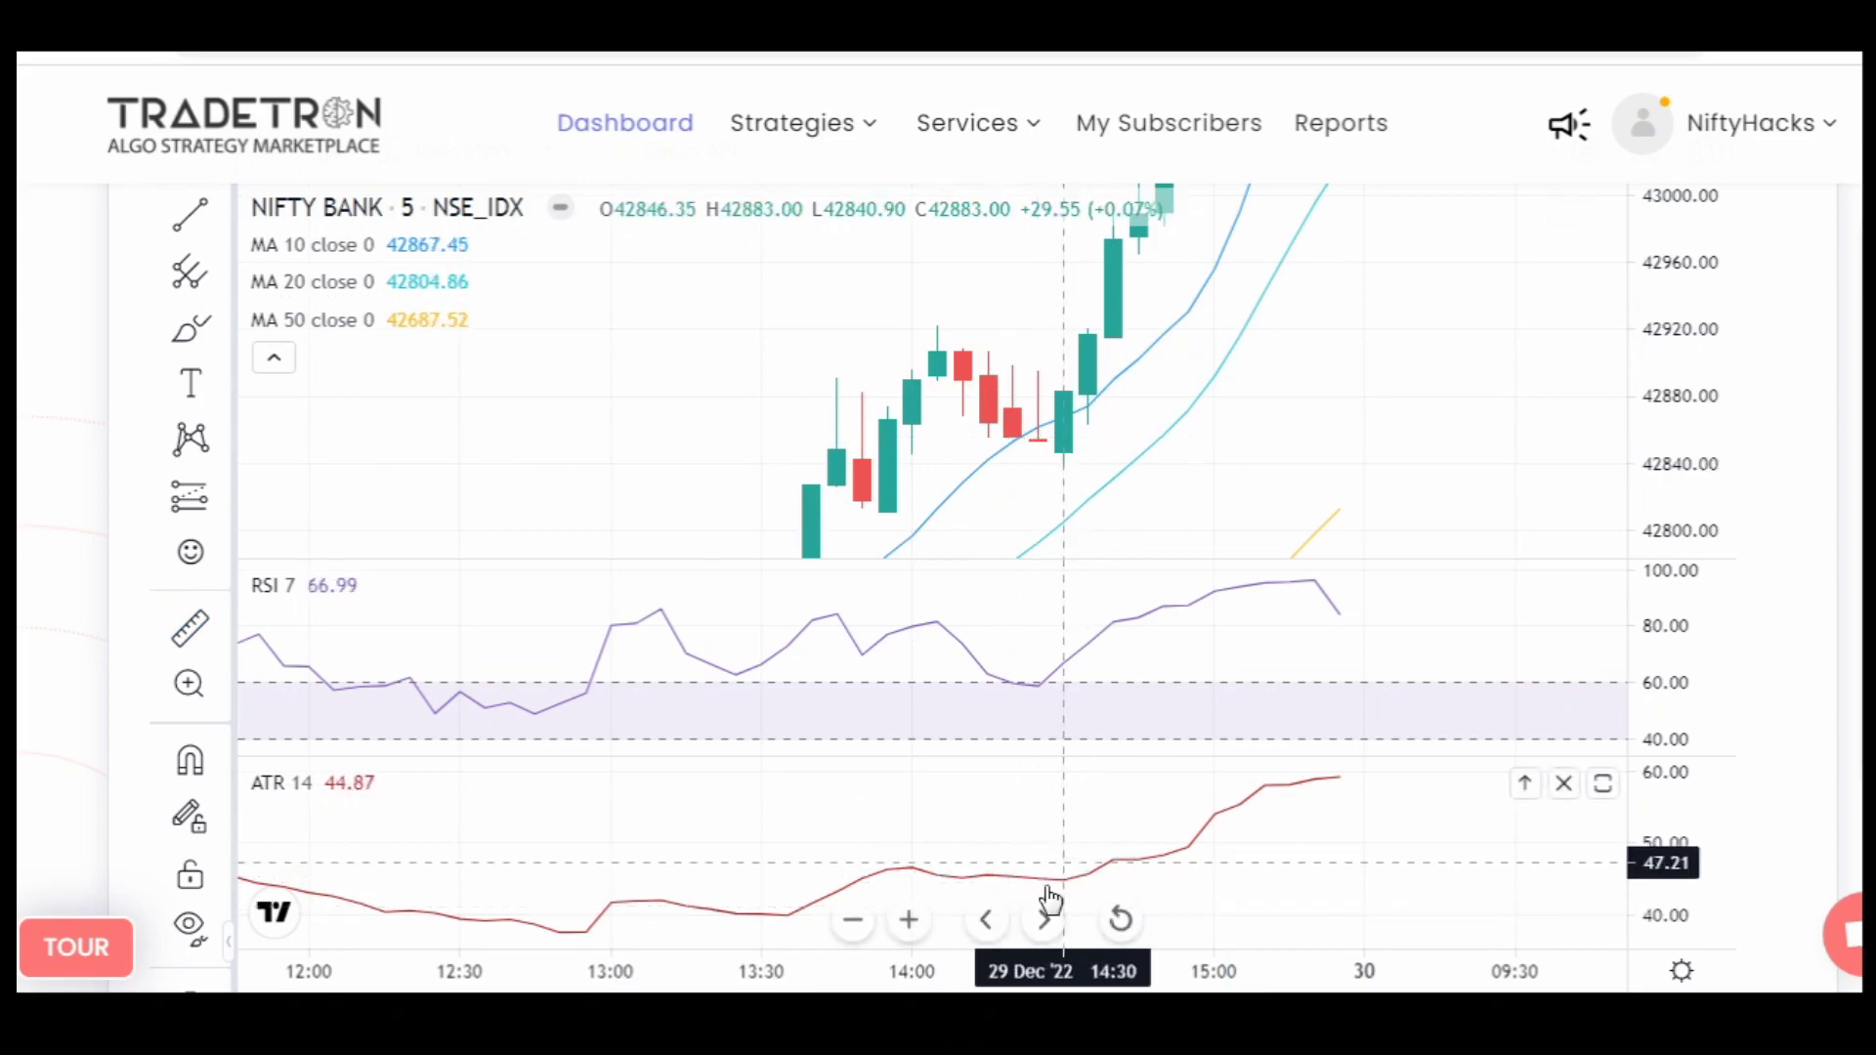
- Refit and compress the price scale, then pan the chart toward later candles
click(1034, 469)
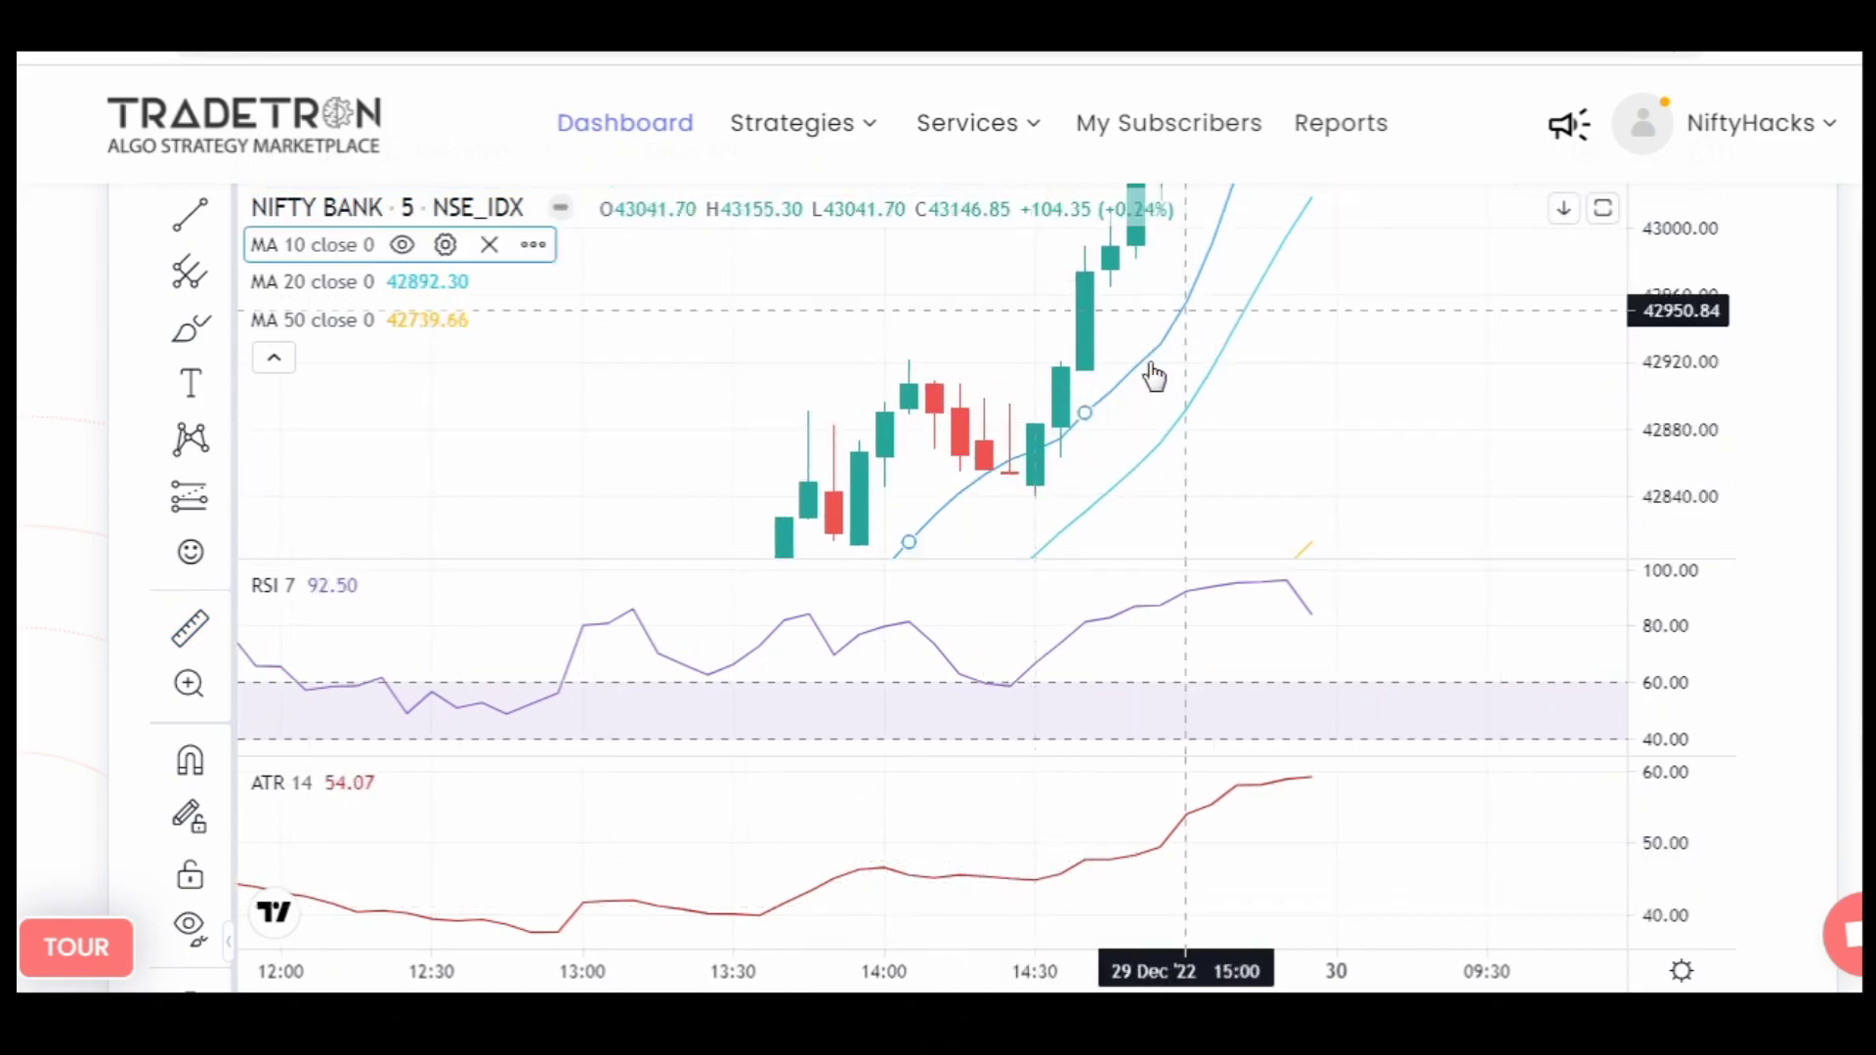
scroll(1153, 378, right, 3)
double_click(1638, 301)
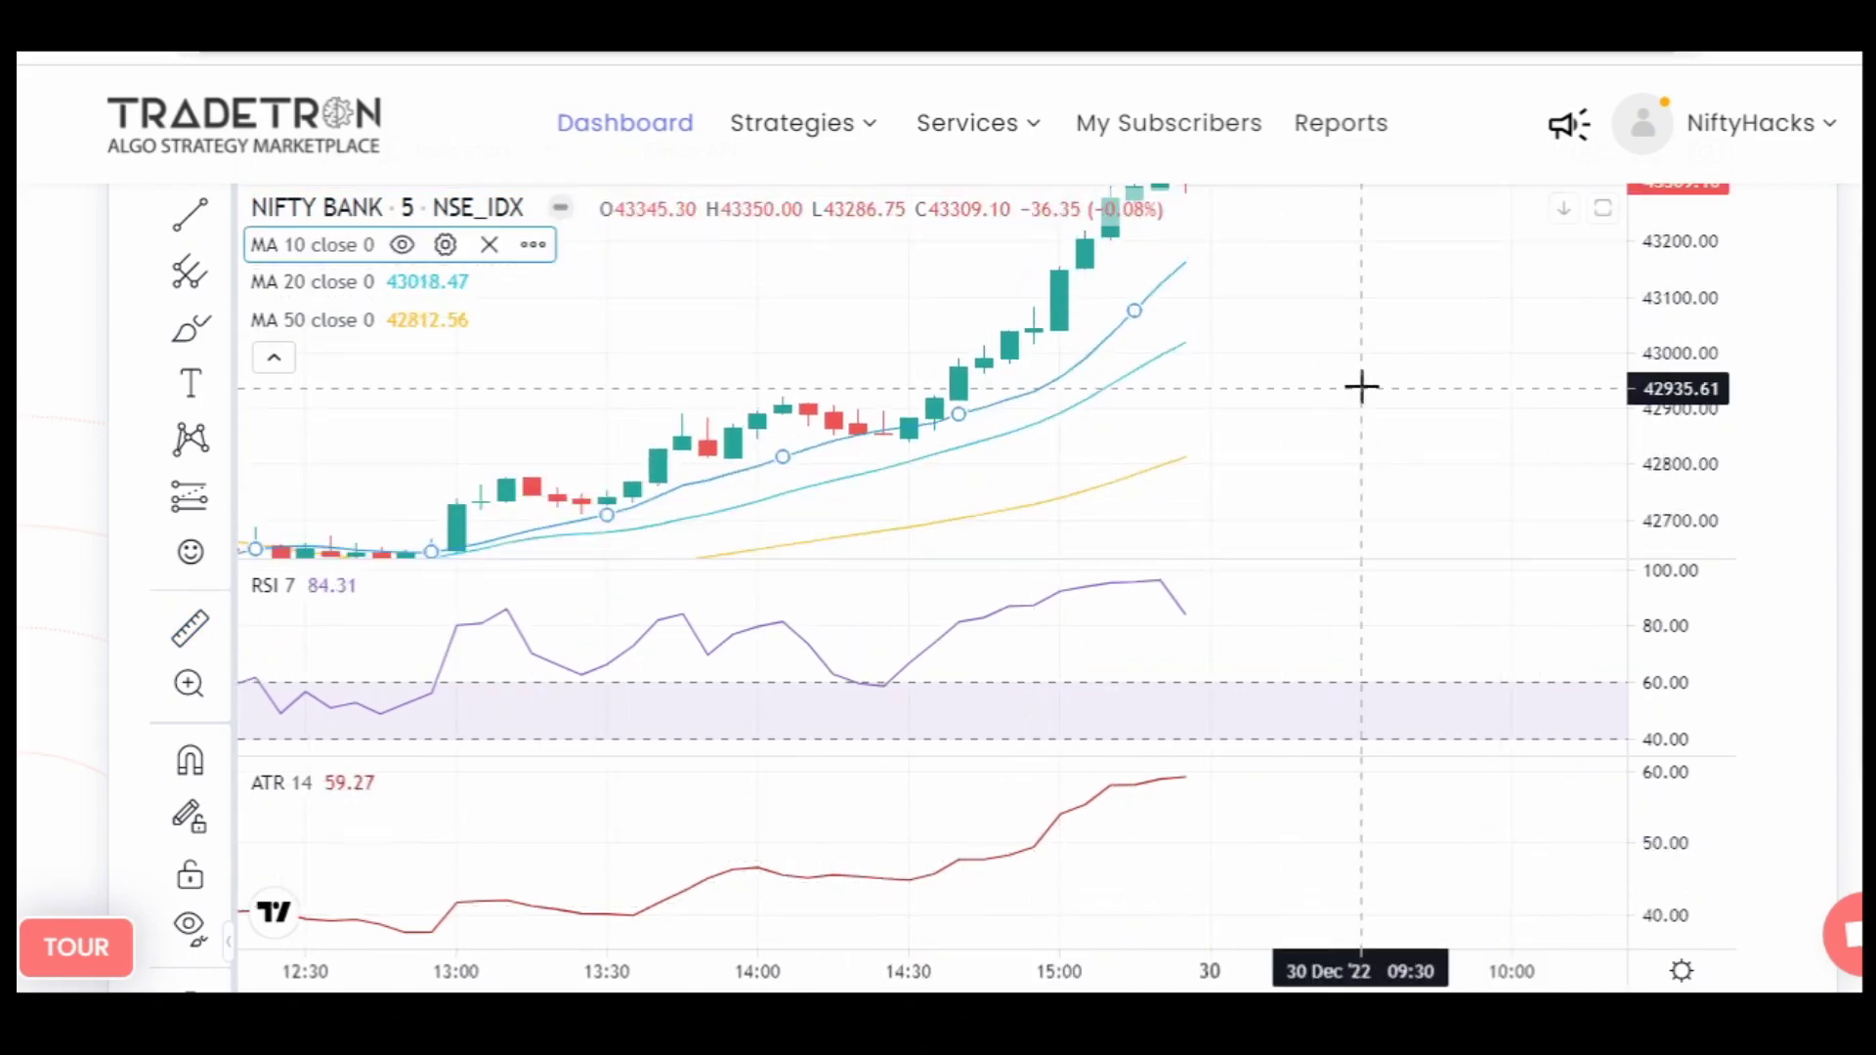
scroll(1362, 385, down, 3)
drag(1720, 273, 1399, 385)
drag(1188, 456, 1097, 482)
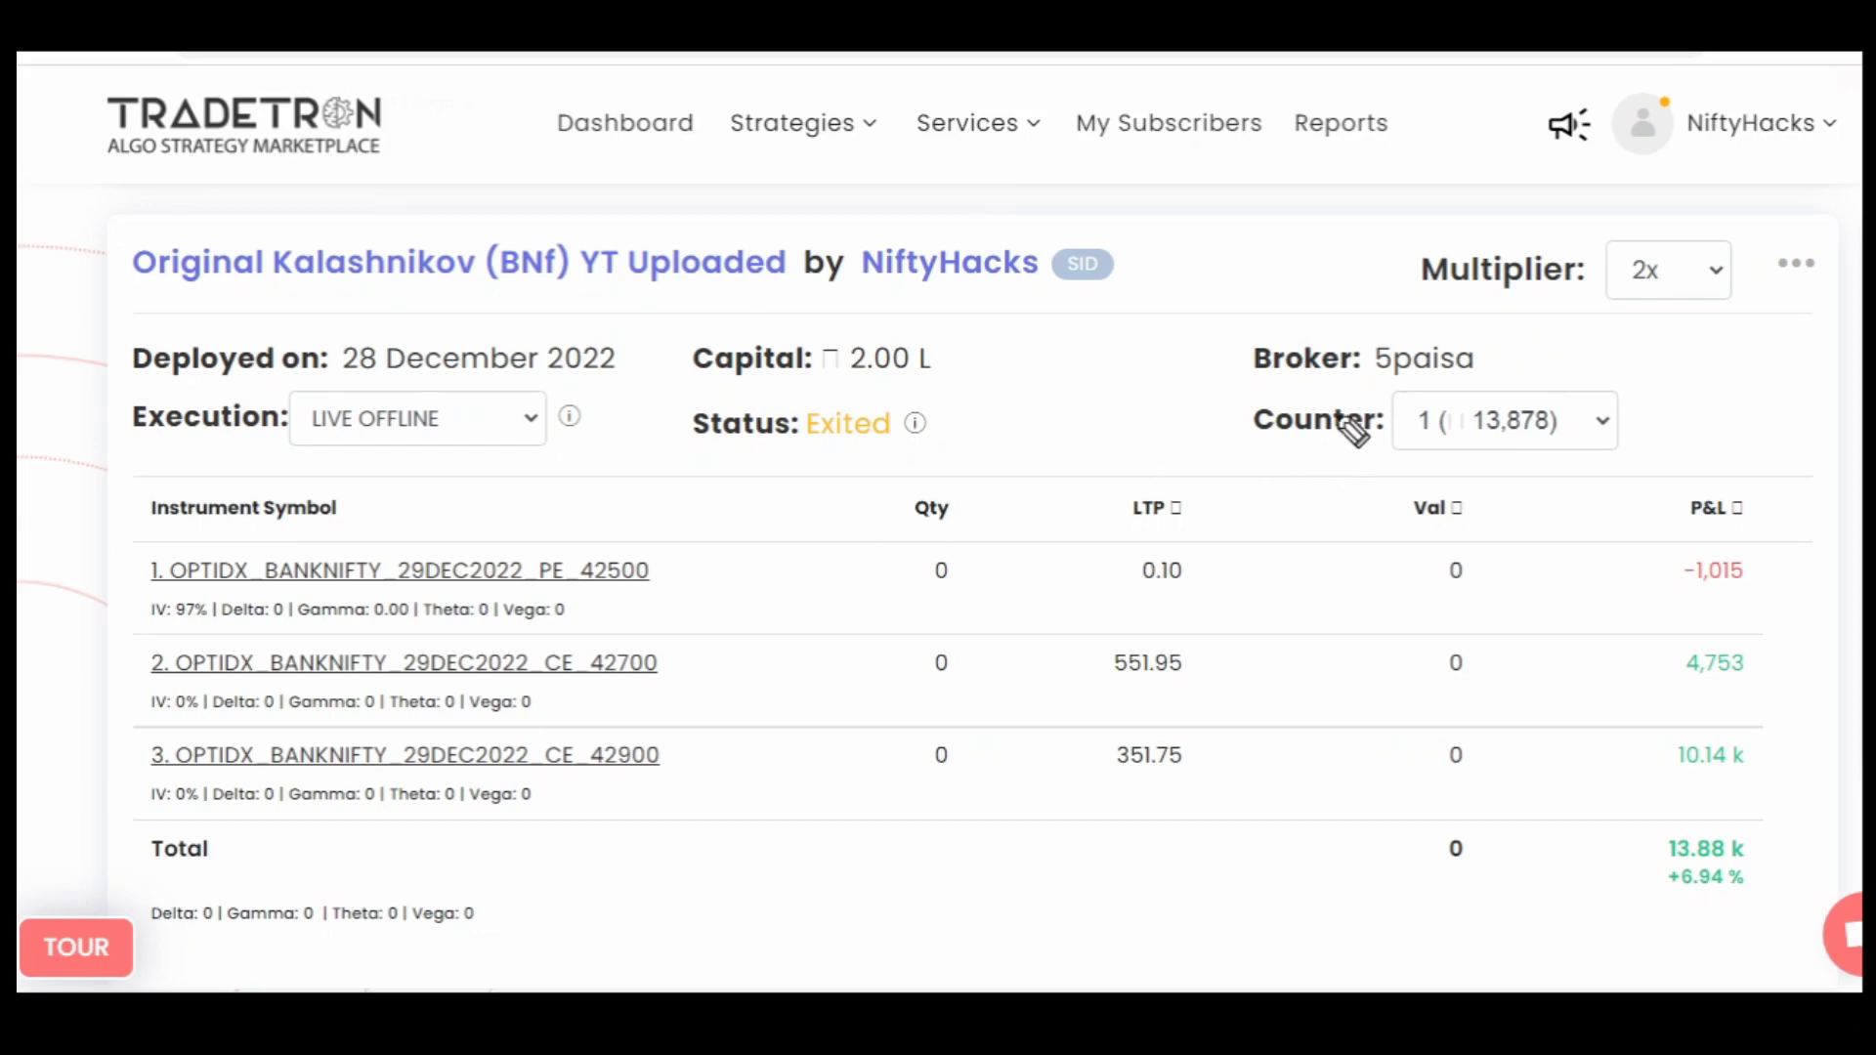
drag(1126, 433, 1236, 440)
drag(1209, 427, 1216, 453)
drag(476, 309, 689, 315)
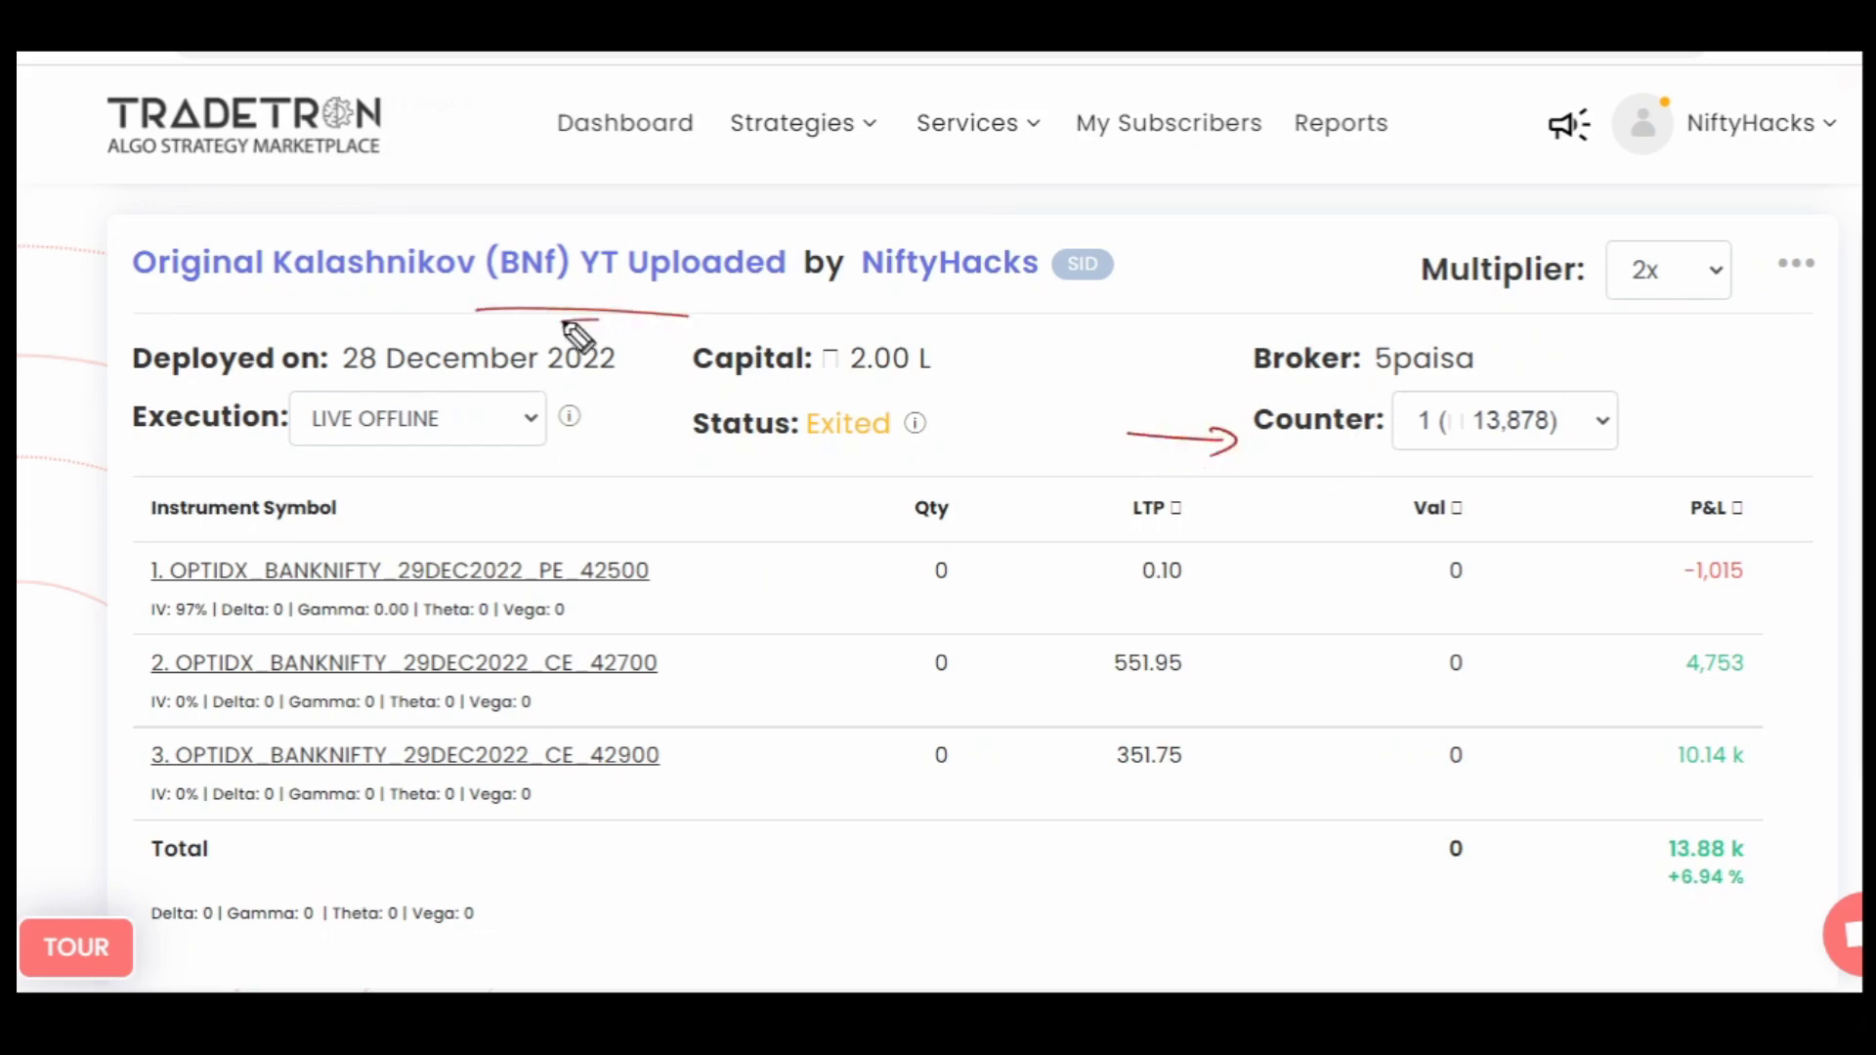
drag(564, 321, 684, 318)
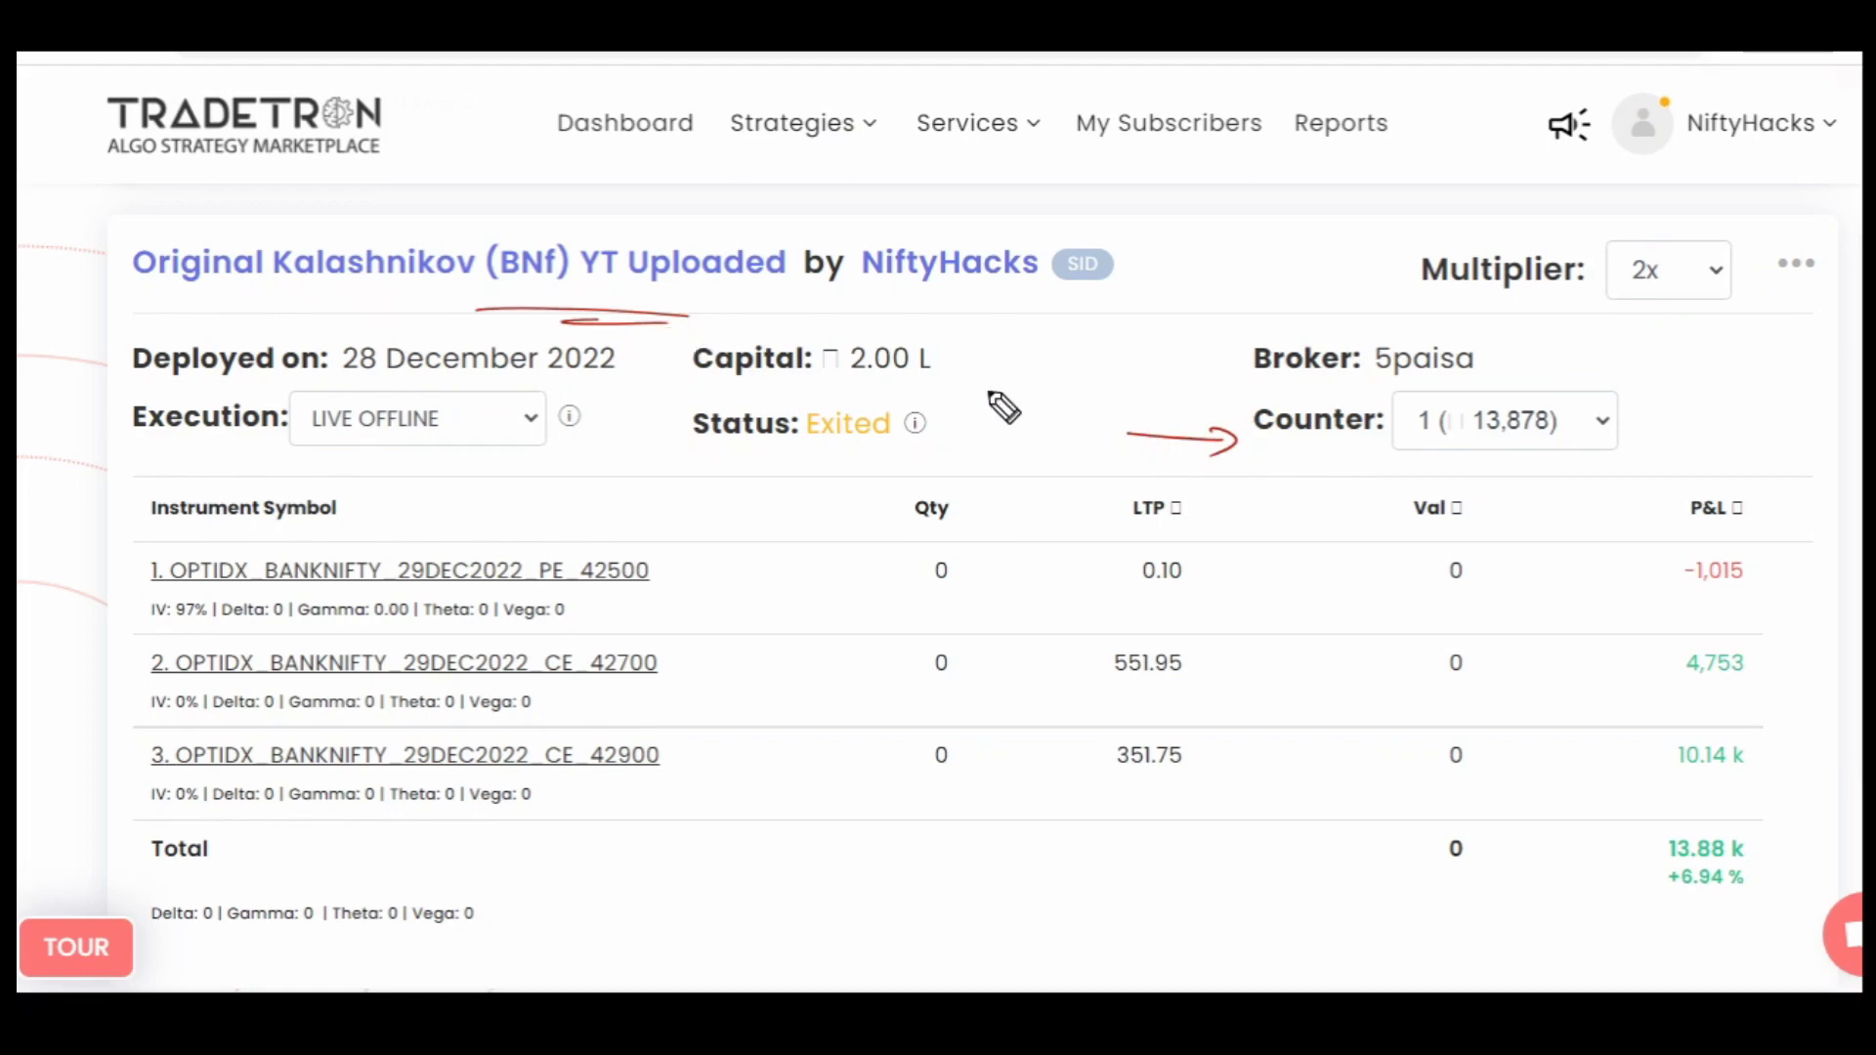
drag(1389, 383, 1533, 442)
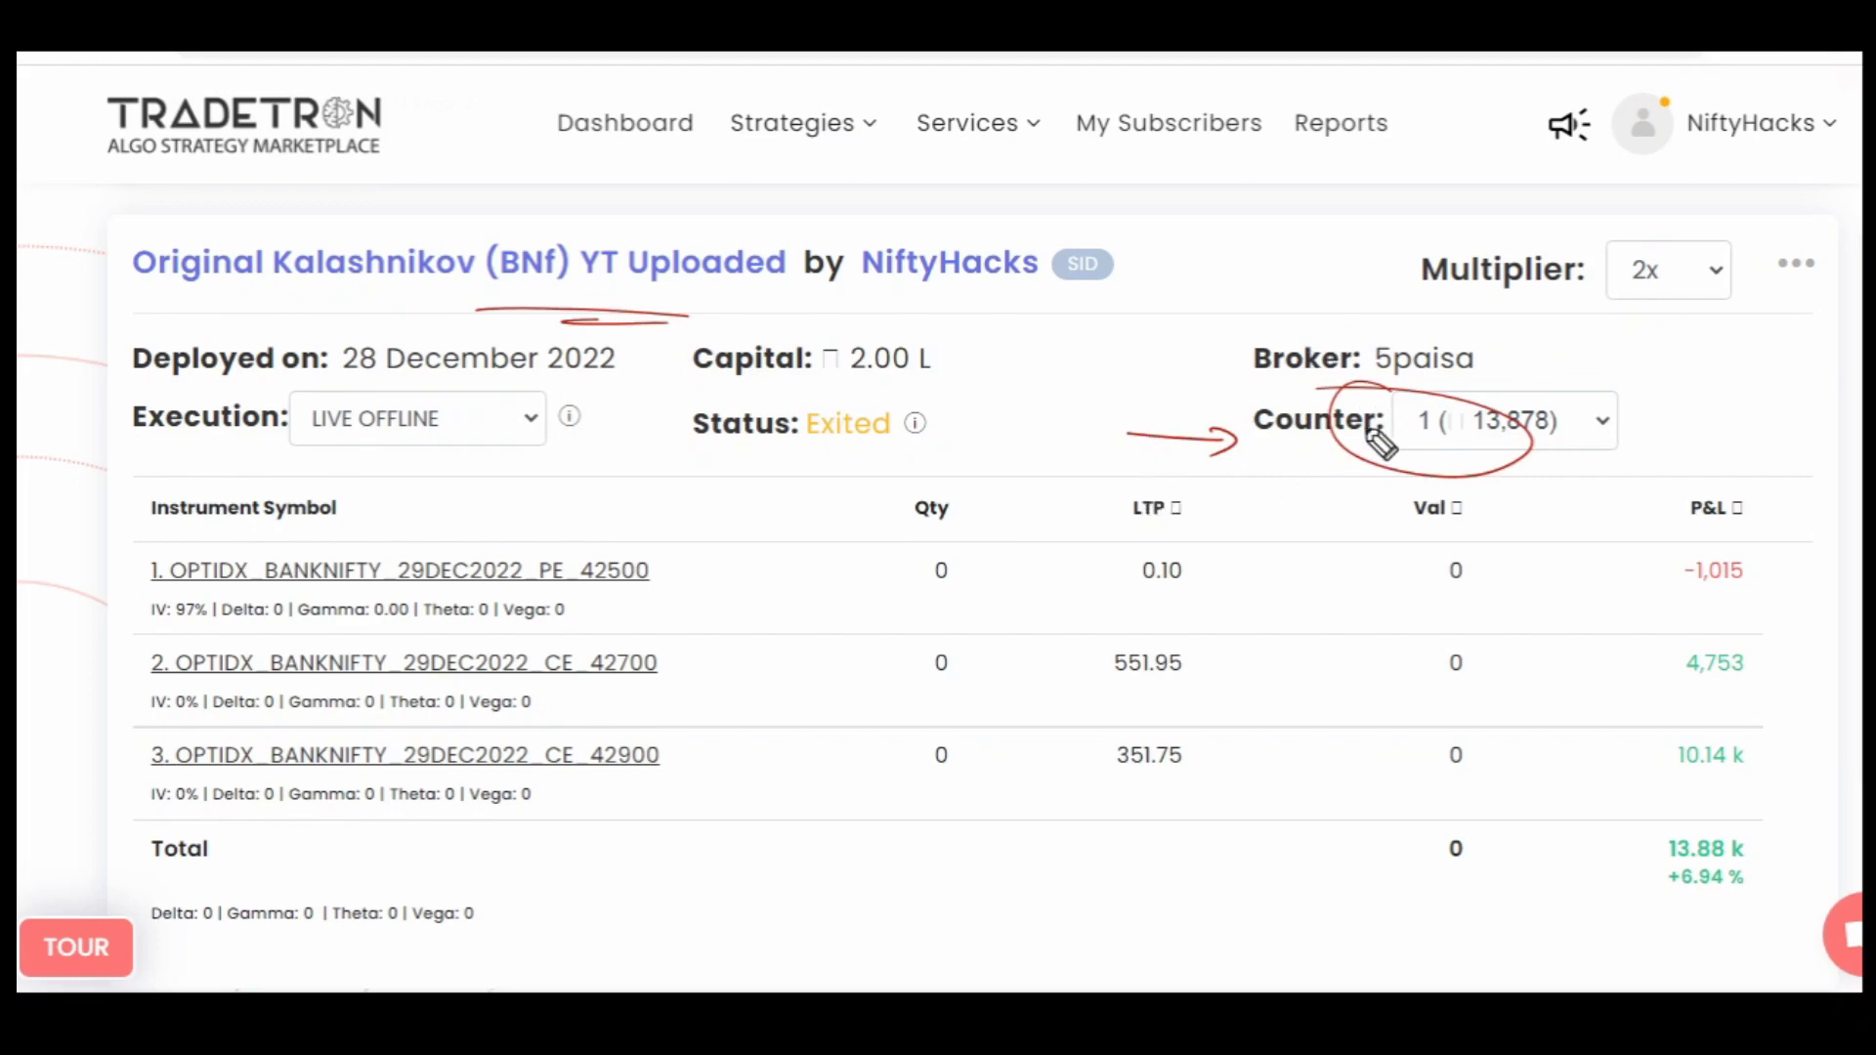
drag(1363, 442, 1289, 461)
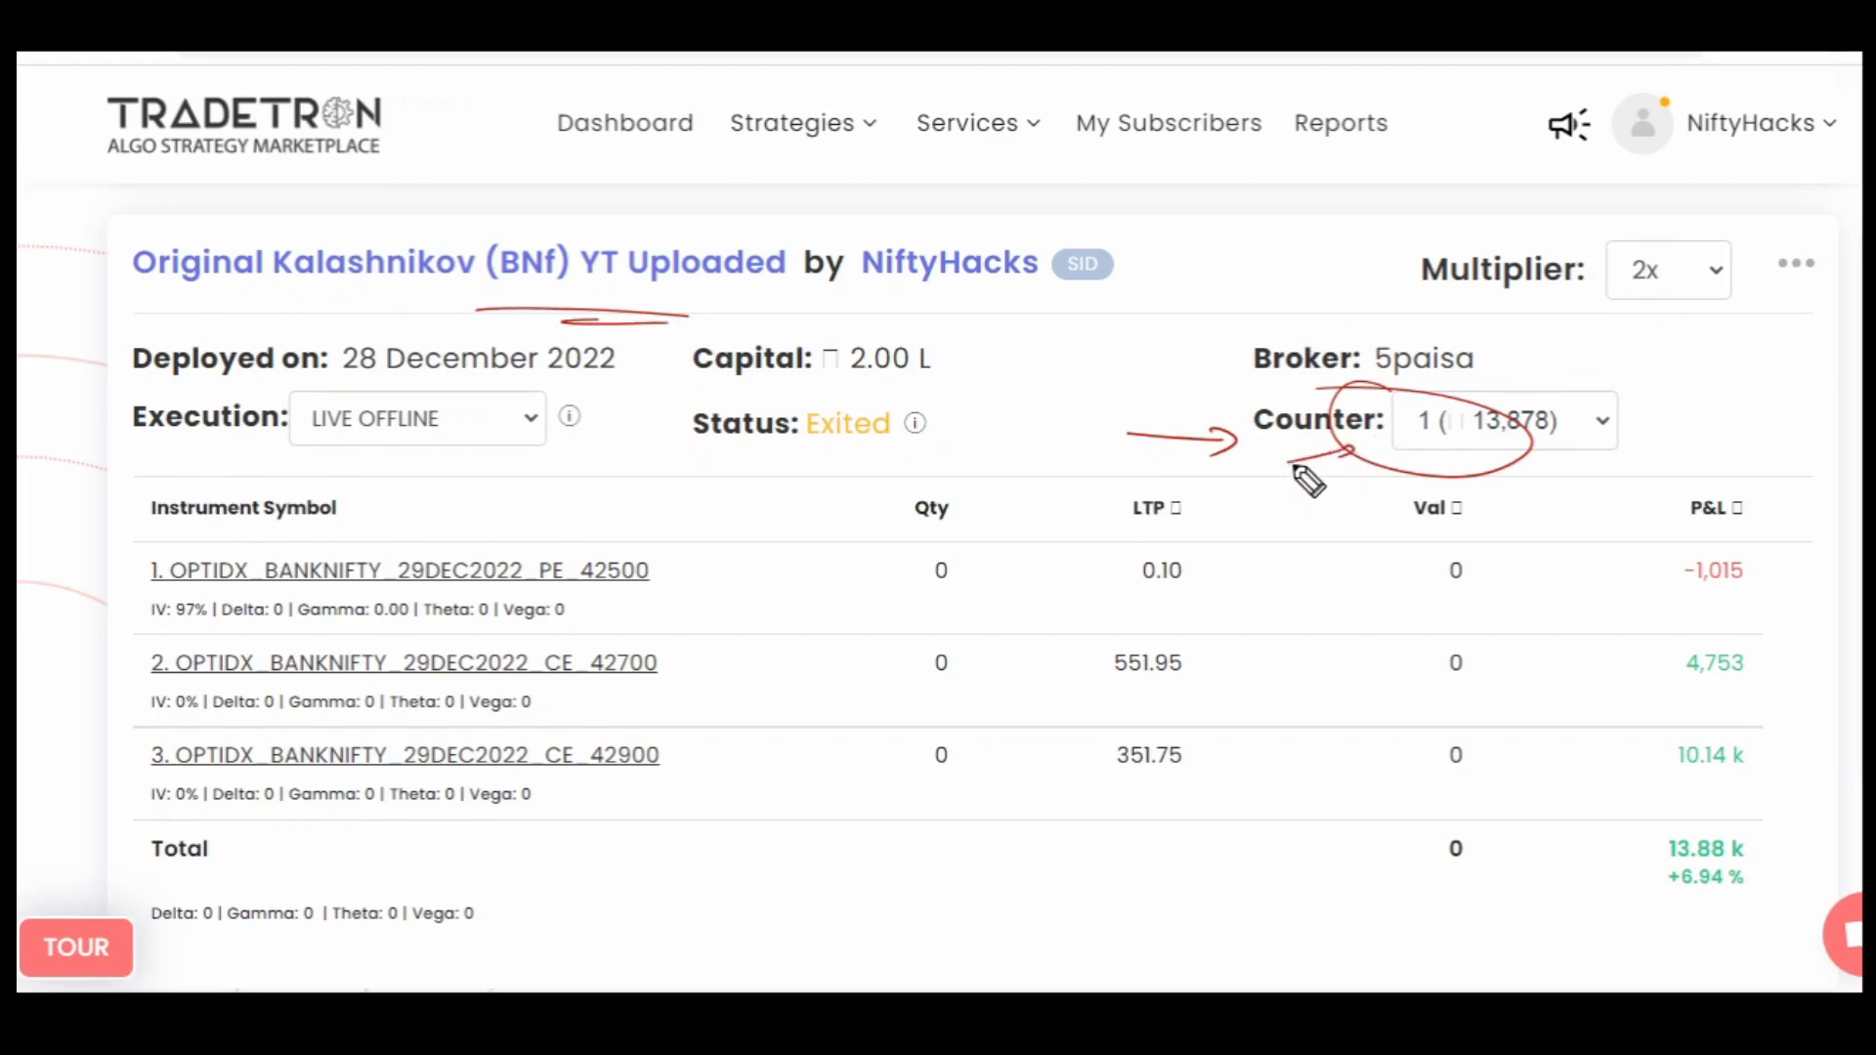
mouse_move(435, 266)
mouse_down()
mouse_move(750, 239)
mouse_move(486, 240)
mouse_up()
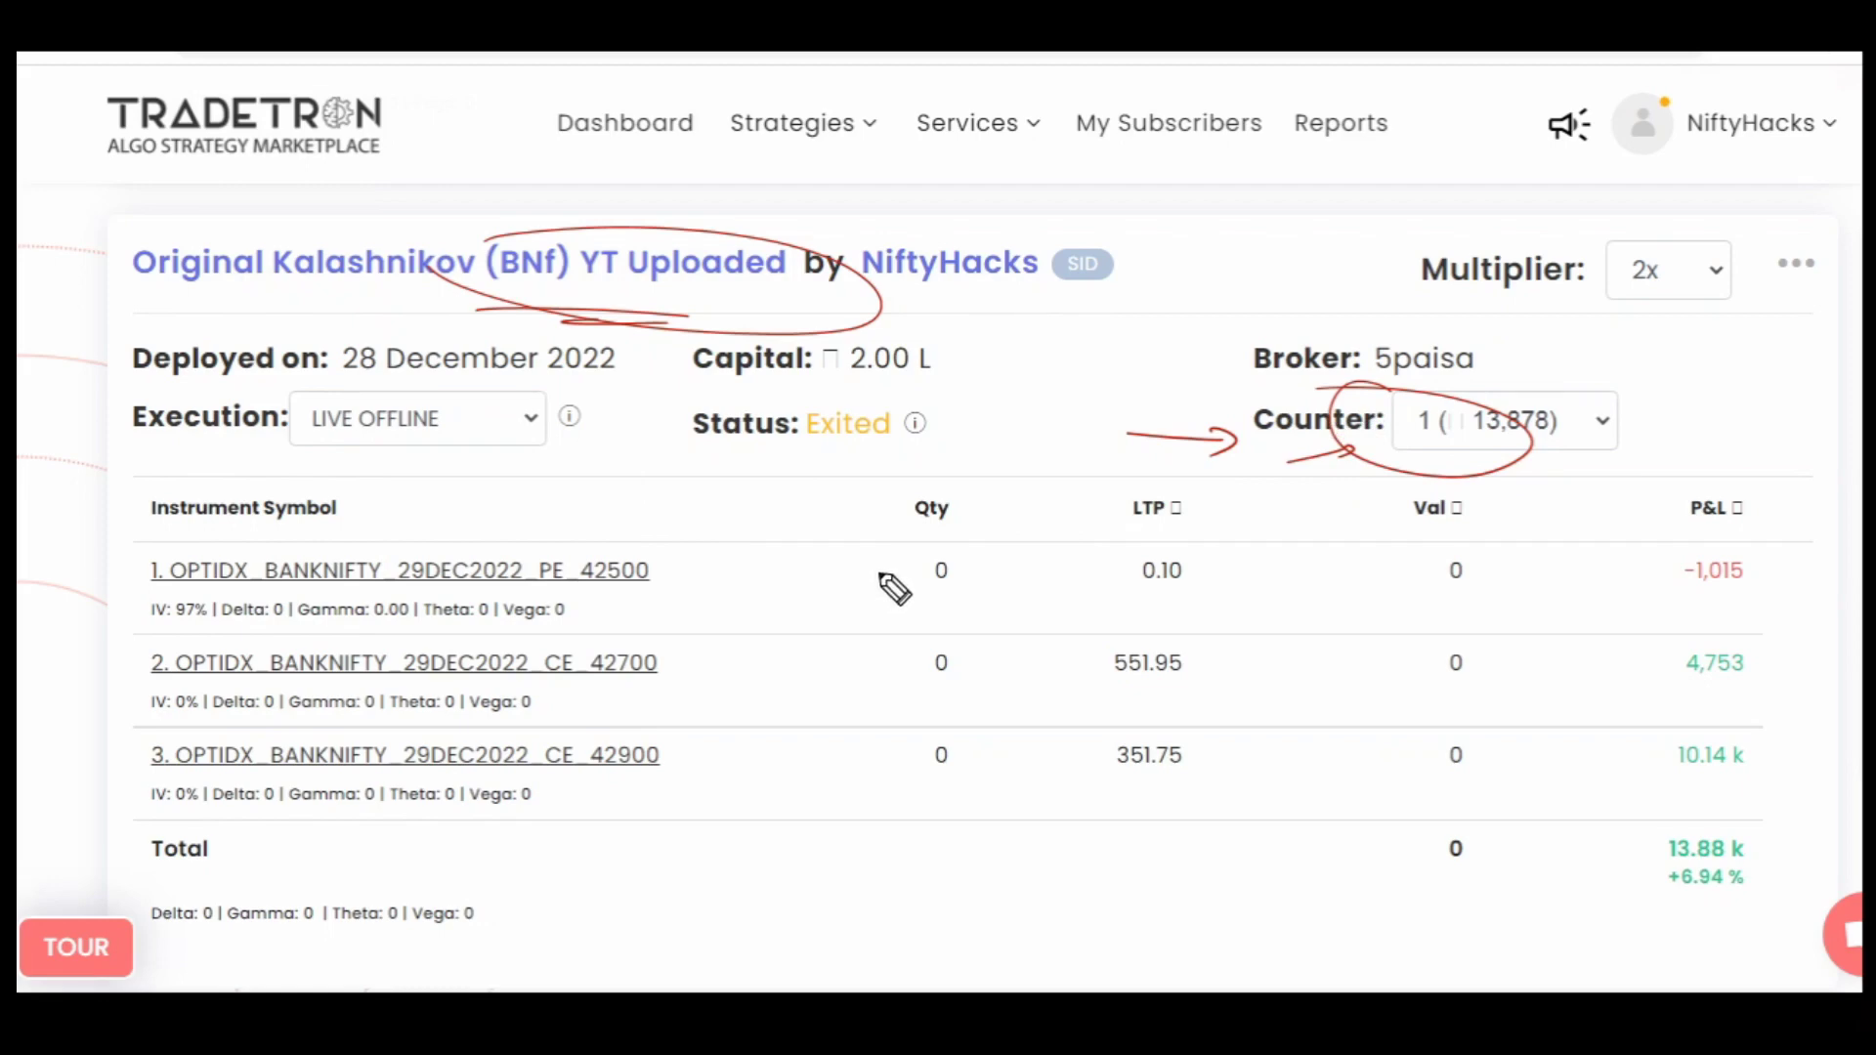
key(e)
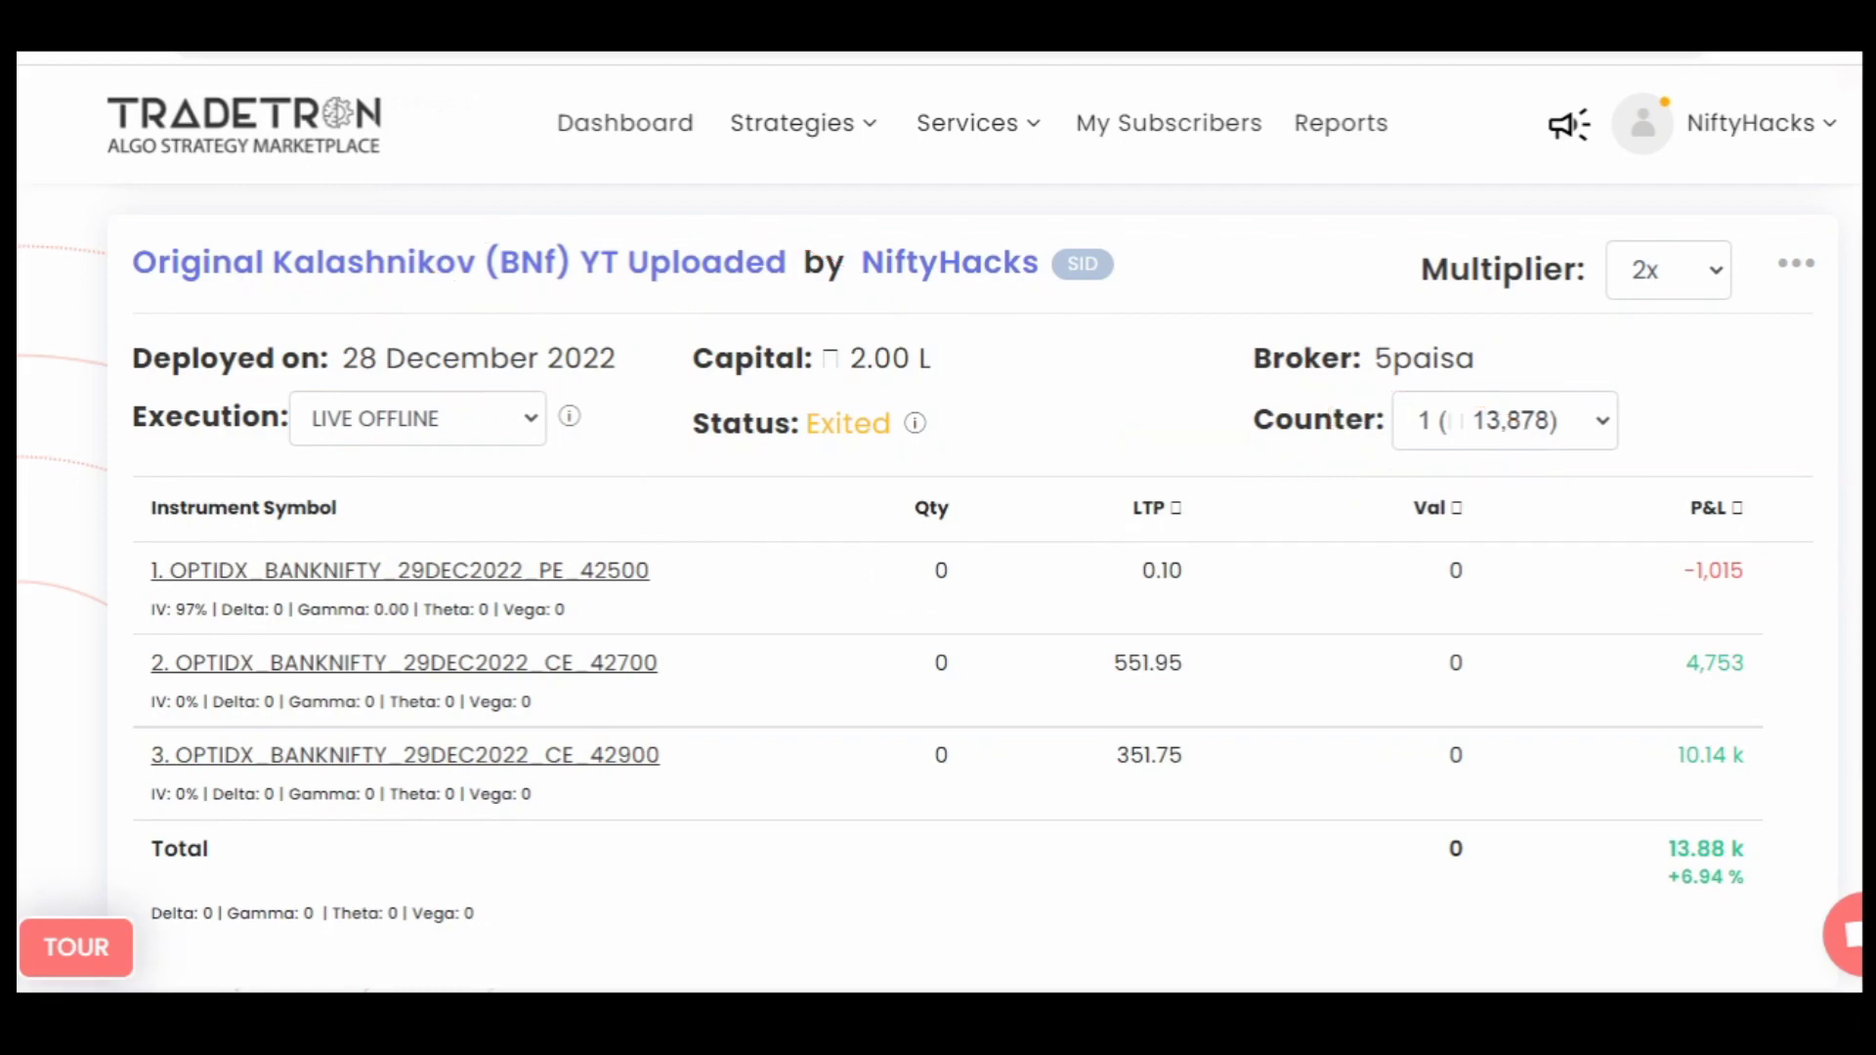